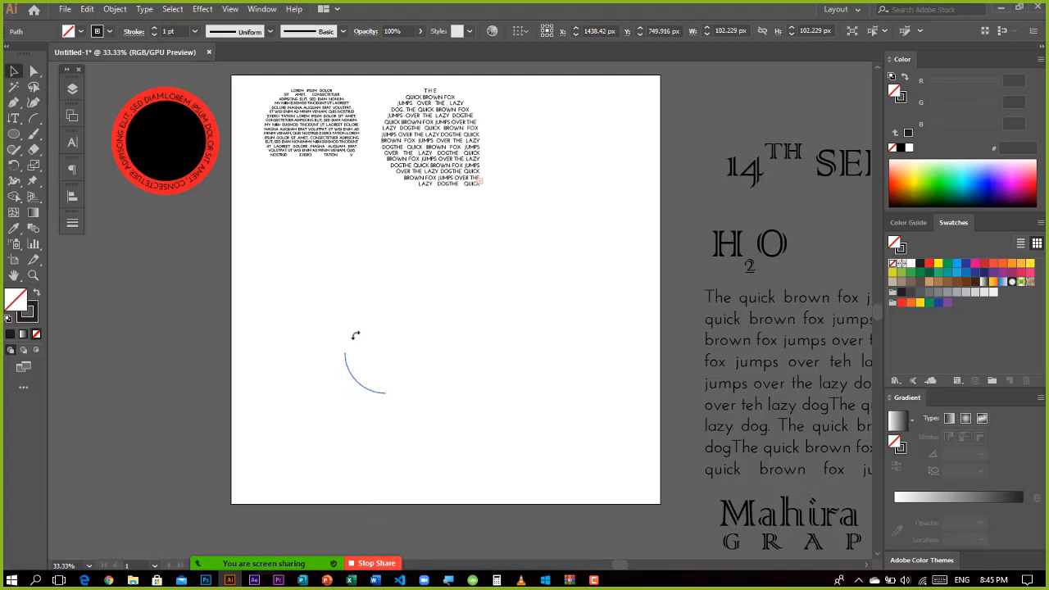
- Rotate the quarter-circle arc into an upright arch, move it up the artboard, and set its stroke to 2 pt
left_click_drag(356, 337, 425, 442)
left_click_drag(365, 361, 382, 264)
key("ctrl+equal")
key("ctrl+equal")
left_click(154, 30)
left_click(429, 260)
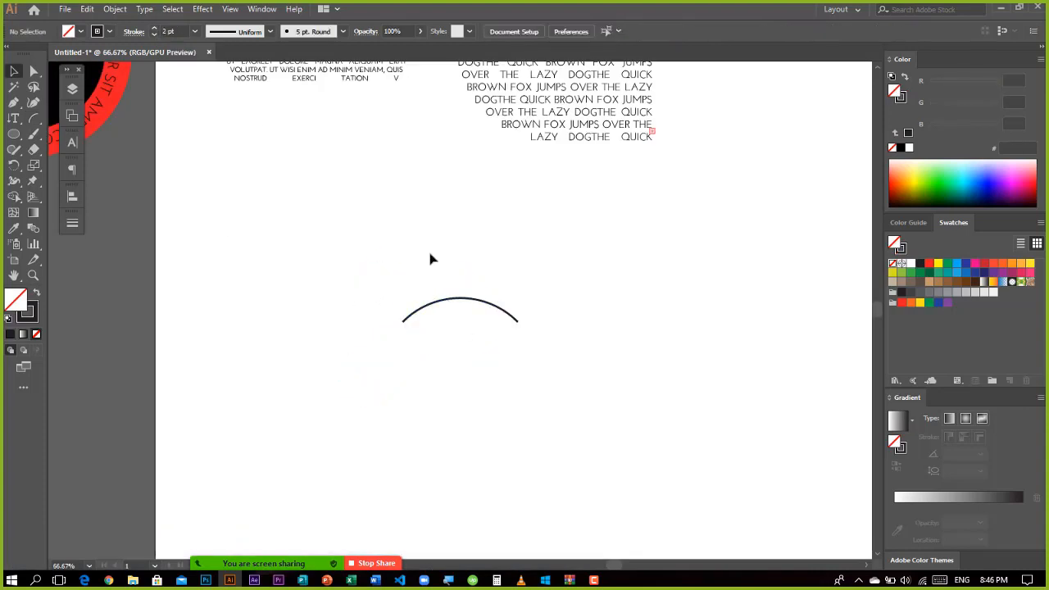
key("l")
mouse_move(411, 219)
left_mouse_down()
mouse_move(499, 355)
mouse_move(490, 375)
left_mouse_up()
key("Delete")
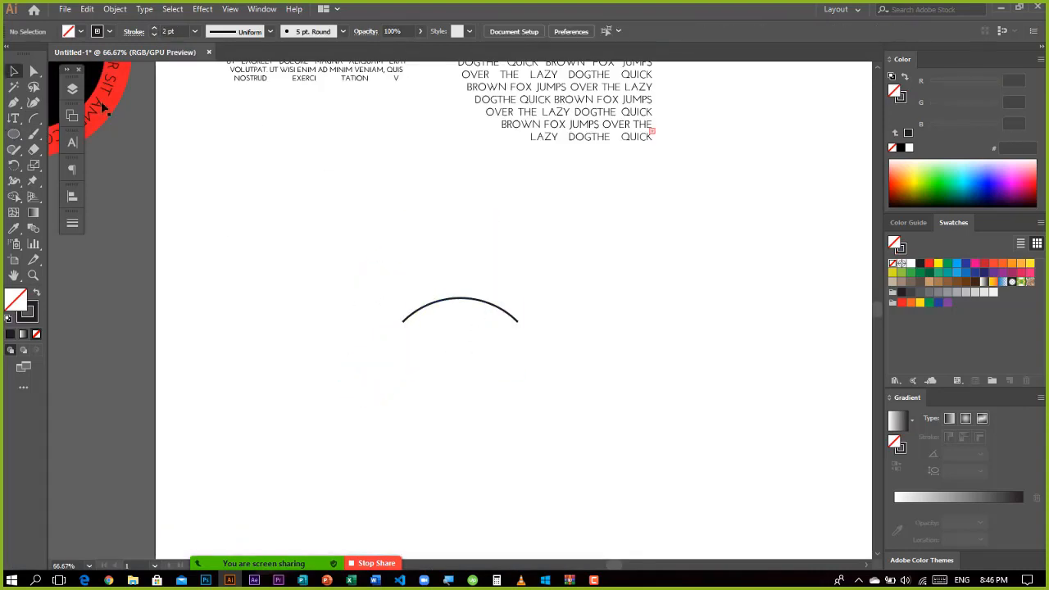
- Draw a tall unfilled ellipse for the eye and nudge it until its lower end slightly overlaps the centre of the arch
key("l")
mouse_move(427, 202)
left_mouse_down()
mouse_move(479, 312)
mouse_move(502, 330)
left_mouse_up()
key("Up")
key("Up")
key("Up")
key("Up")
key("Up")
key("Up")
key("Up")
key("Up")
key("Up")
key("Up")
key("Up")
key("Up")
key("Up")
key("Up")
key("Up")
key("Up")
key("Up")
key("Up")
key("Up")
key("Left")
key("Left")
key("Left")
key("Left")
key("Left")
key("Left")
key("Left")
key("Left")
key("Left")
- Remove the part of the eye ellipse lying below the arch with the Shape Builder tool
key("v")
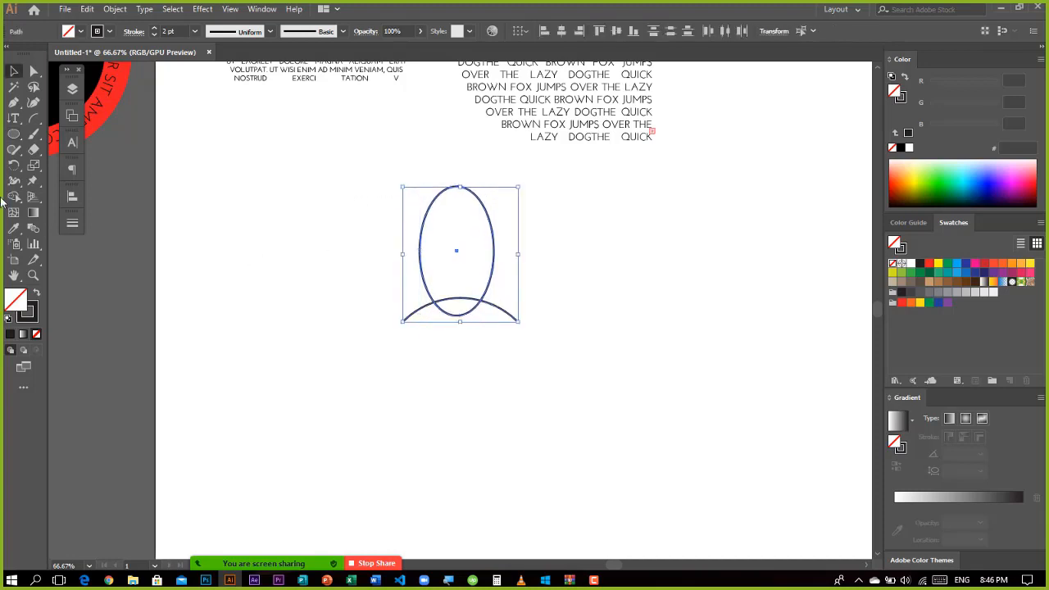
key("shift+m")
left_click(457, 310, "alt")
key("v")
left_click(541, 248)
- Draw a small black-filled ellipse without a stroke as the pupil in the eye's lower right, overlapping the arch
key("l")
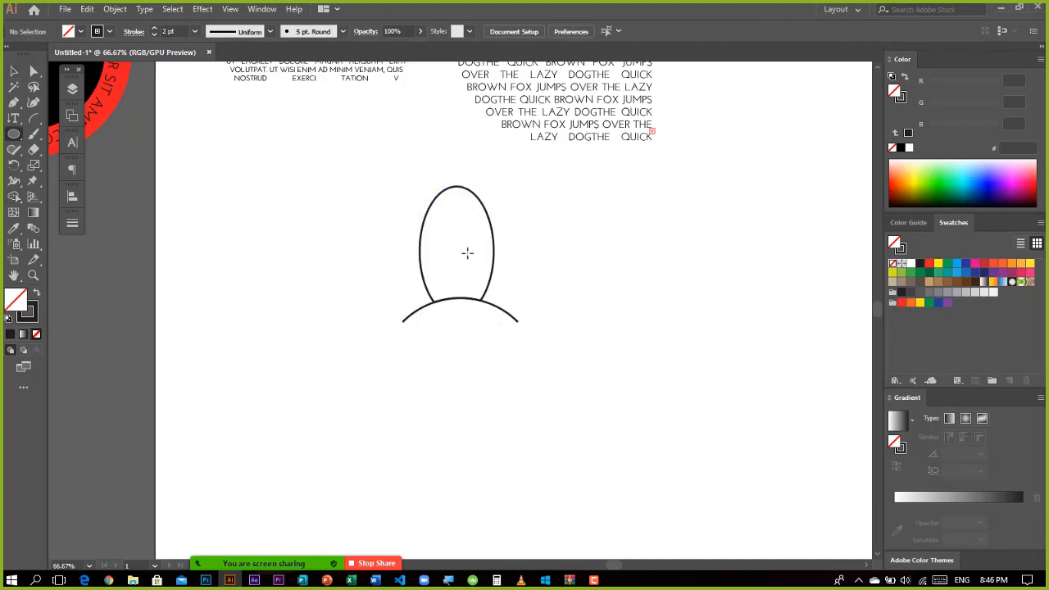
mouse_move(457, 249)
left_mouse_down()
mouse_move(488, 305)
mouse_move(445, 349)
left_mouse_up()
key("shift+x")
- Trim the sliver of the pupil below the arch with the Shape Builder tool
key("v")
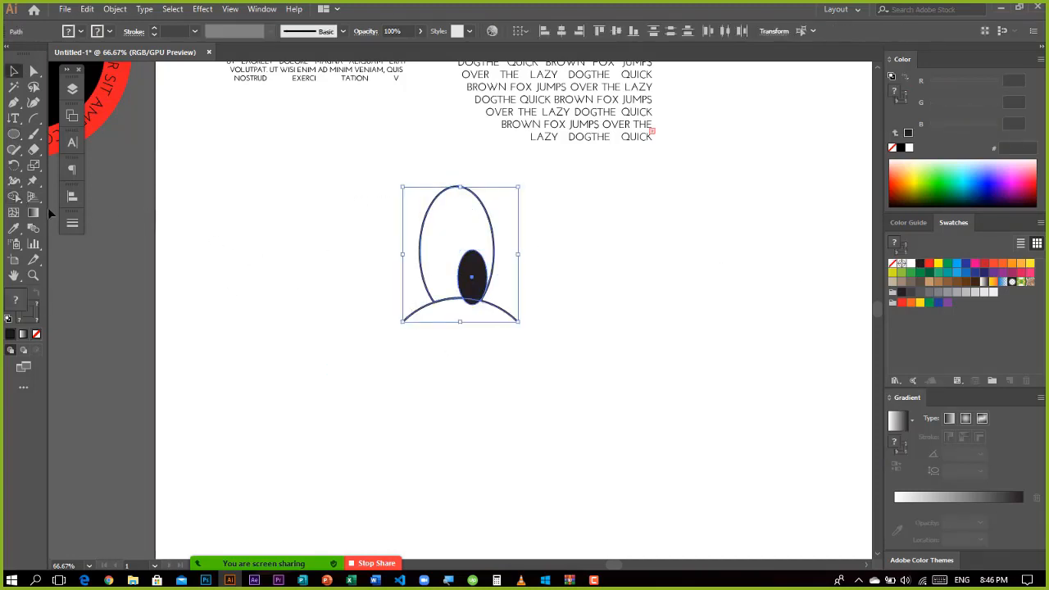
left_click(14, 197)
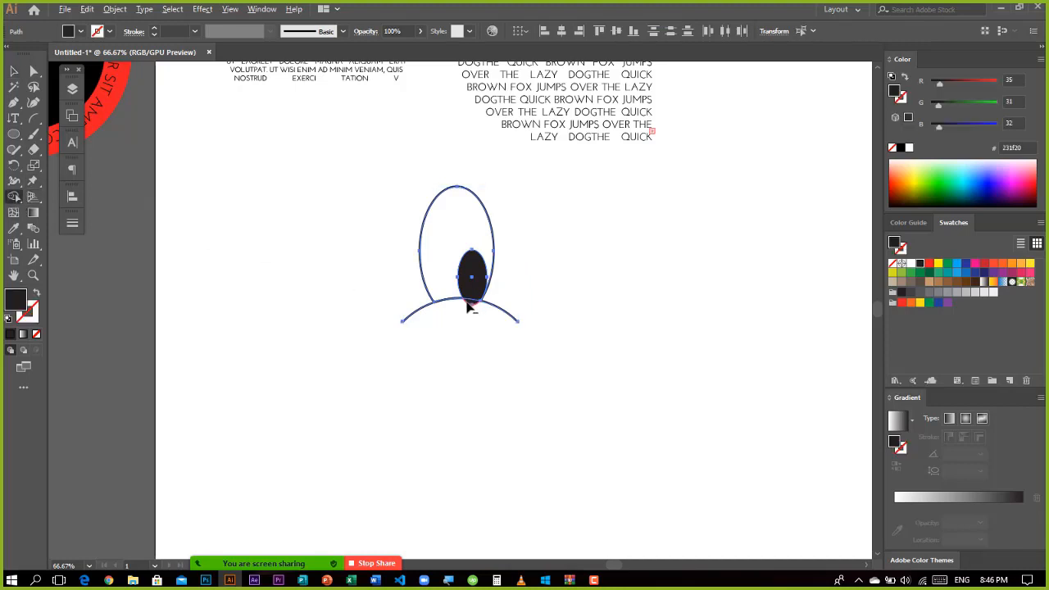
key("v")
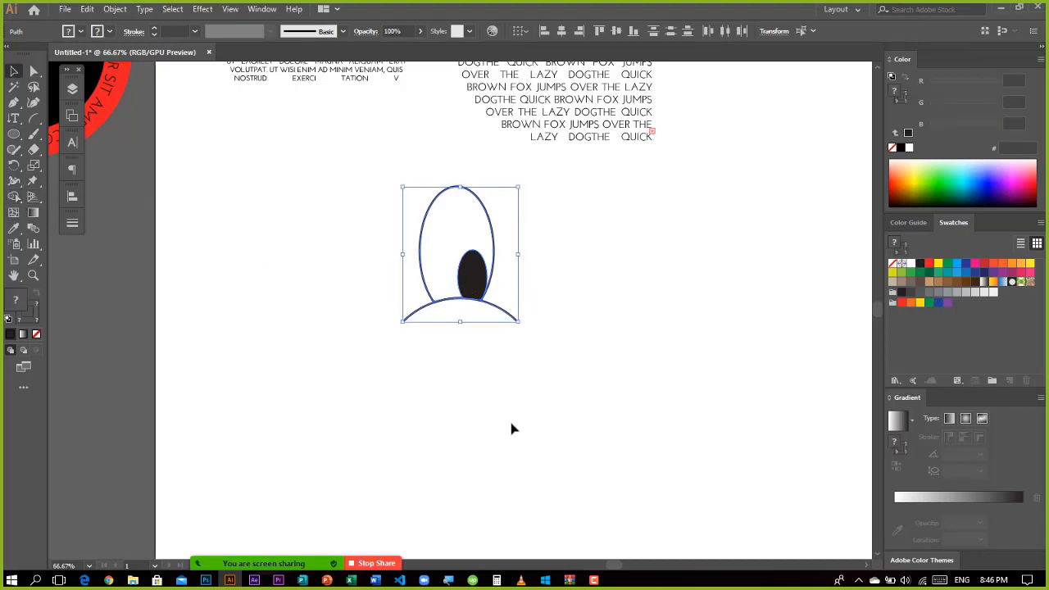
left_click(512, 428)
- Draw a highlight ellipse of about 16 by 26 px on the pupil's upper-left edge and fill it white
key("l")
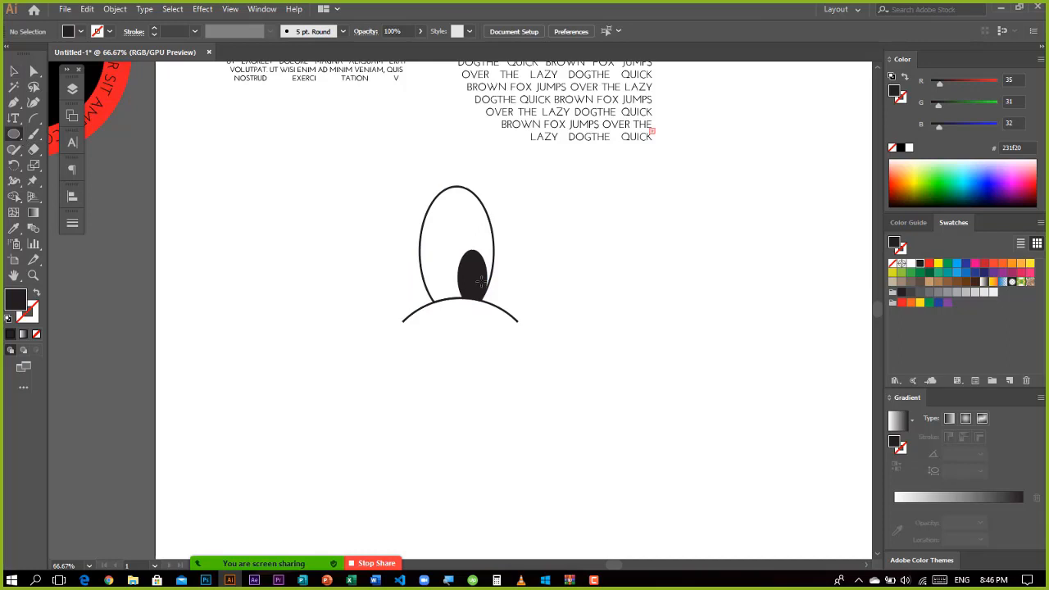
left_click_drag(458, 247, 470, 266)
left_click(915, 263)
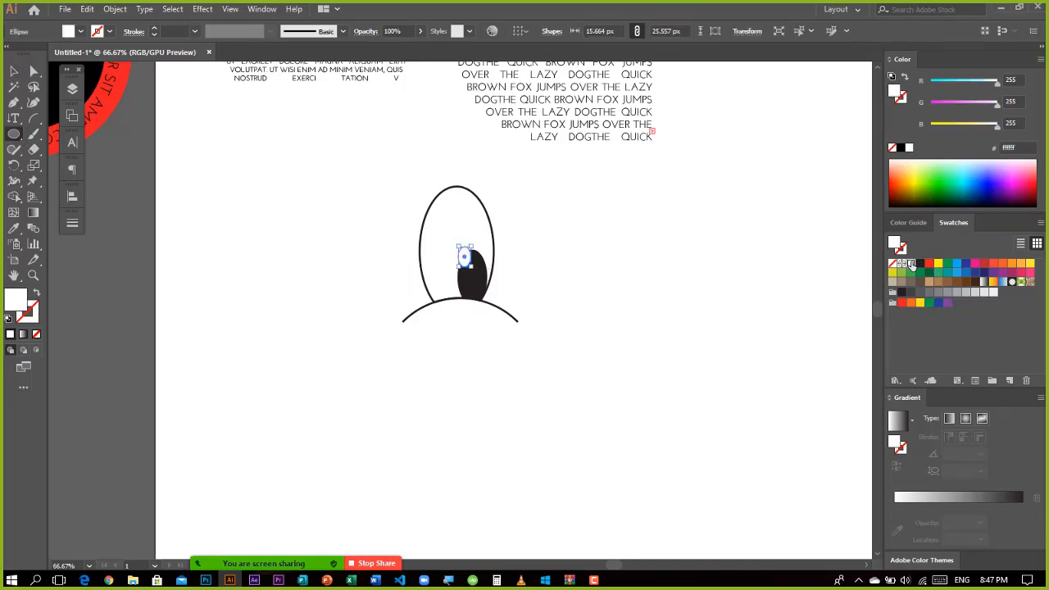
key("v")
left_click(610, 286)
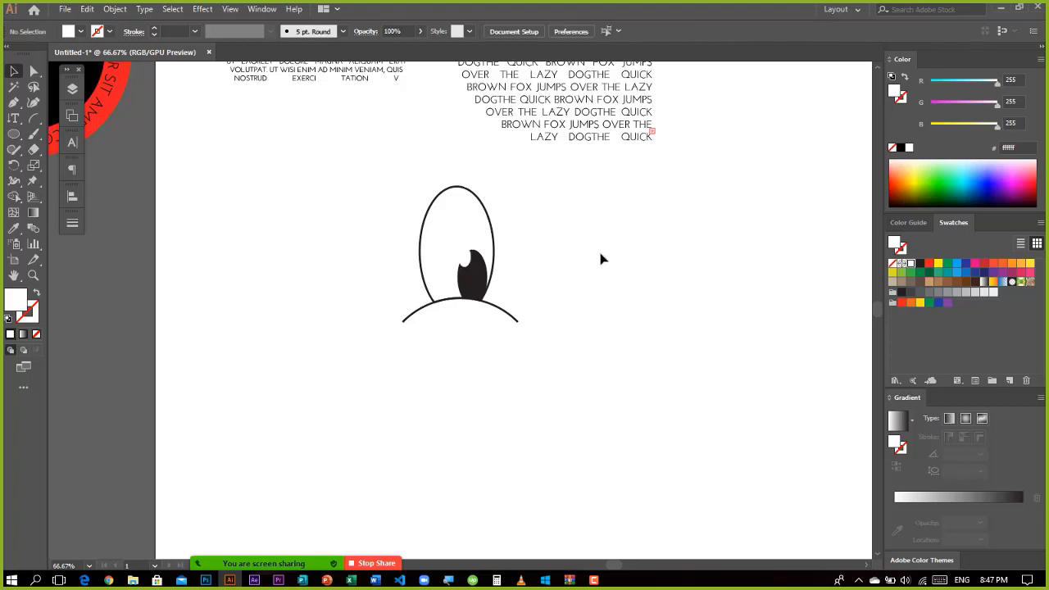
- Duplicate the complete eye to the right of the original, level with it
left_click_drag(386, 177, 565, 354)
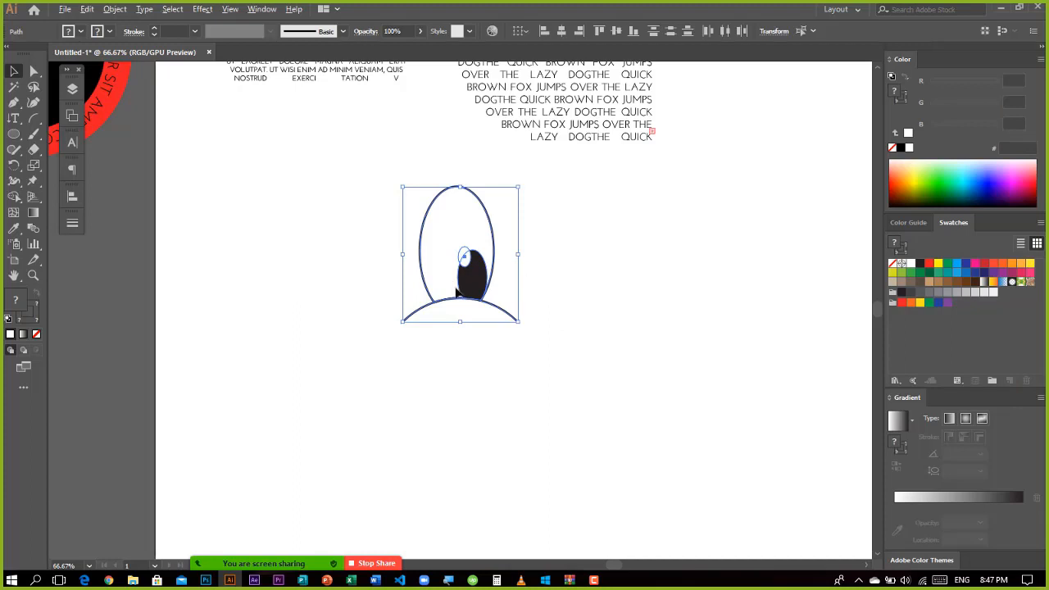
left_click_drag(473, 283, 596, 282)
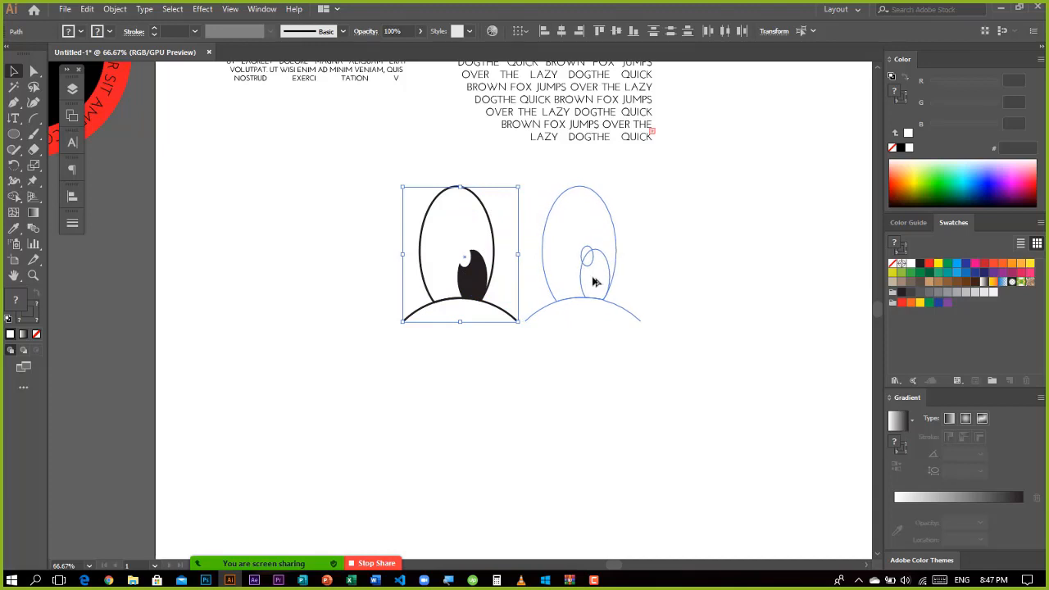
left_click_drag(596, 282, 595, 279)
left_click(590, 352)
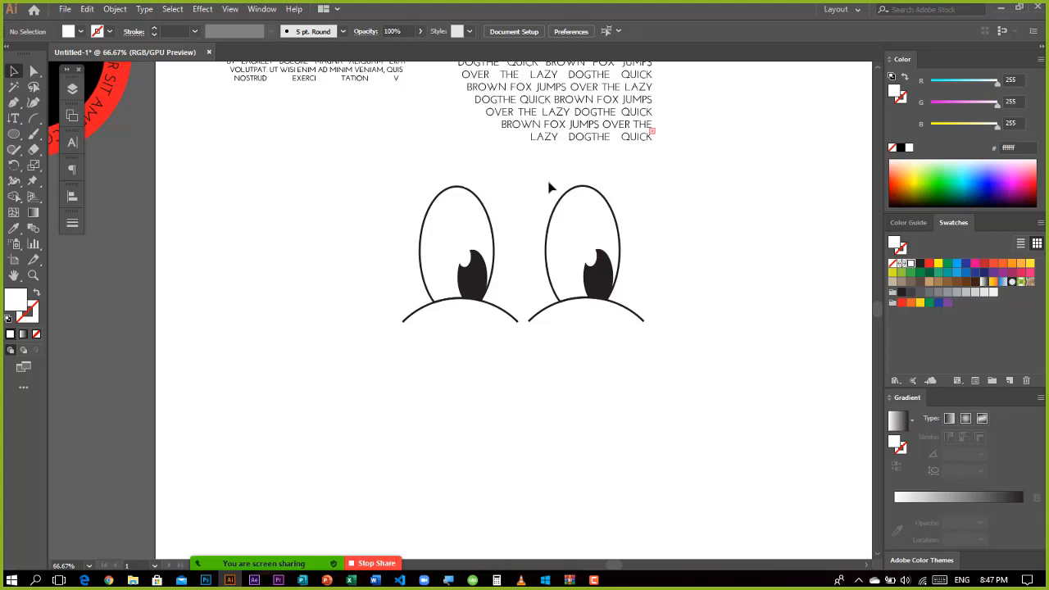
- Group all parts of the duplicated eye on the right
left_click_drag(511, 182, 636, 321)
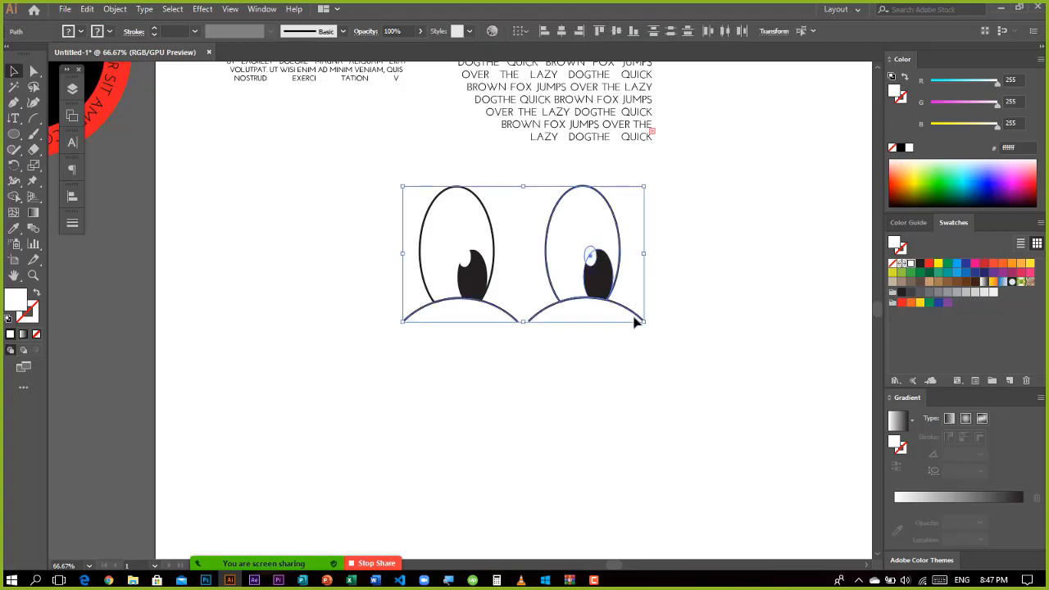
left_click(588, 393)
left_click_drag(529, 197, 641, 379)
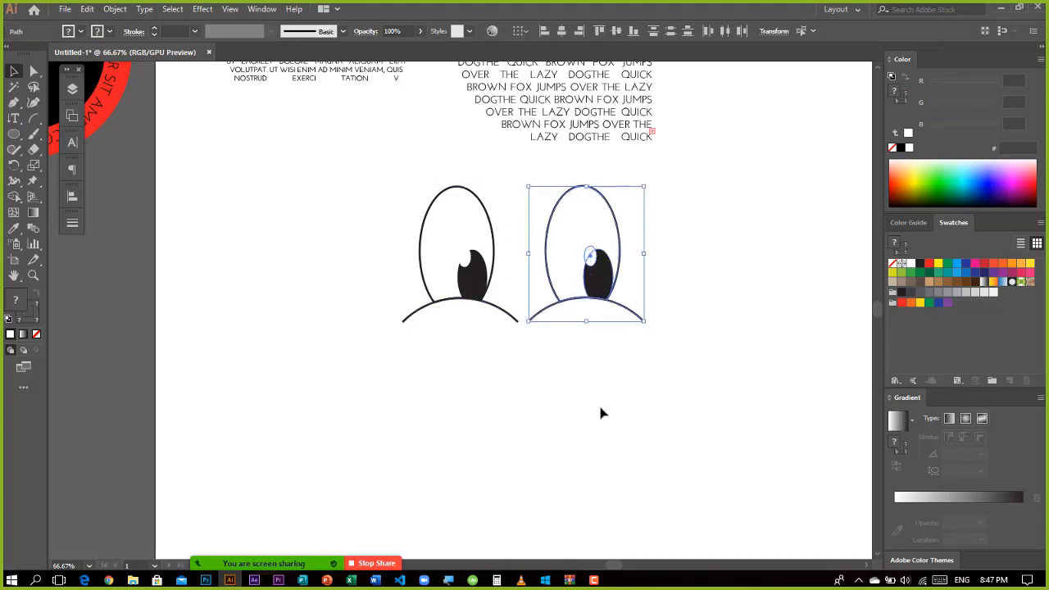
left_click(524, 402)
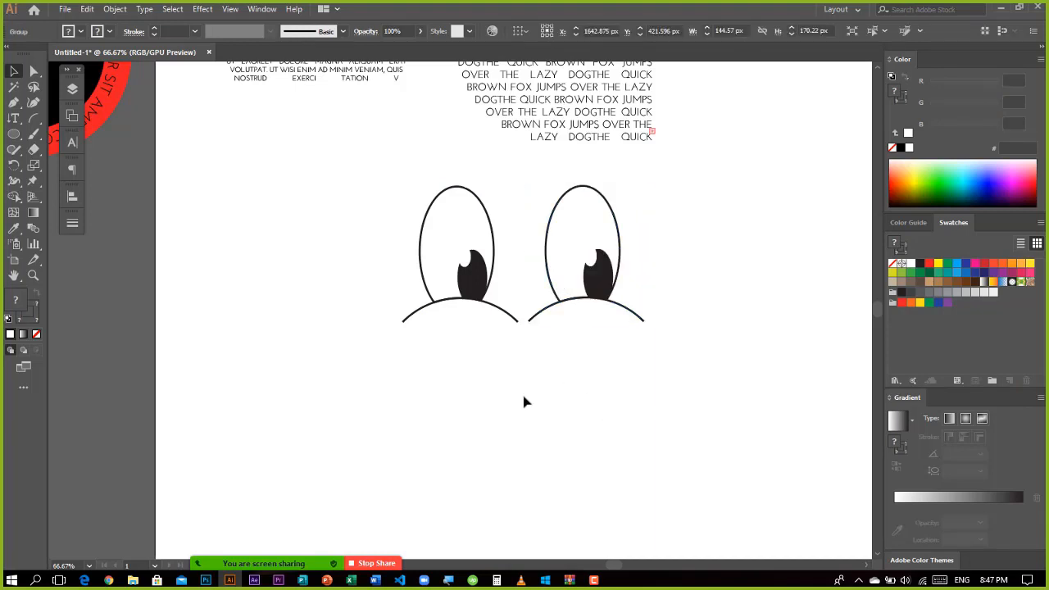
left_click_drag(533, 204, 642, 360)
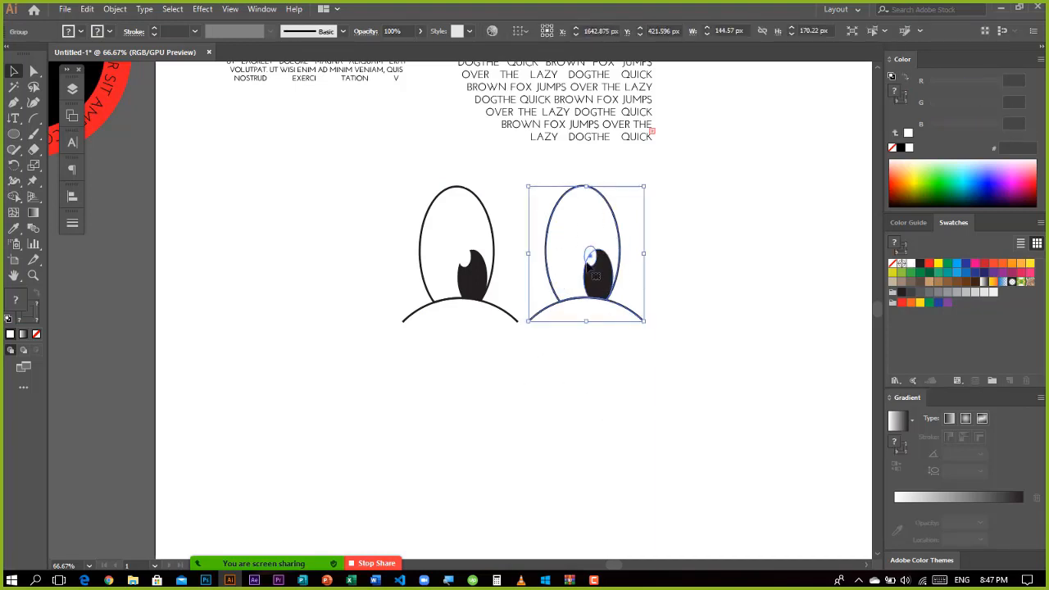
- Compare horizontal and vertical reflection previews on the grouped right eye, and create a copy reflected across the vertical axis
right_click(581, 234)
mouse_move(629, 358)
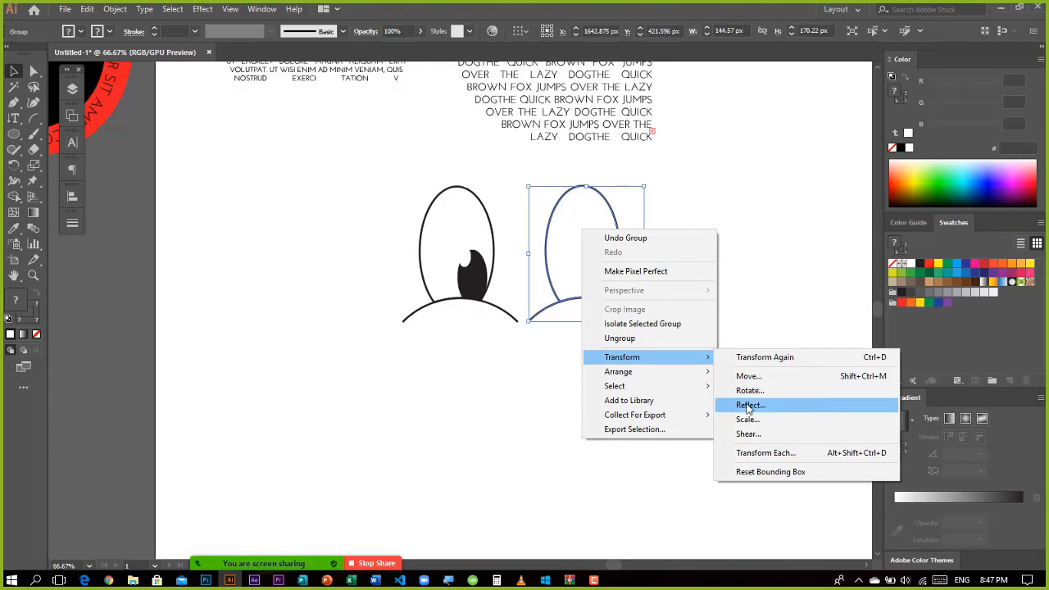
left_click(747, 405)
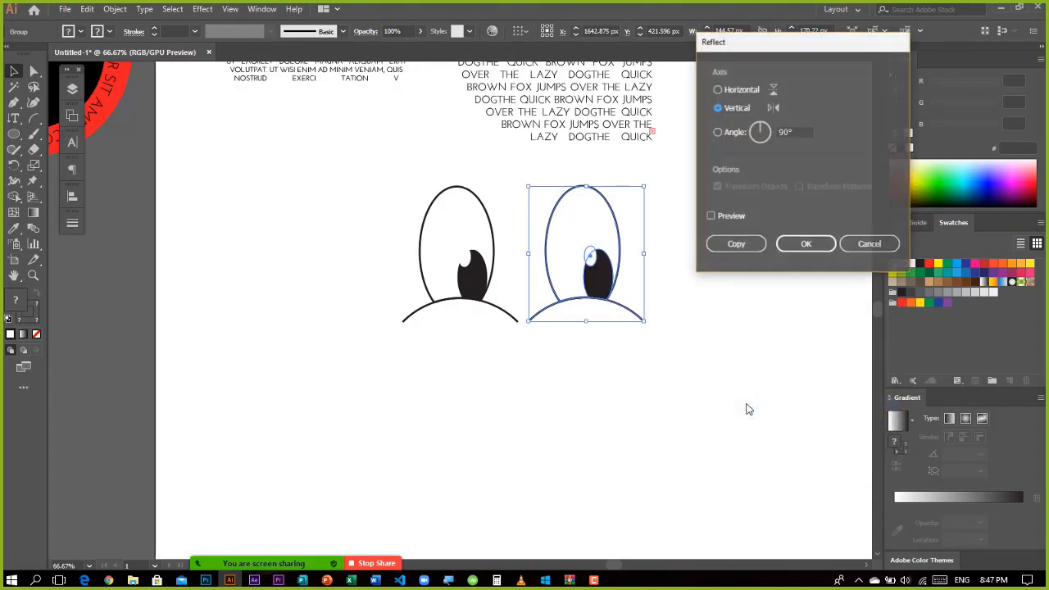
left_click(718, 216)
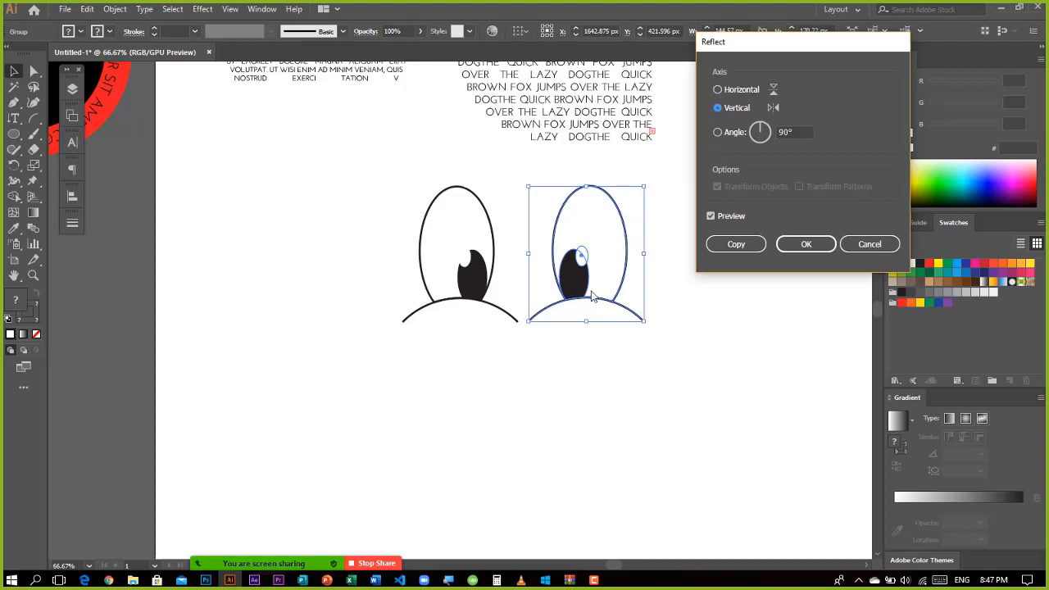
left_click(726, 90)
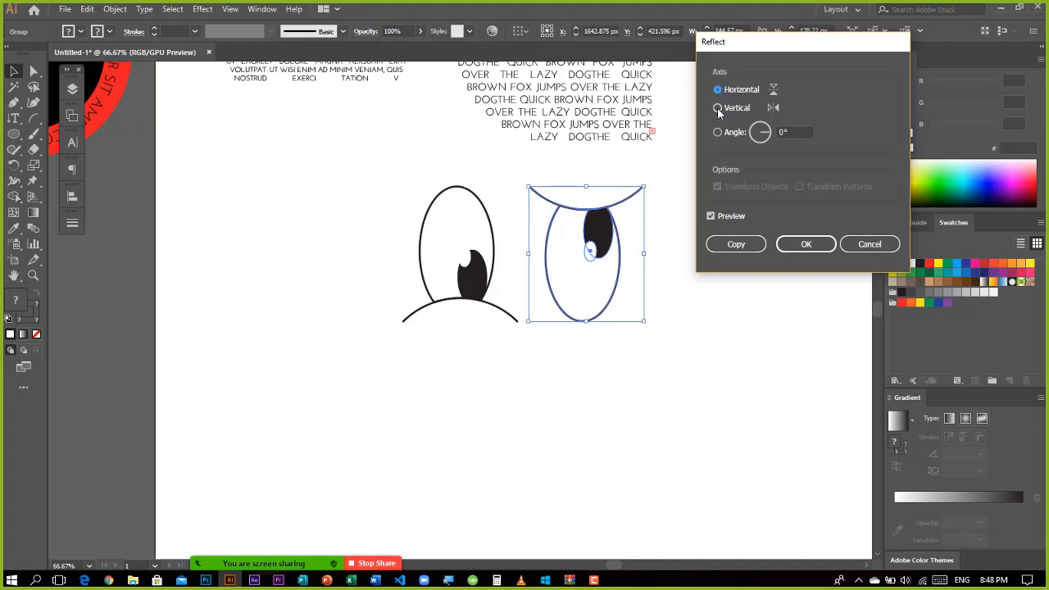
left_click(718, 109)
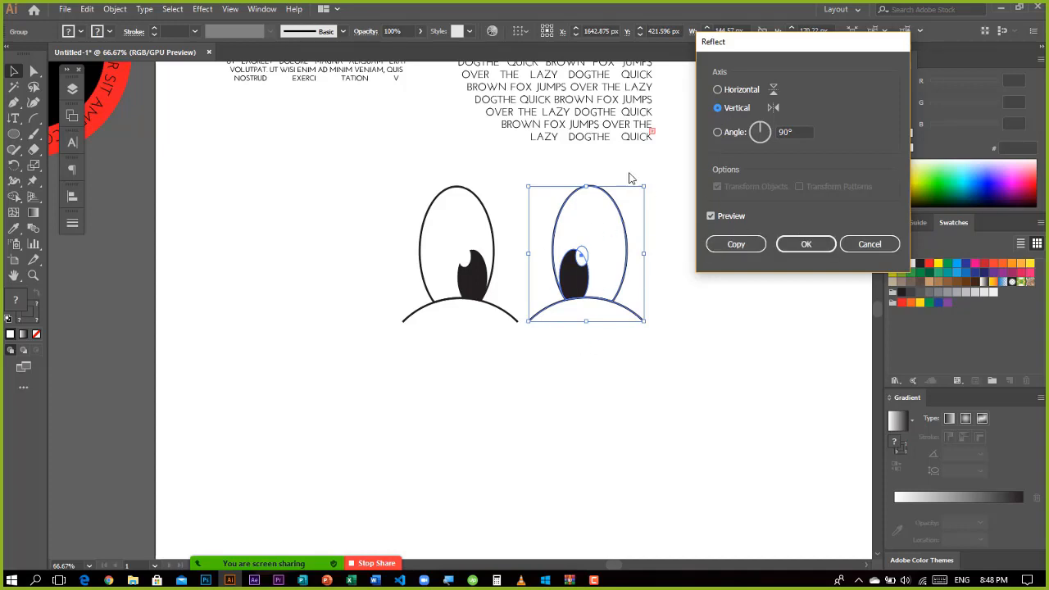
left_click(731, 244)
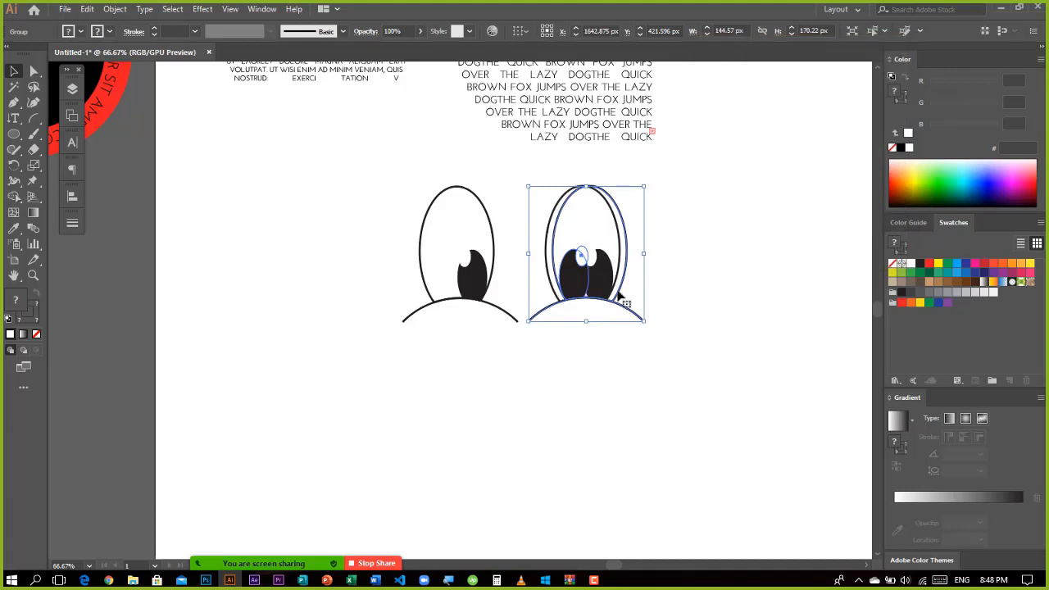
- Nudge the reflected copy straight down until it sits mostly below the right eye
key("Down")
key("Down")
key("Down")
key("Down")
key("Down")
key("Down")
key("Down")
key("Down")
key("Down")
key("Down")
key("Down")
key("Down")
key("Down")
key("Down")
key("Down")
key("Down")
key("Down")
key("Down")
key("Down")
key("Down")
key("Down")
key("Down")
key("Down")
key("Down")
key("Down")
key("Down")
key("Down")
key("Down")
key("Down")
key("Down")
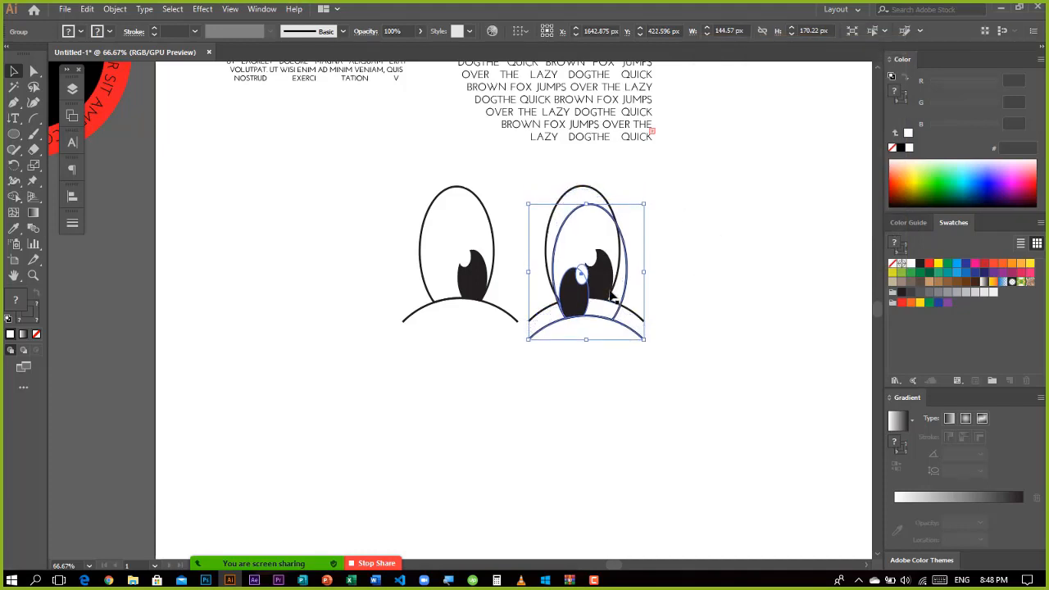
key("Down")
key("Down")
key("Down")
key("Down")
key("Down")
key("Down")
key("Down")
key("Down")
key("Down")
key("Down")
key("Down")
key("Down")
key("Down")
key("Down")
key("Down")
key("Down")
key("Down")
key("Down")
key("Down")
key("Down")
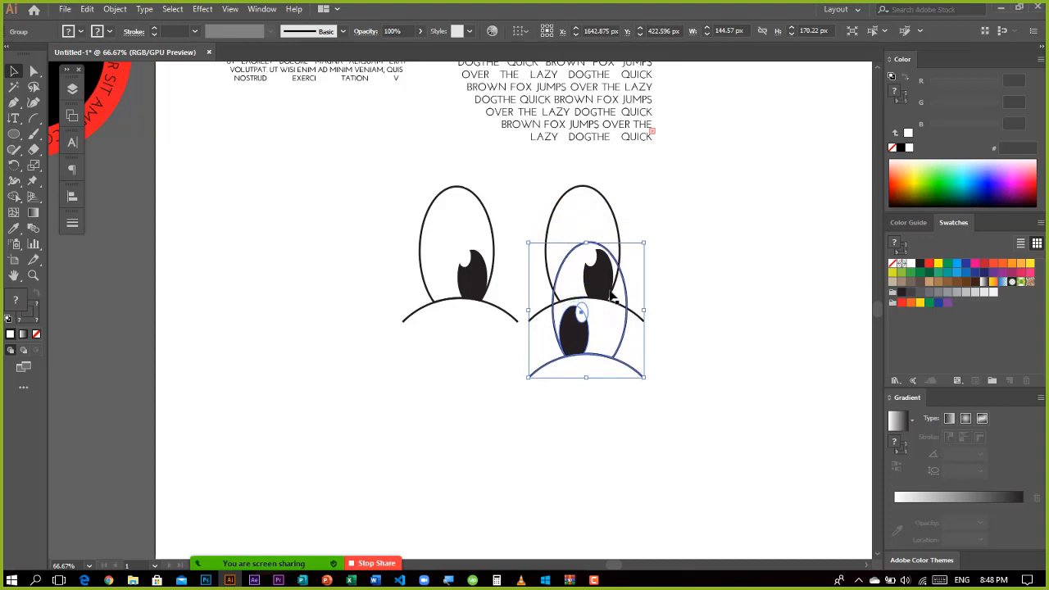
key("Down")
key("Down")
key("Down")
key("Down")
key("Down")
key("Down")
key("Down")
key("Down")
key("Down")
key("Down")
key("Down")
key("Down")
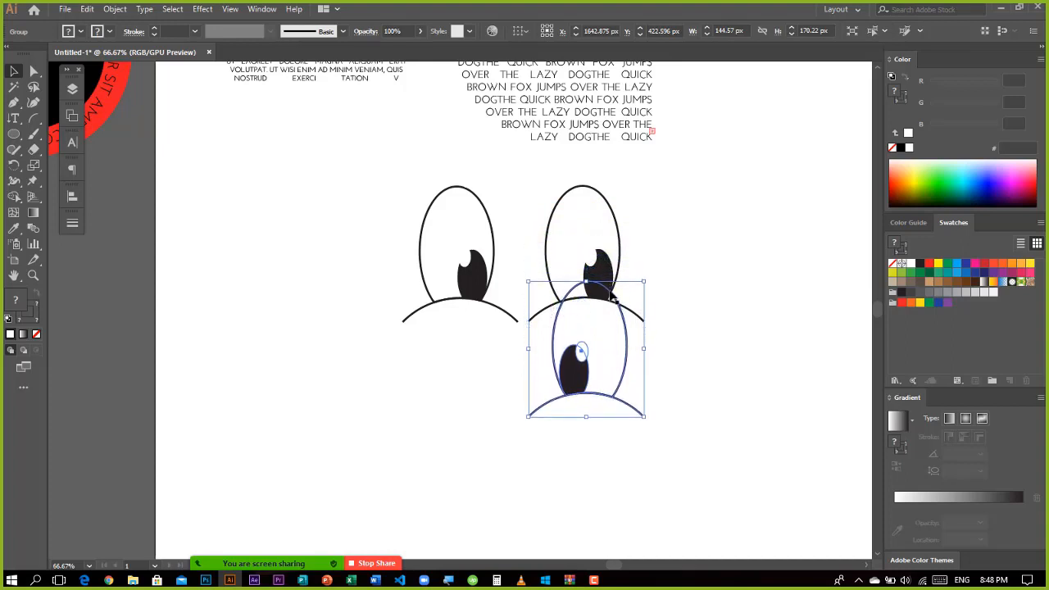
- Delete both the duplicated right eye and its reflected copy
left_click_drag(532, 203, 665, 393)
key("Delete")
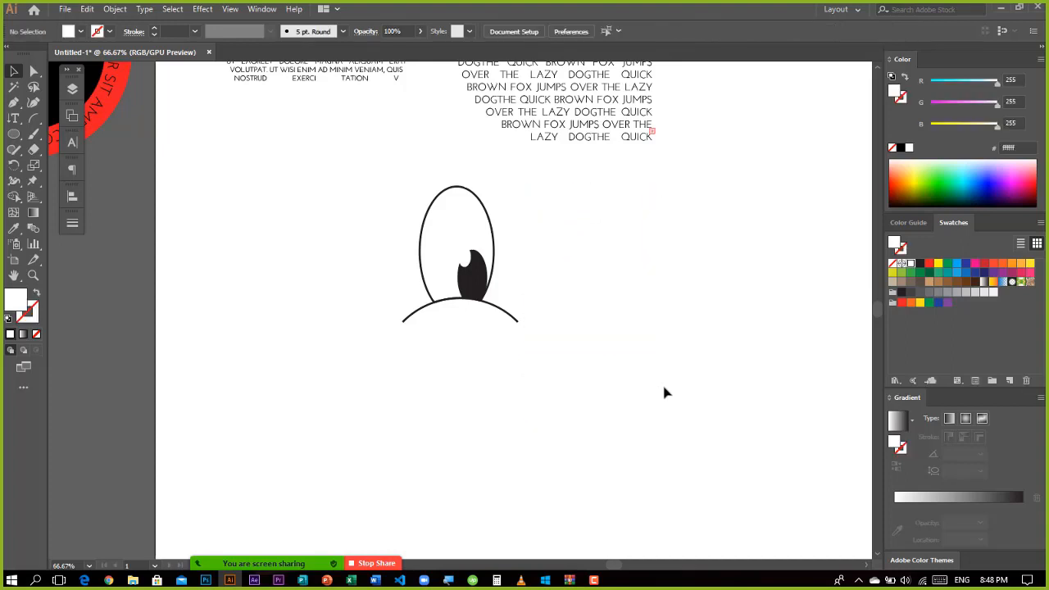
- Group all parts of the original eye and select the group
left_click(435, 239)
key("ctrl+g")
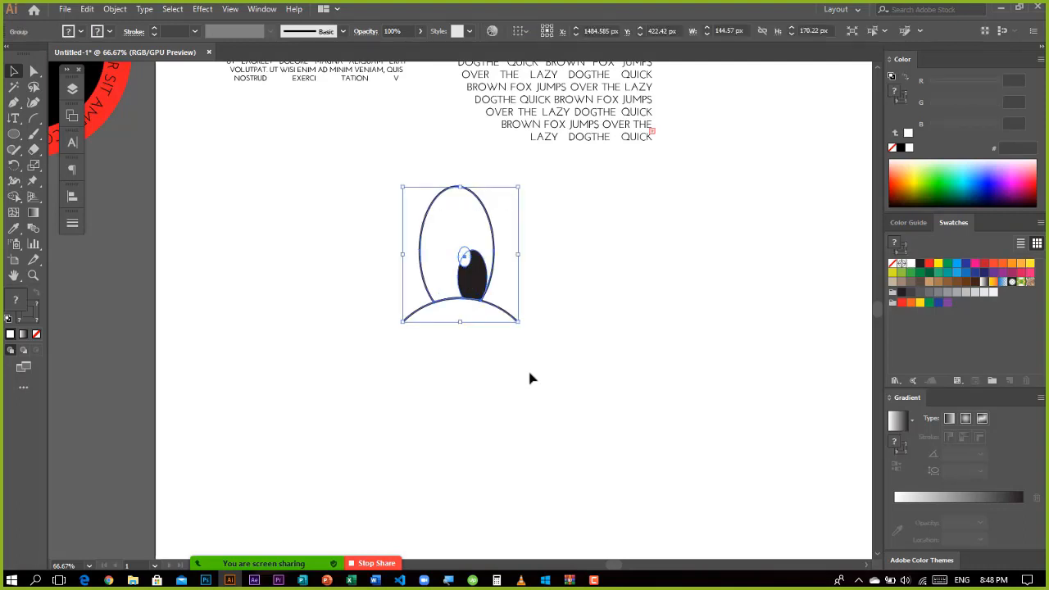
left_click(604, 327)
left_click_drag(396, 187, 484, 321)
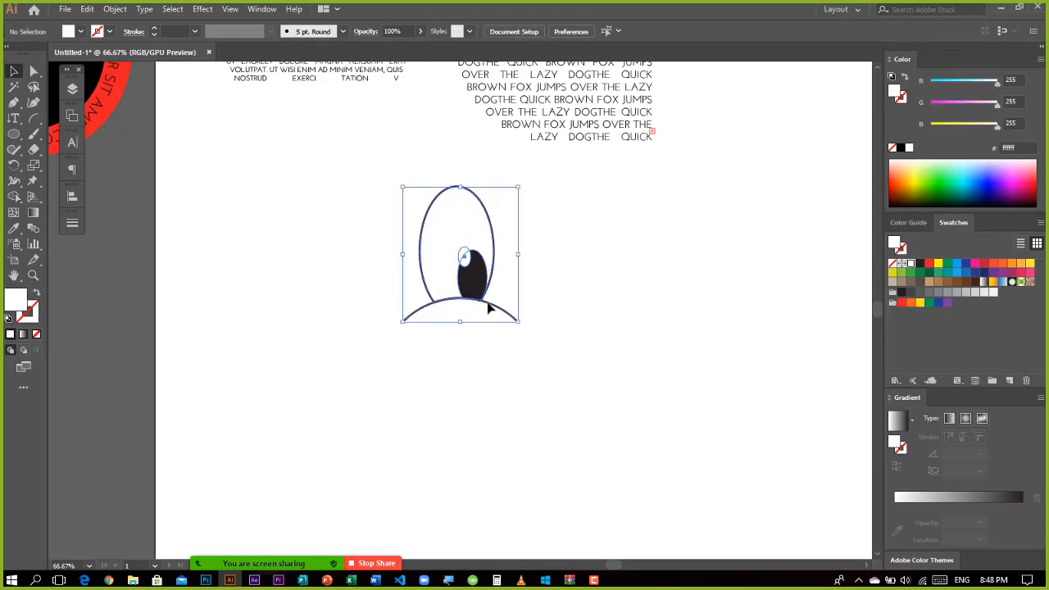
- Create a copy of the grouped eye reflected across the vertical axis
right_click(479, 282)
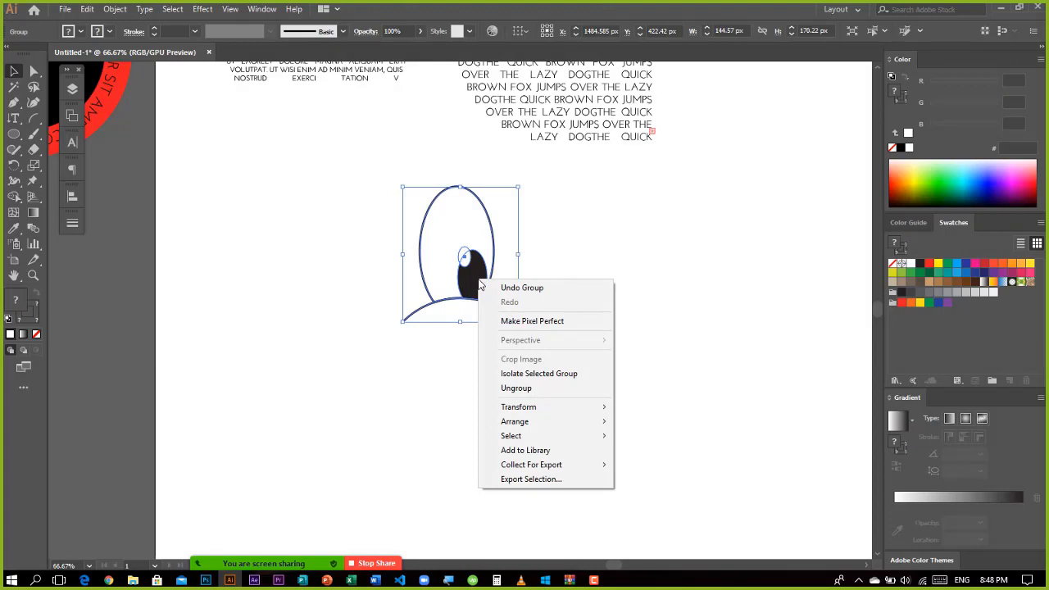
mouse_move(574, 415)
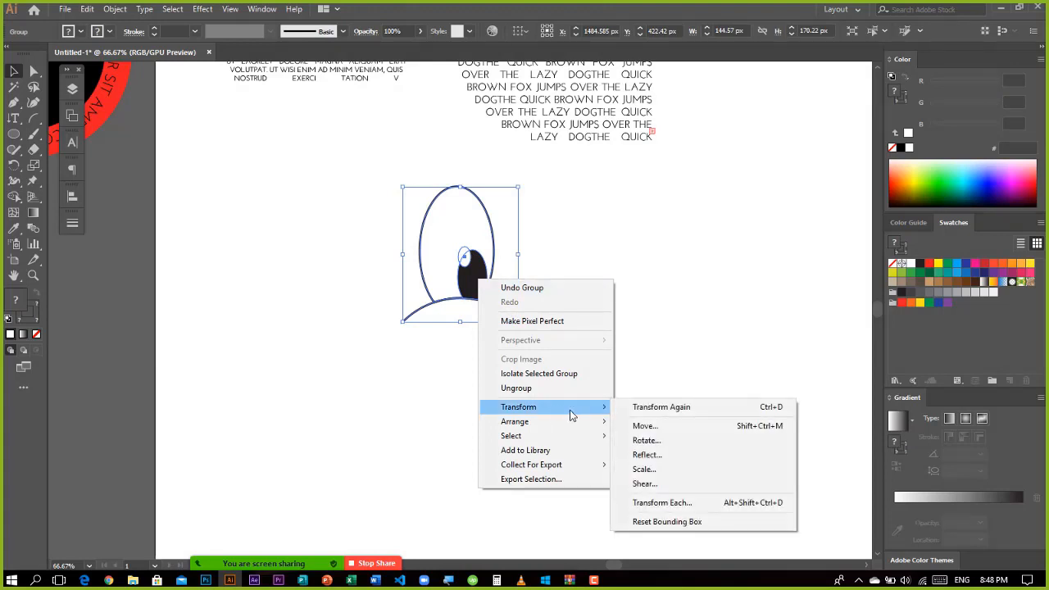
left_click(646, 455)
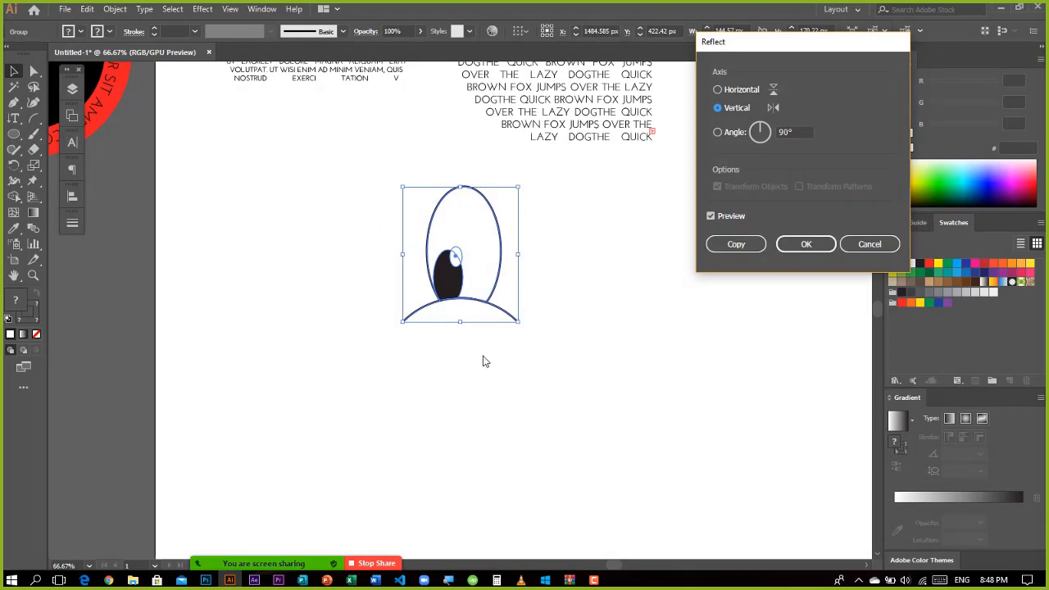
left_click(729, 251)
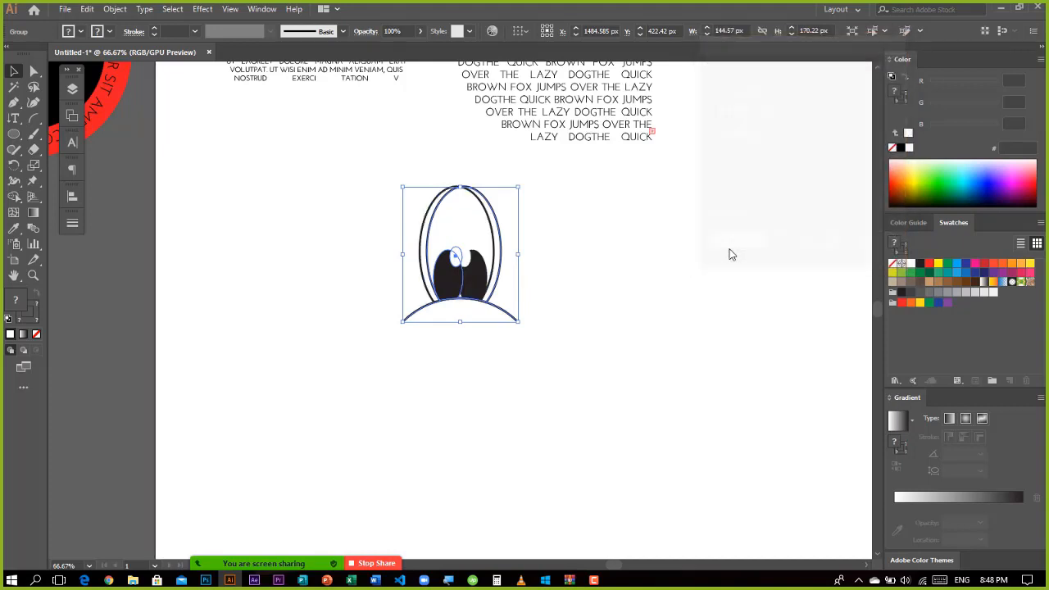
- Nudge the reflected eye horizontally to the right of the original until the two lower arcs almost meet end to end
key("Right")
key("Right")
key("Right")
key("Right")
key("Right")
key("Right")
key("Right")
key("Right")
key("Right")
key("Right")
key("Right")
key("Right")
key("Right")
key("Right")
key("Right")
key("Right")
key("Right")
key("Right")
key("Right")
key("Right")
key("Right")
key("Right")
key("Right")
key("Right")
key("Right")
key("Right")
key("Right")
key("Right")
key("Right")
key("Right")
key("Right")
key("Right")
key("Right")
key("Right")
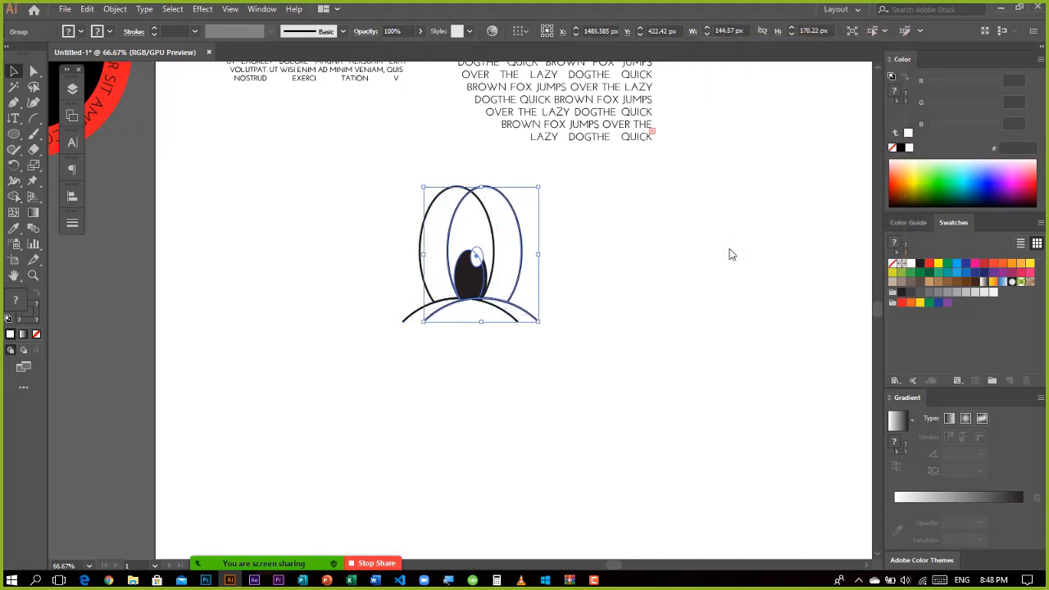
key("Right")
key("Right")
key("Right")
key("Right")
key("Right")
key("Right")
key("Right")
key("Right")
key("Right")
key("Right")
key("Right")
key("Right")
key("Right")
key("Right")
key("Right")
key("Right")
key("Right")
key("Right")
key("Right")
key("Right")
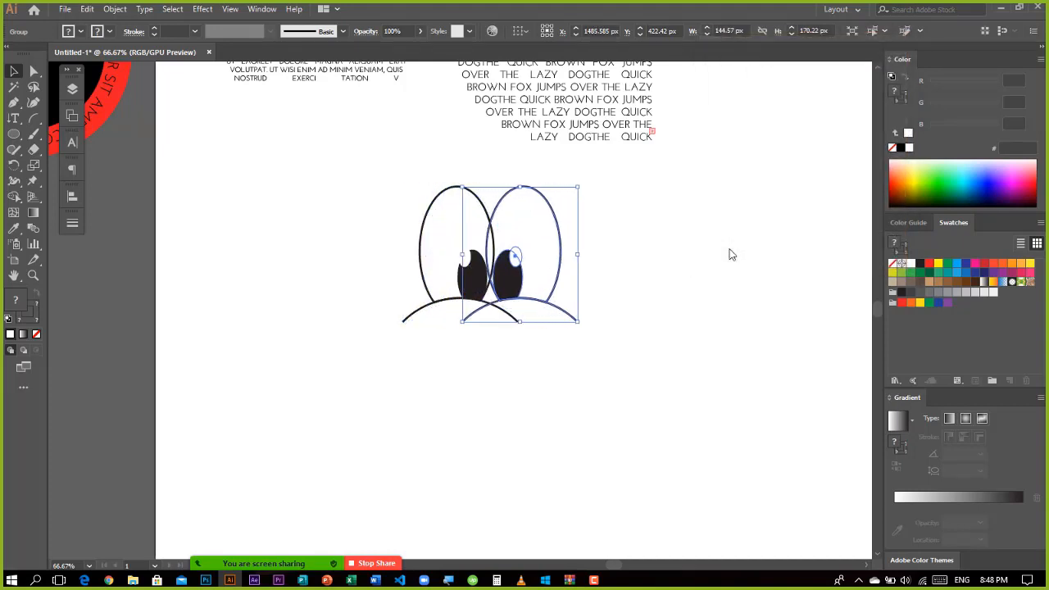
key("Right")
key("Right")
key("Right")
key("Right")
key("Right")
key("Right")
key("Right")
key("Right")
key("Right")
key("Right")
key("Right")
key("Right")
key("Right")
key("Right")
key("Right")
key("Right")
key("Right")
key("Right")
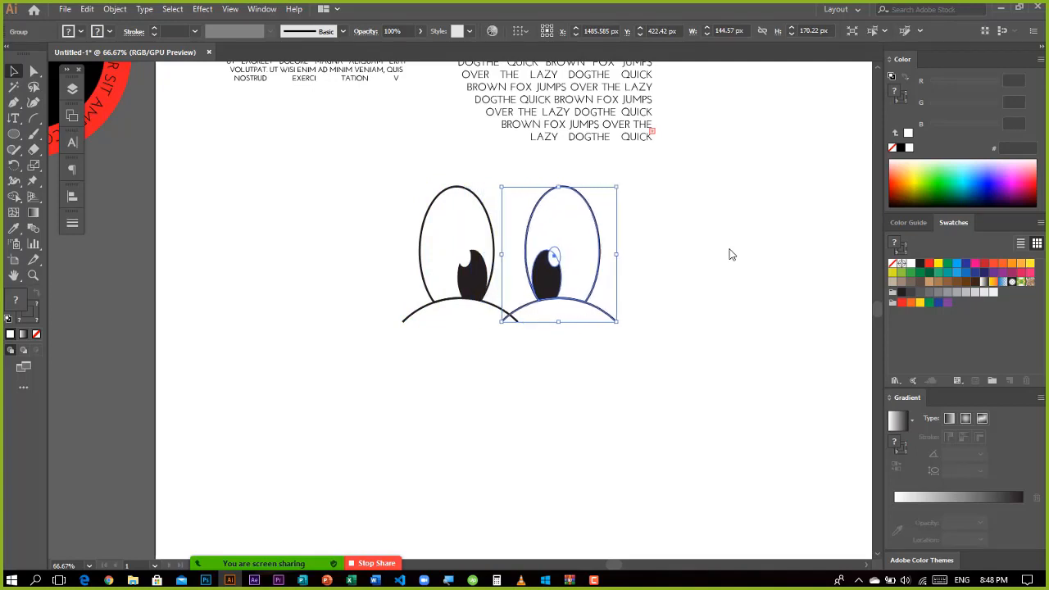
key("Right")
key("Right")
key("Right")
key("Right")
key("Right")
key("Right")
key("Right")
key("Right")
key("Right")
key("Right")
key("Right")
key("Right")
key("Right")
key("Right")
key("Right")
key("Right")
key("Right")
key("Right")
key("Right")
key("Right")
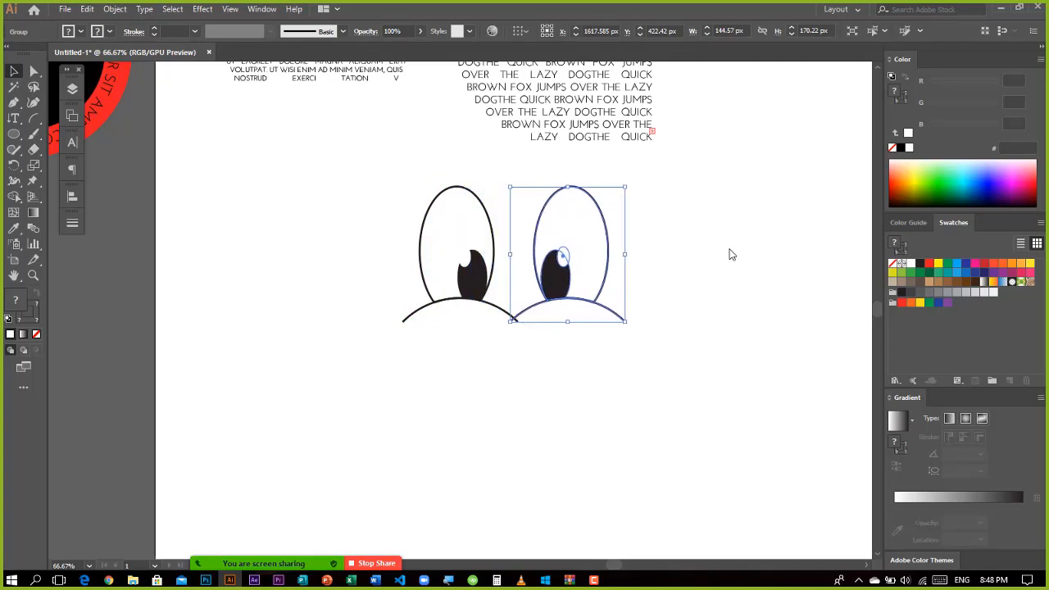
key("Right")
key("Right")
key("Right")
key("Right")
key("Right")
key("Right")
key("Right")
key("Right")
key("Right")
key("Right")
key("Right")
key("Right")
key("Right")
key("Right")
key("Right")
key("Right")
key("Right")
key("Right")
key("Right")
key("Right")
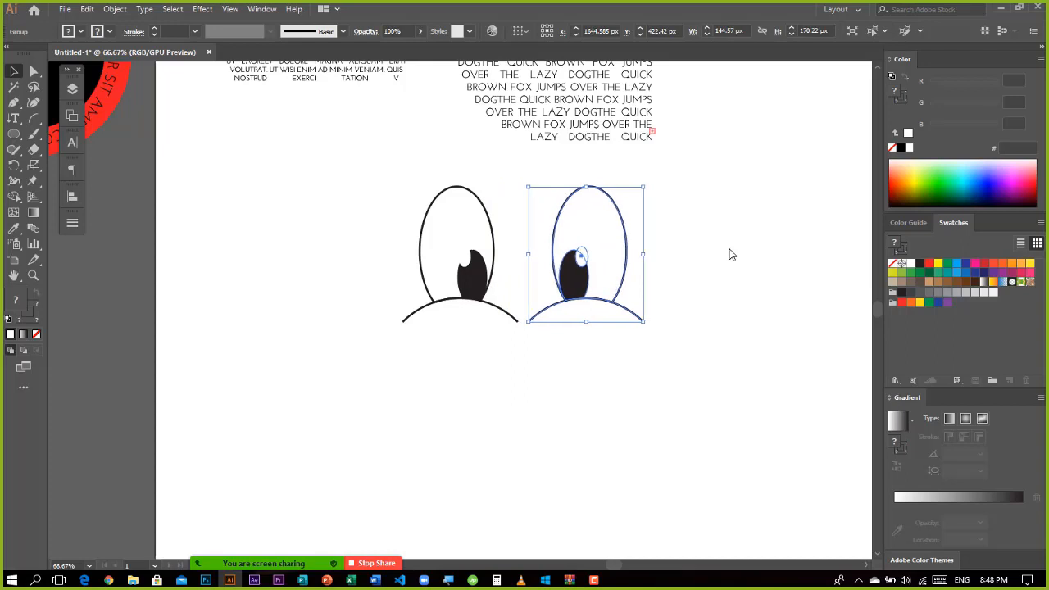
key("Left")
key("Left")
key("Left")
key("Left")
key("Left")
key("Left")
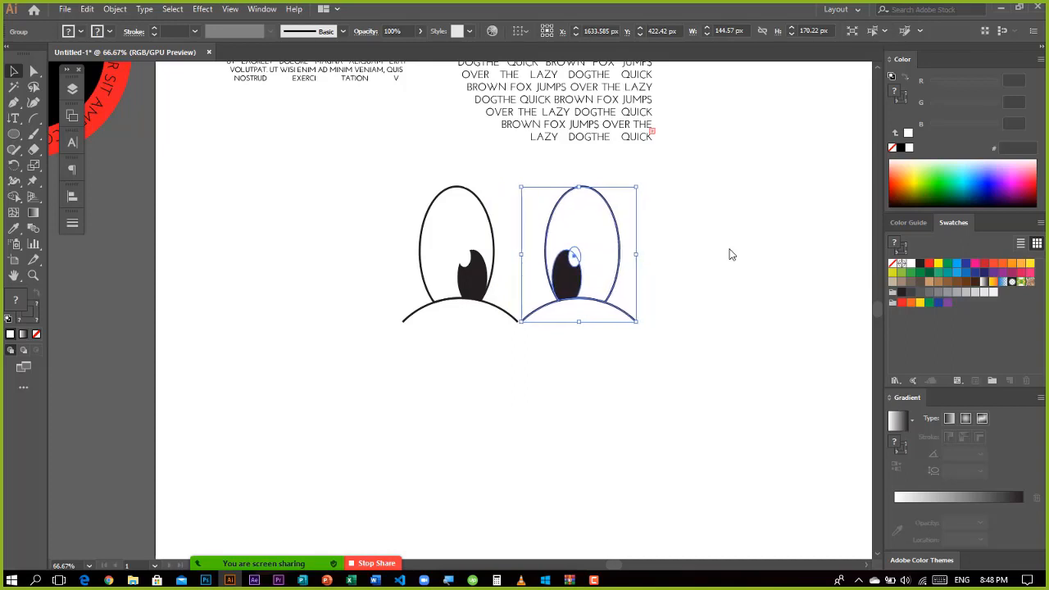
left_click(716, 361)
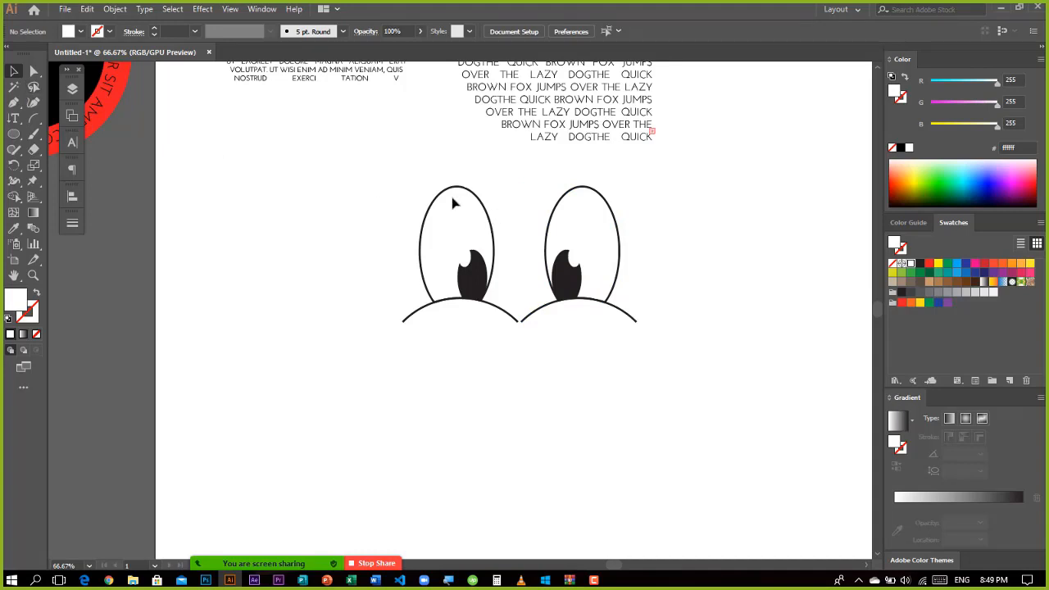
- Draw a small arc eyelash about 29 by 47 px across the left eye's upper-left edge, with a black stroke and no fill
left_click(36, 120)
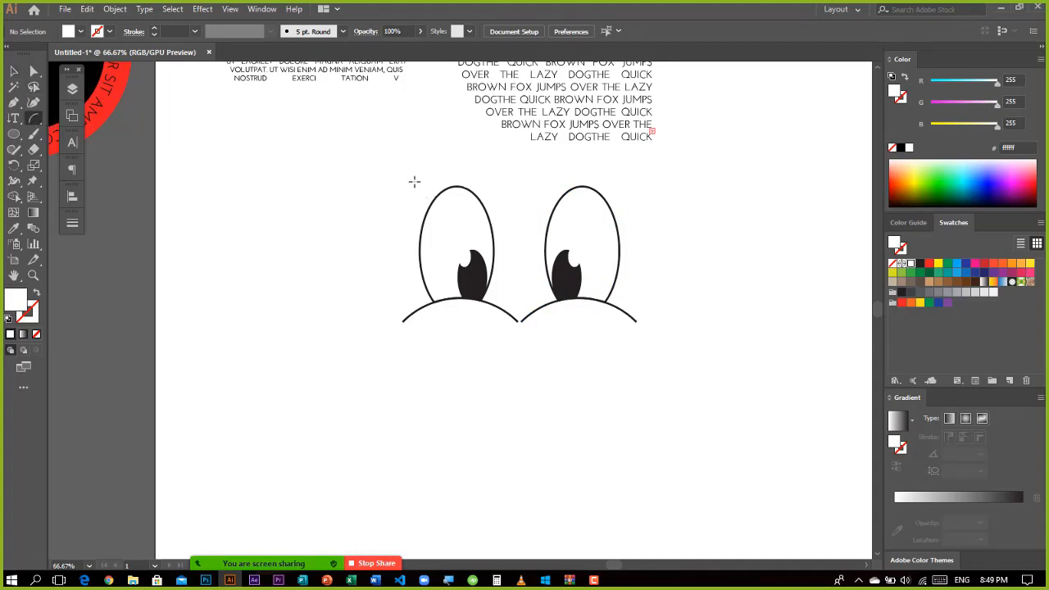
left_click_drag(414, 182, 438, 218)
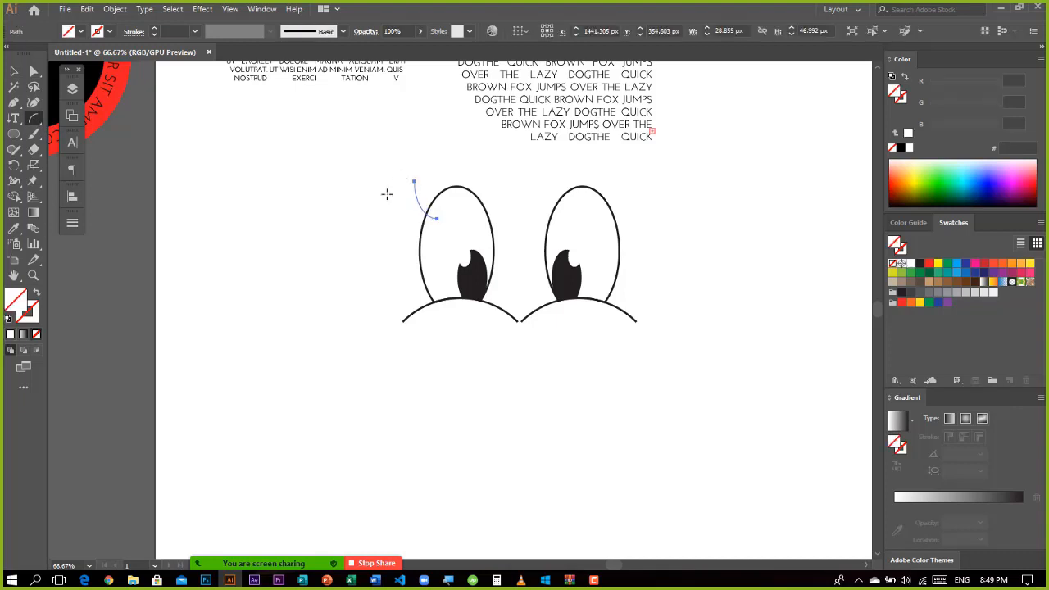
left_click(919, 265)
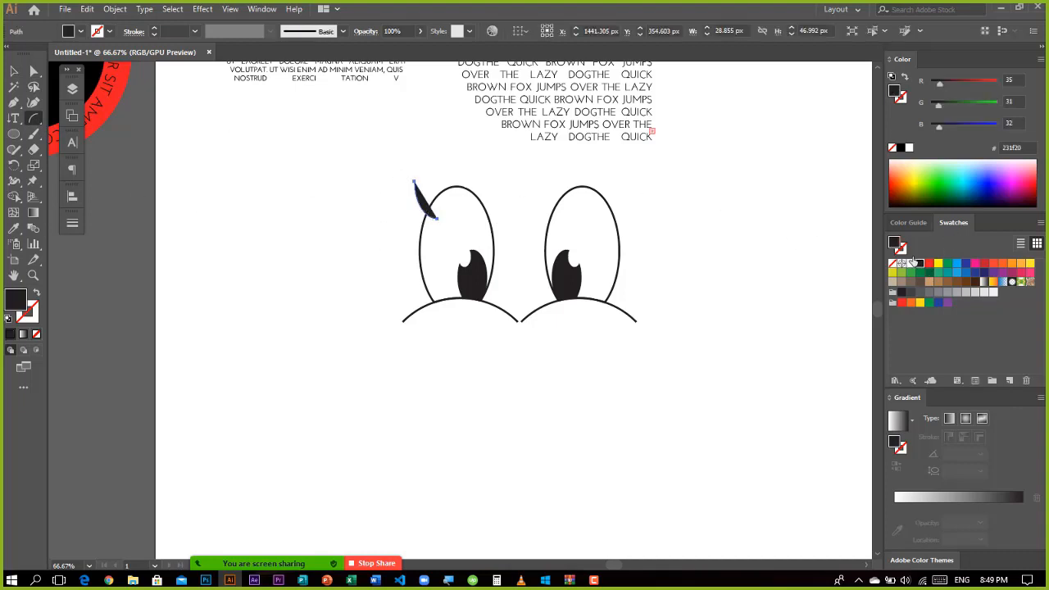
left_click(37, 293)
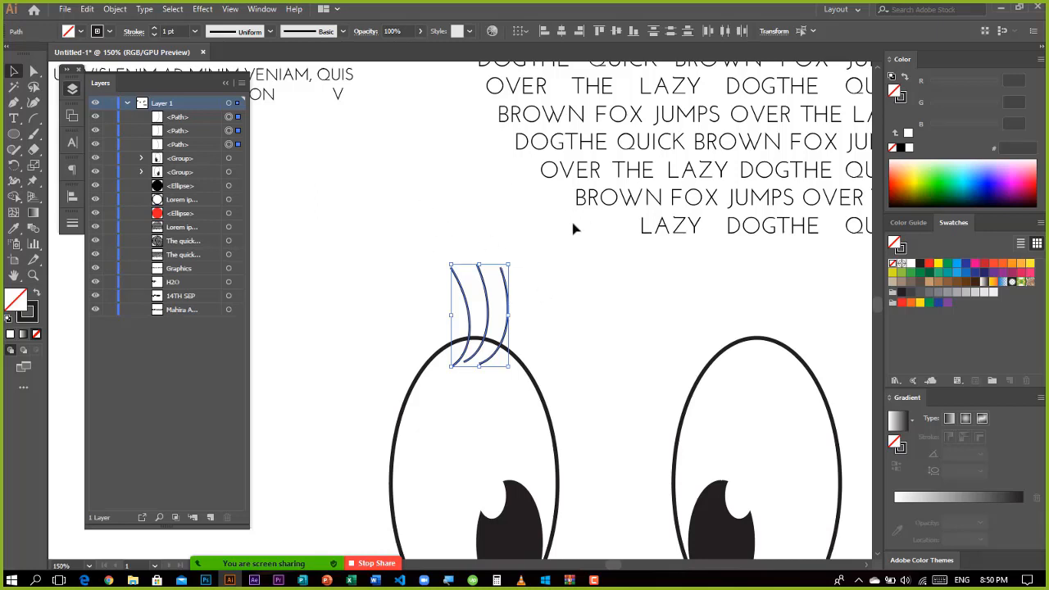
- Move the three eyelash paths below both eye groups in the layer stacking order
left_click(183, 119)
left_click(182, 145, "shift")
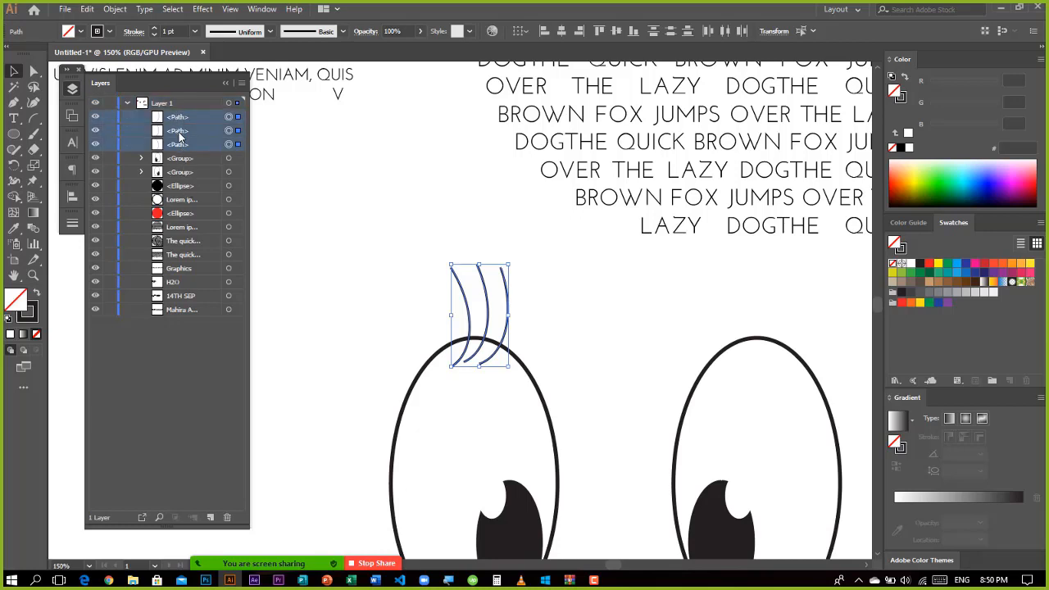
left_click_drag(180, 146, 182, 183)
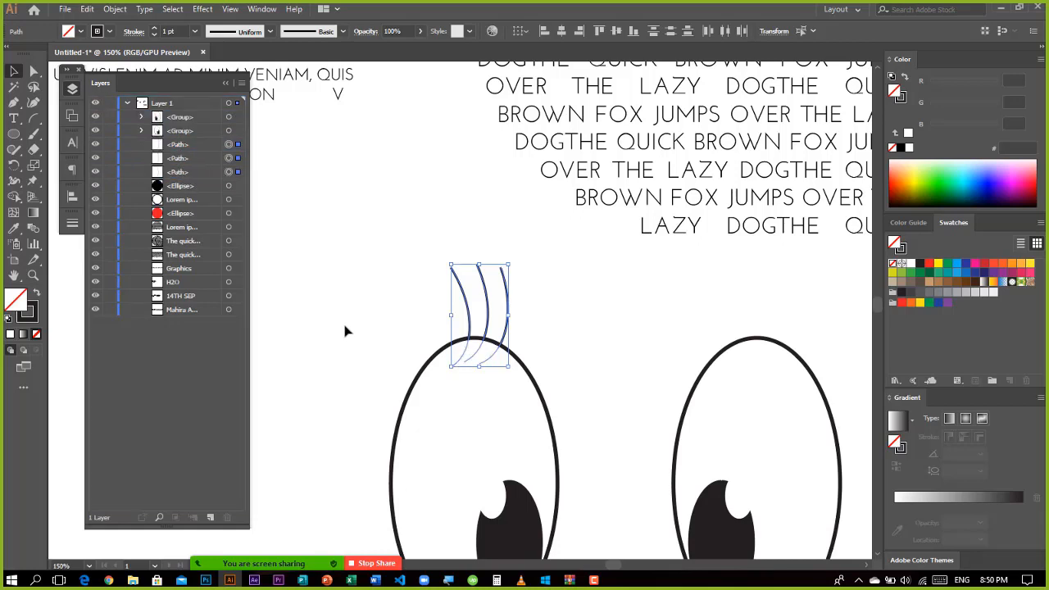
left_click(550, 348)
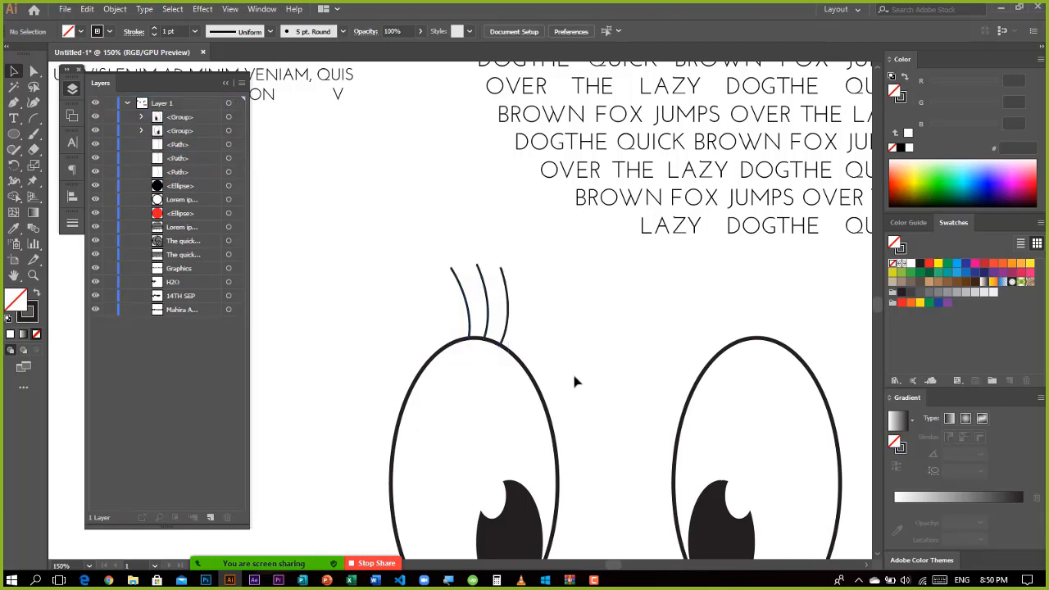
left_click(540, 340)
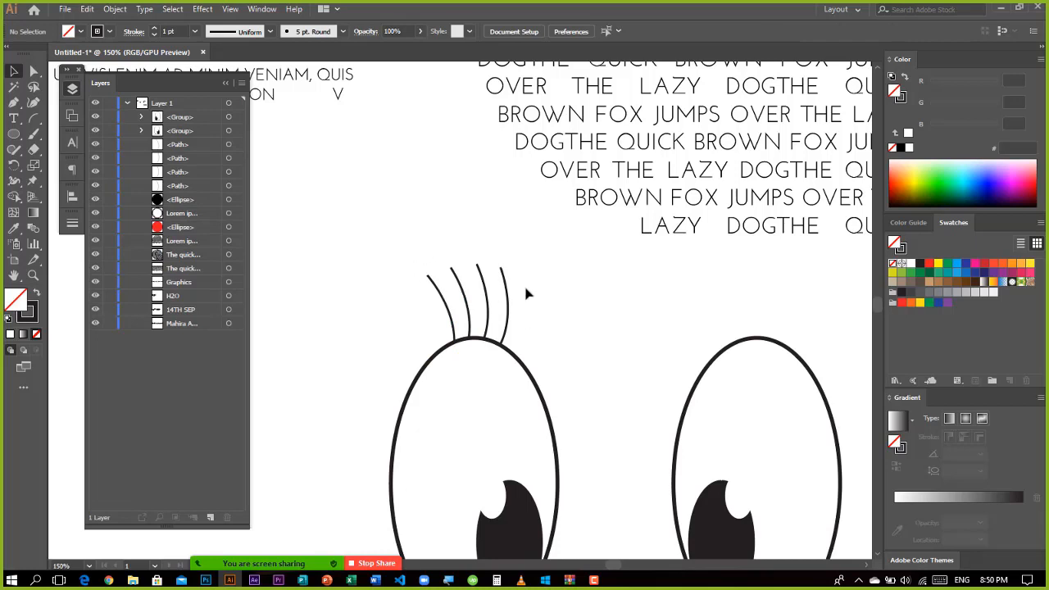
mouse_move(420, 260)
left_mouse_down()
mouse_move(544, 305)
mouse_move(514, 297)
left_mouse_up()
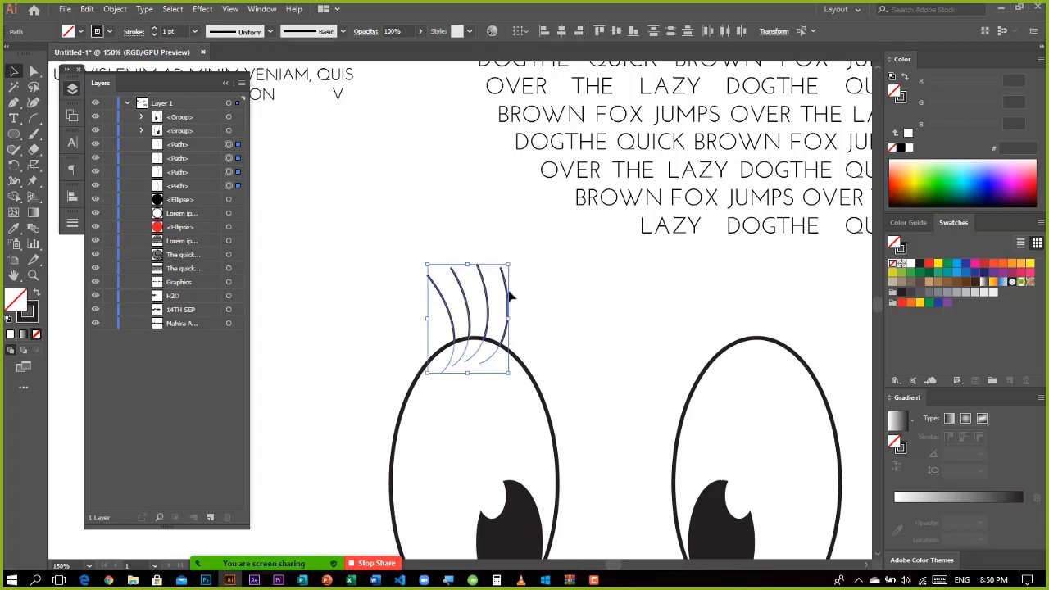
right_click(509, 291)
mouse_move(551, 485)
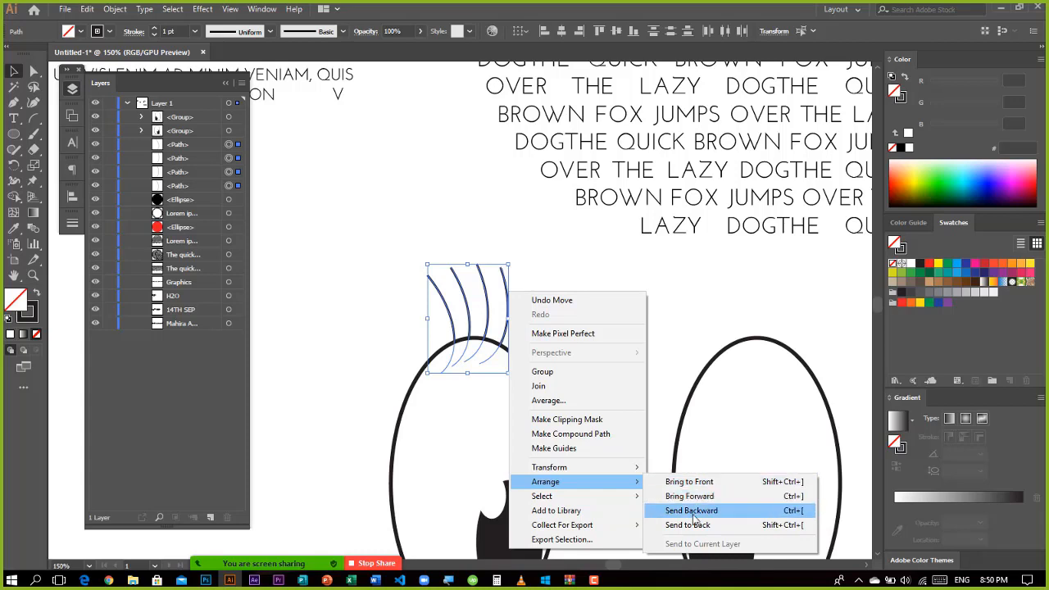
left_click(691, 340)
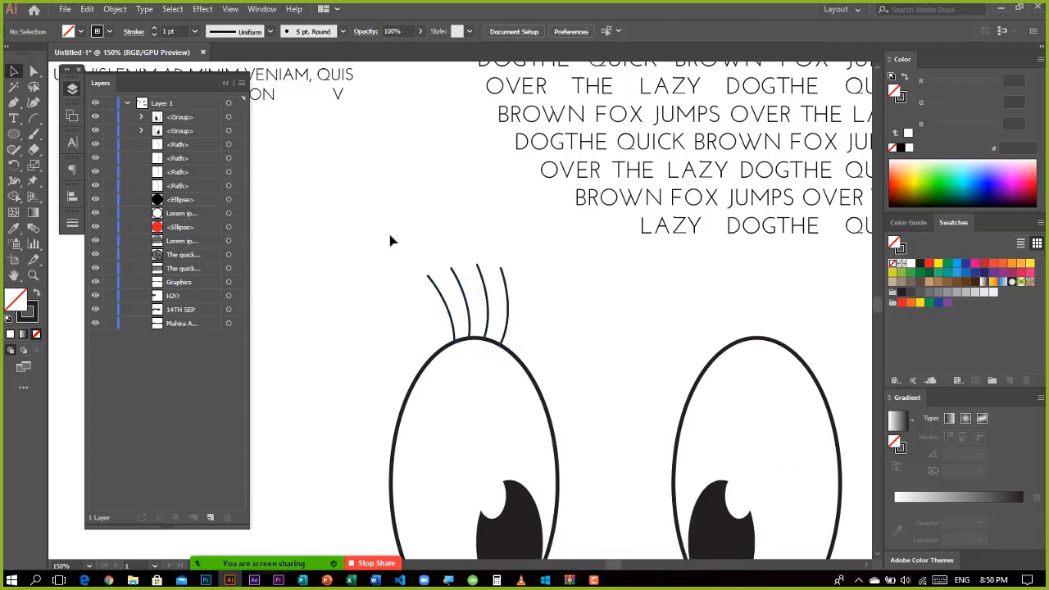
- Apply Width Profile 1 to the strokes of all four eyelashes above the left eye
left_click_drag(390, 240, 521, 299)
left_click(243, 33)
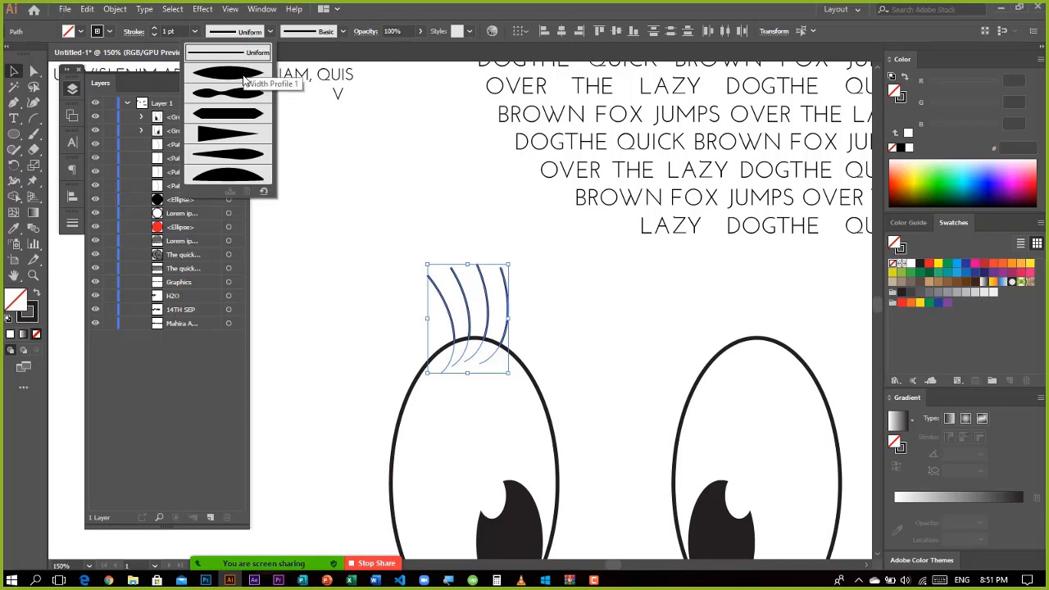
left_click(234, 77)
left_click(340, 242)
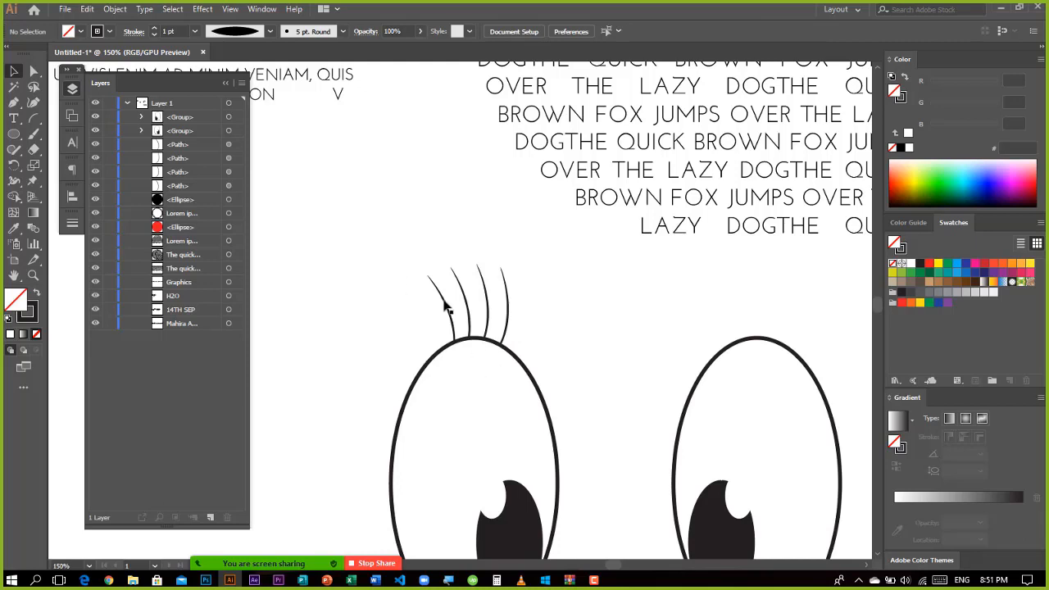
left_click_drag(420, 279, 573, 318)
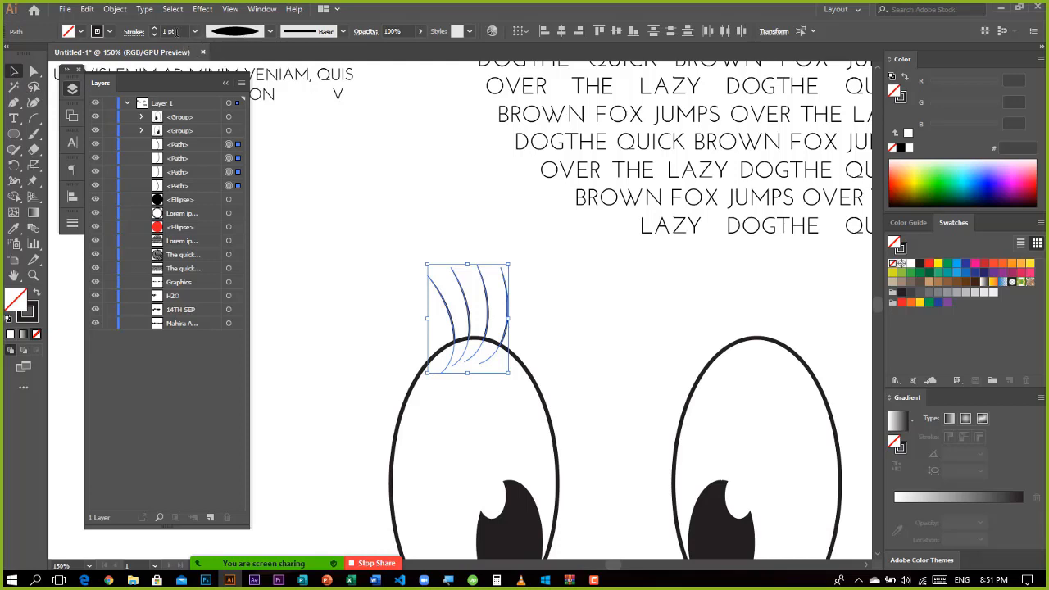
left_click(239, 37)
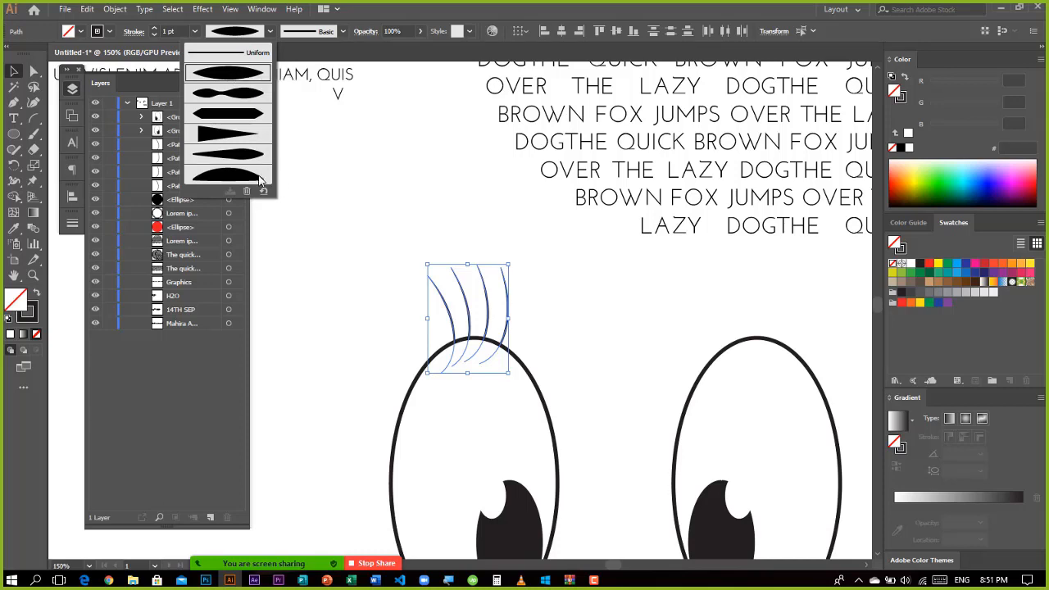
left_click(309, 325)
left_click(353, 304)
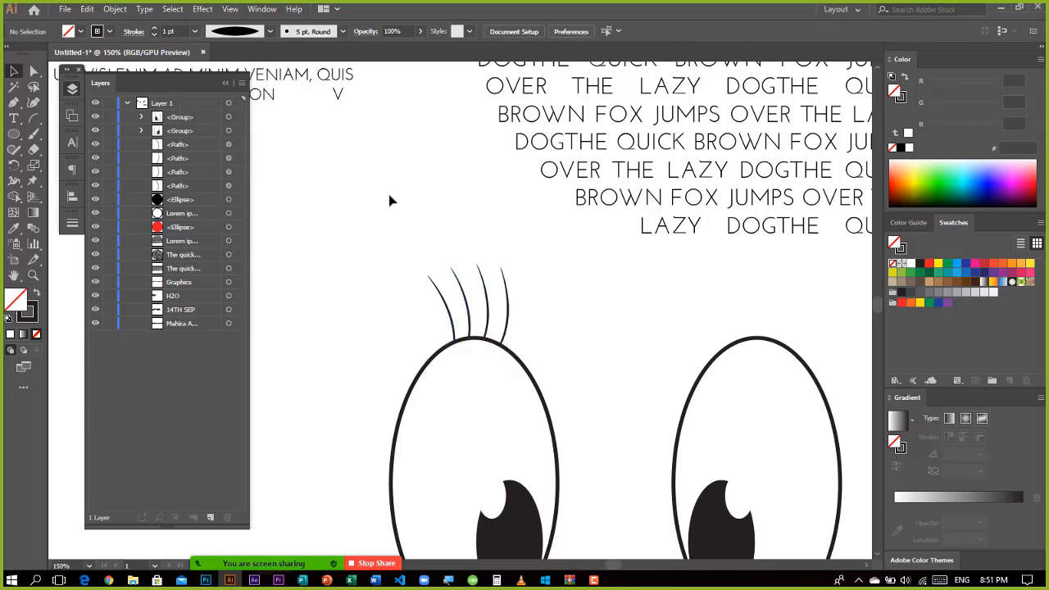
- Add a fifth eyelash by copying the leftmost one farther down the left eye's outer edge and rotating it counter-clockwise
left_click(226, 84)
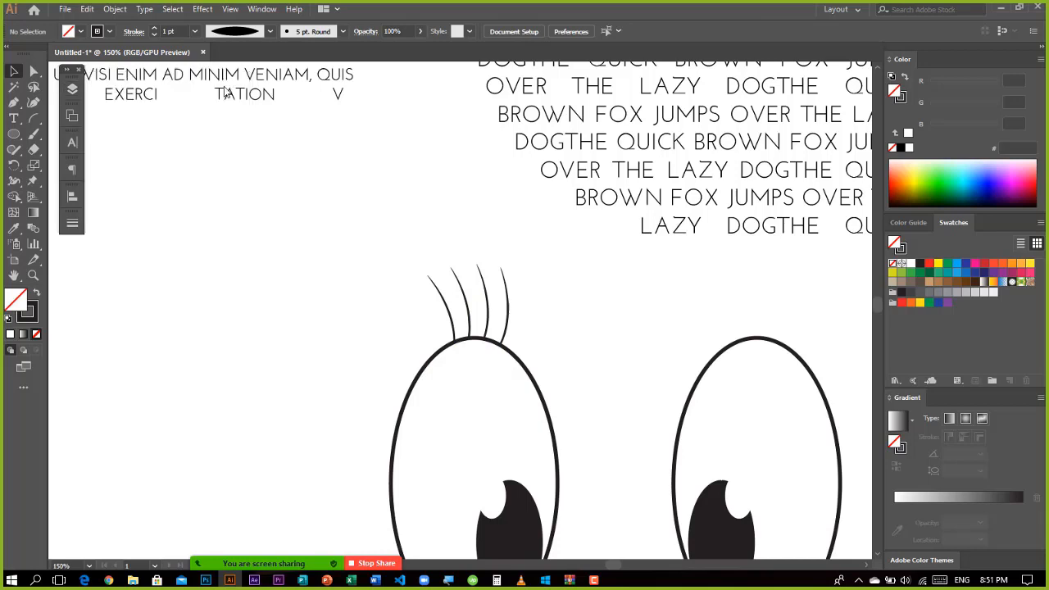
left_click(443, 303)
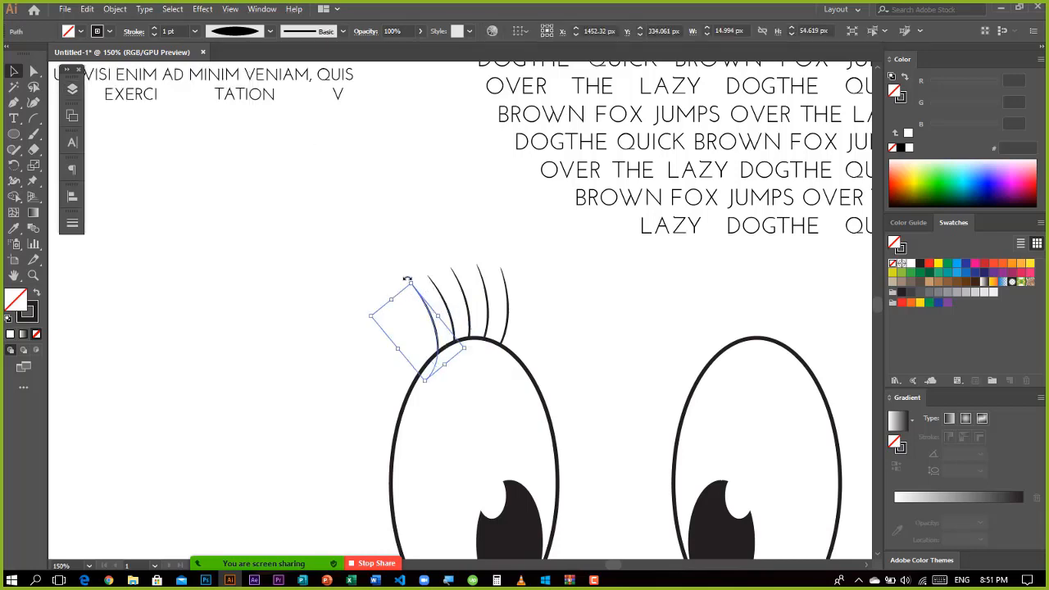
left_click_drag(409, 280, 405, 284)
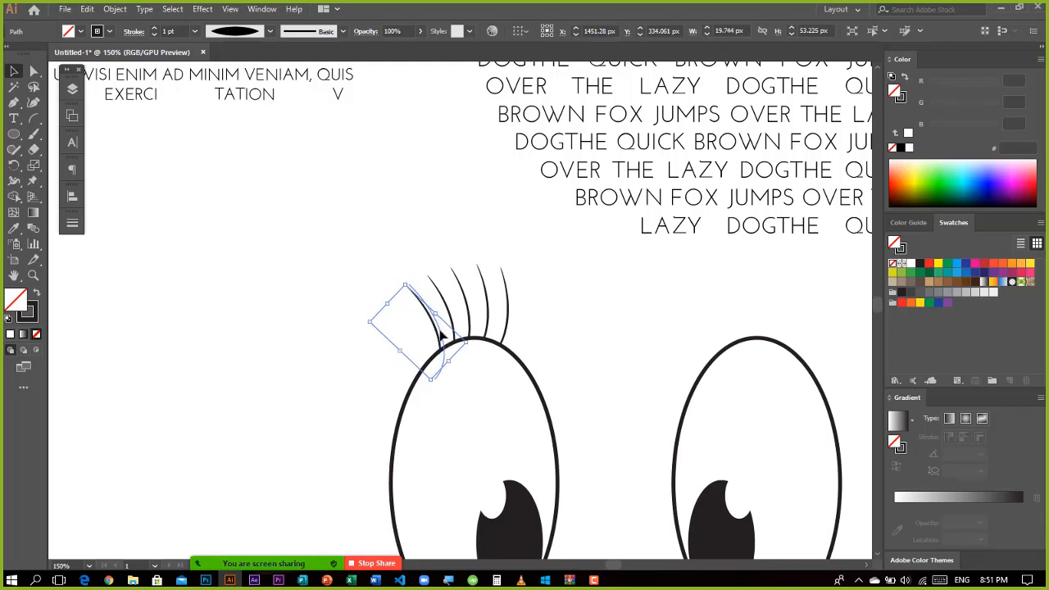
- Copy the left eye's five eyelashes across to the matching position on top of the right eye
left_click_drag(438, 329, 672, 307)
left_click(422, 271)
key("ctrl+minus")
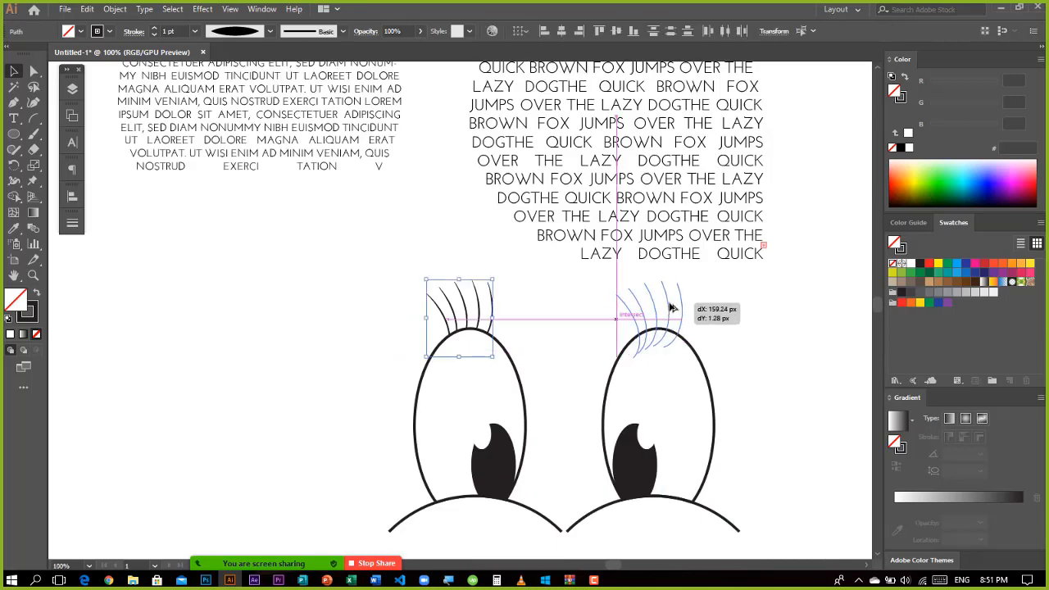
left_click_drag(672, 307, 667, 301)
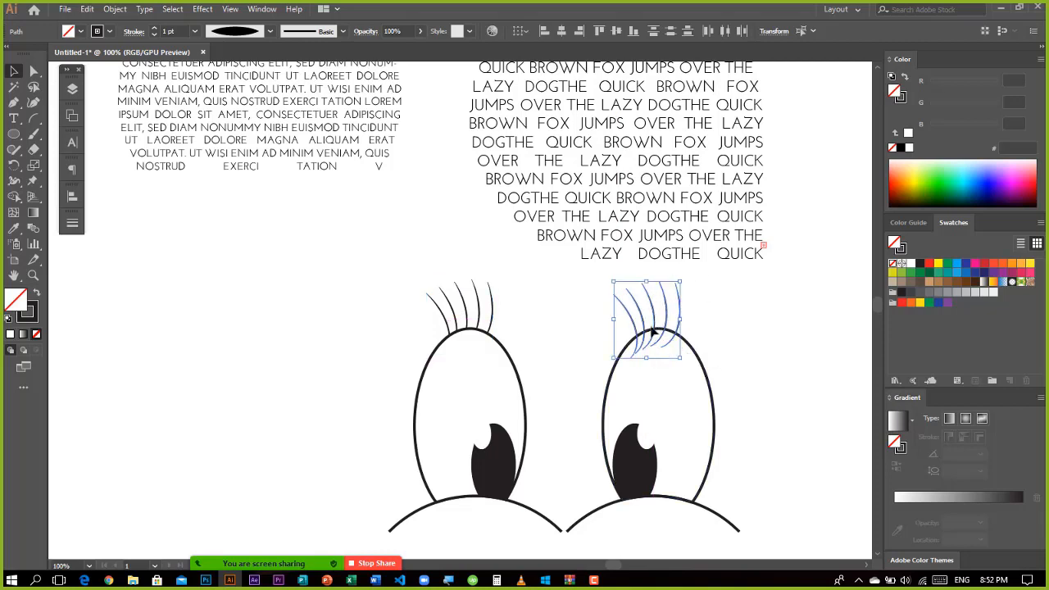
- Send the right eye's copied eyelashes one level backward in the stacking order
right_click(680, 319)
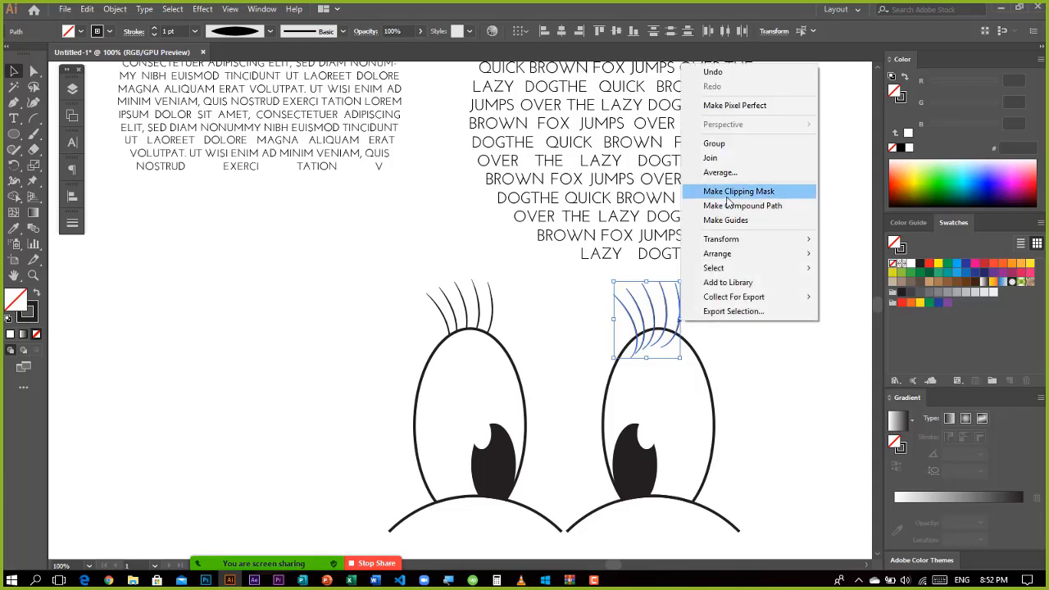
mouse_move(742, 253)
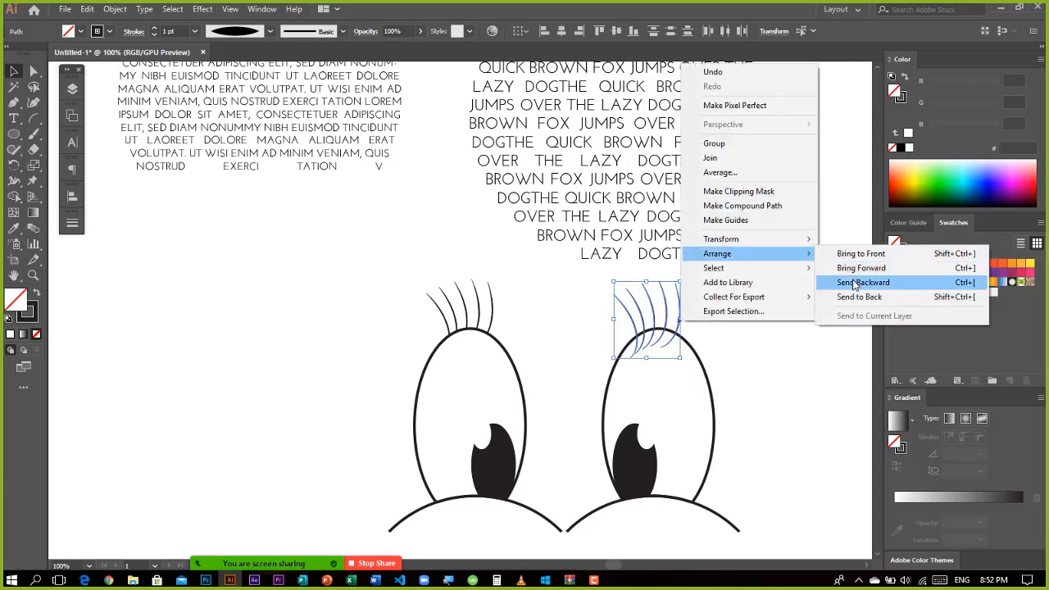
left_click(853, 284)
left_click(790, 354)
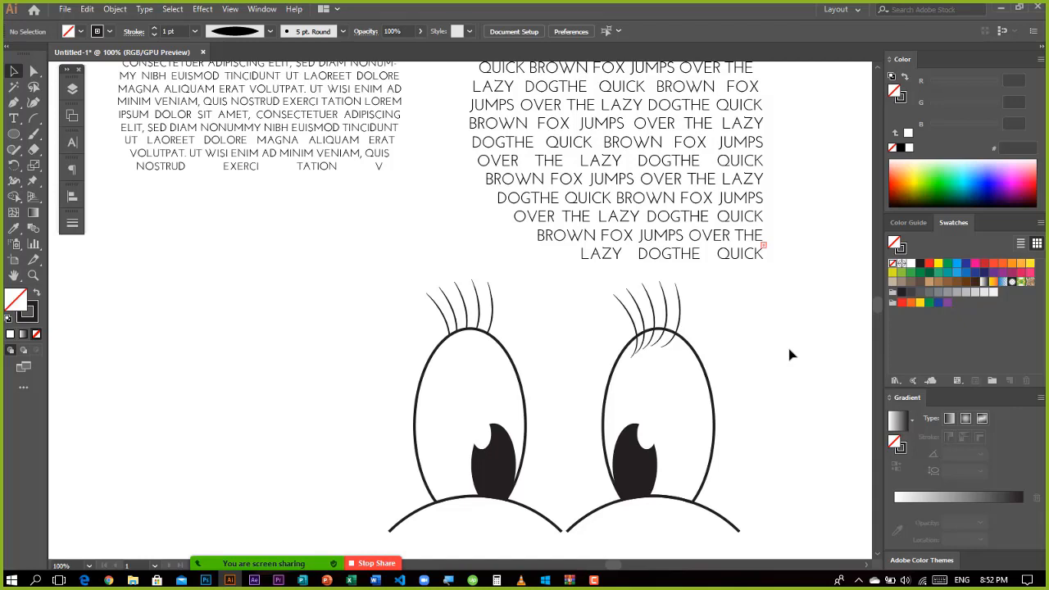
- Try to send the right eye's eyelashes to the very back of the stacking order
left_click_drag(613, 295, 727, 304)
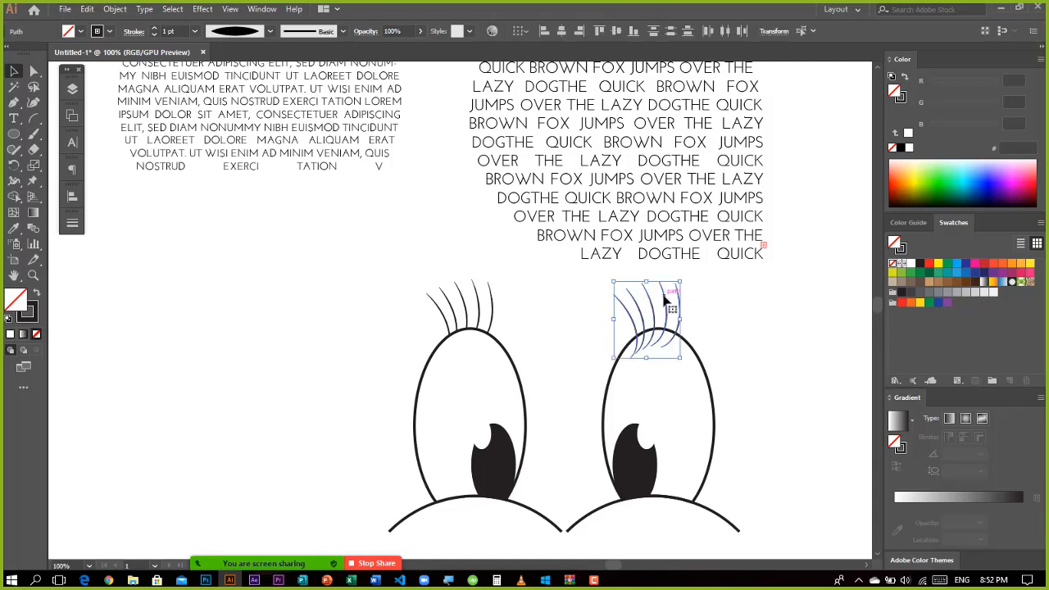
right_click(666, 302)
mouse_move(779, 486)
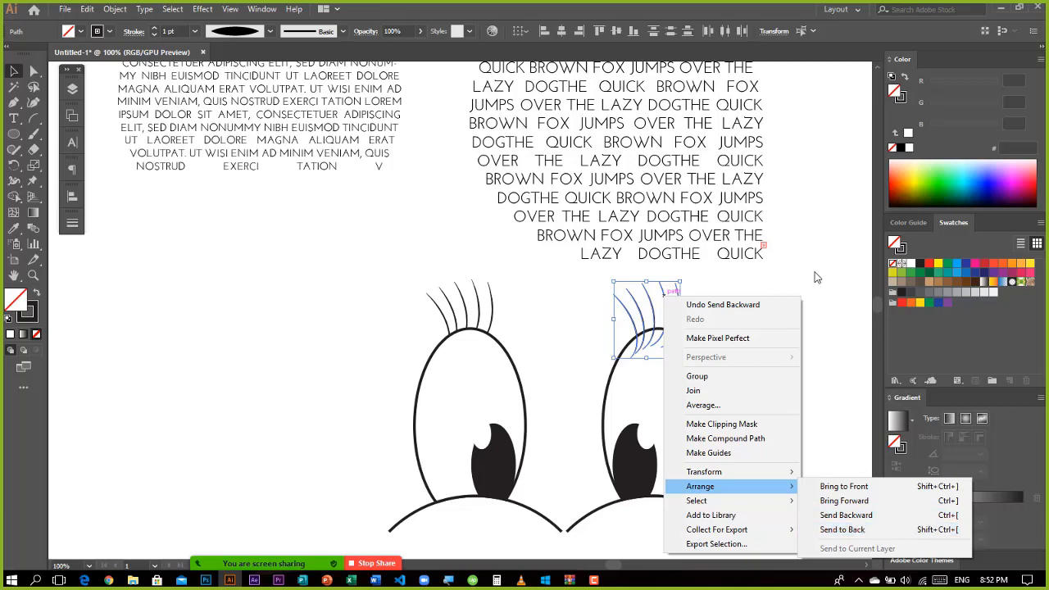
left_click(858, 533)
left_click(433, 234)
- Show the layer stack and send the right eye's five eyelashes one level backward
left_click(73, 90)
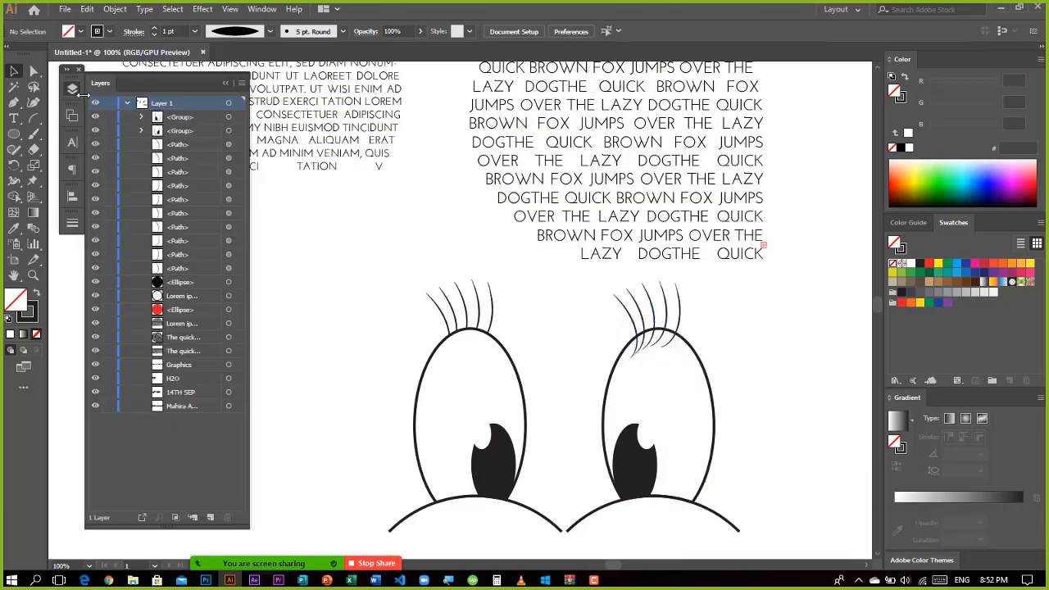
left_click(668, 320)
right_click(683, 314)
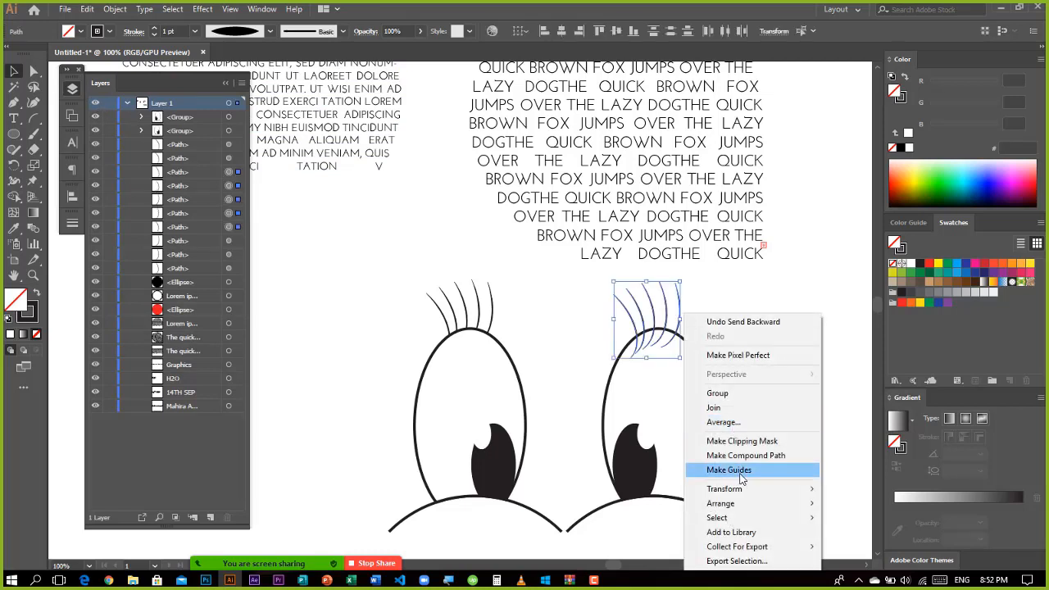
mouse_move(743, 490)
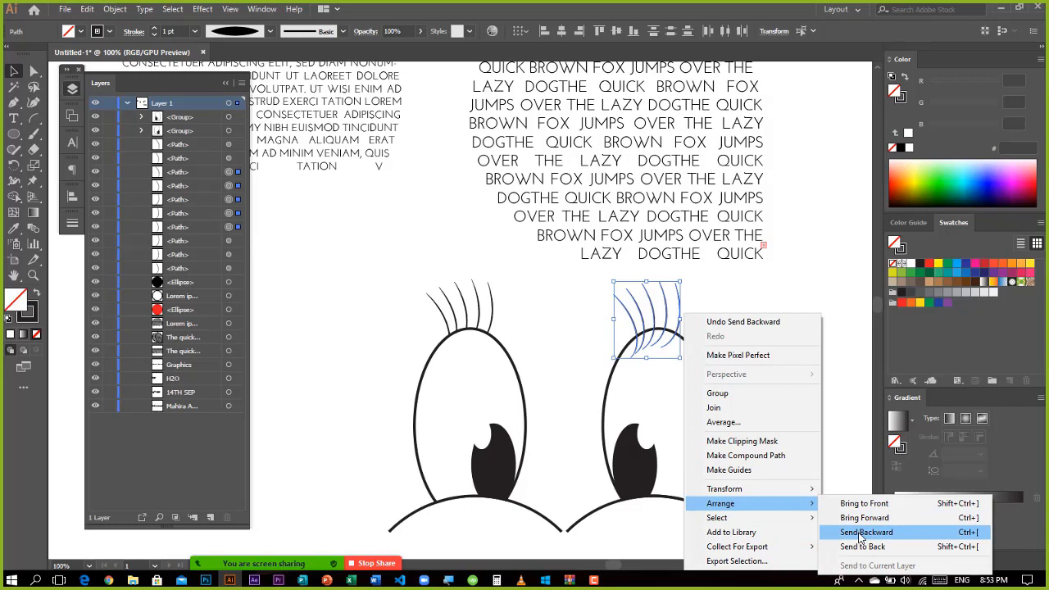
left_click(860, 534)
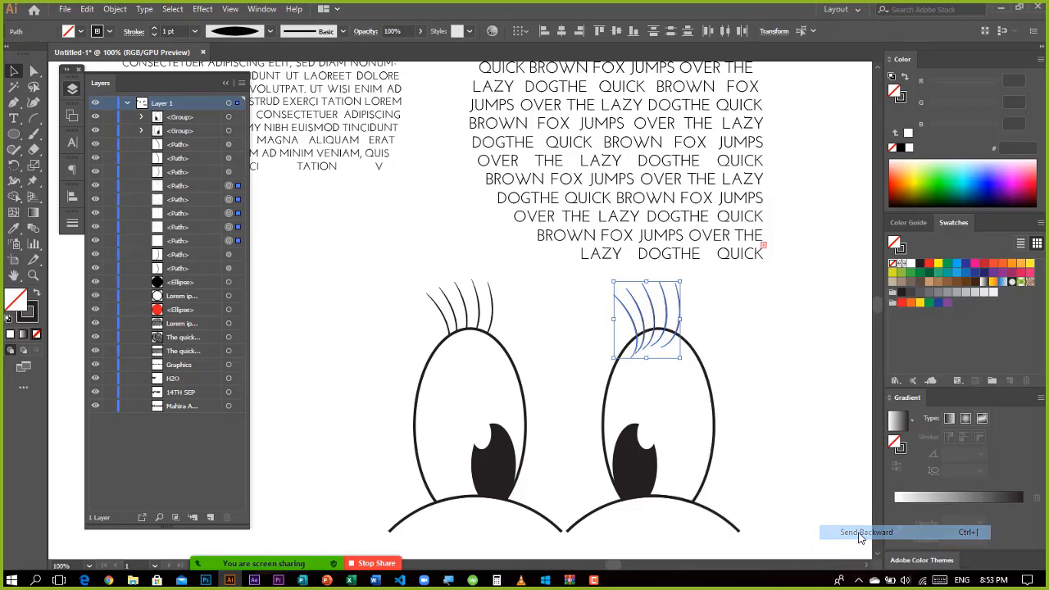
- Send the right eye's five eyelashes to the very back of the layer's stacking order
left_click(811, 396)
left_click_drag(599, 292, 696, 308)
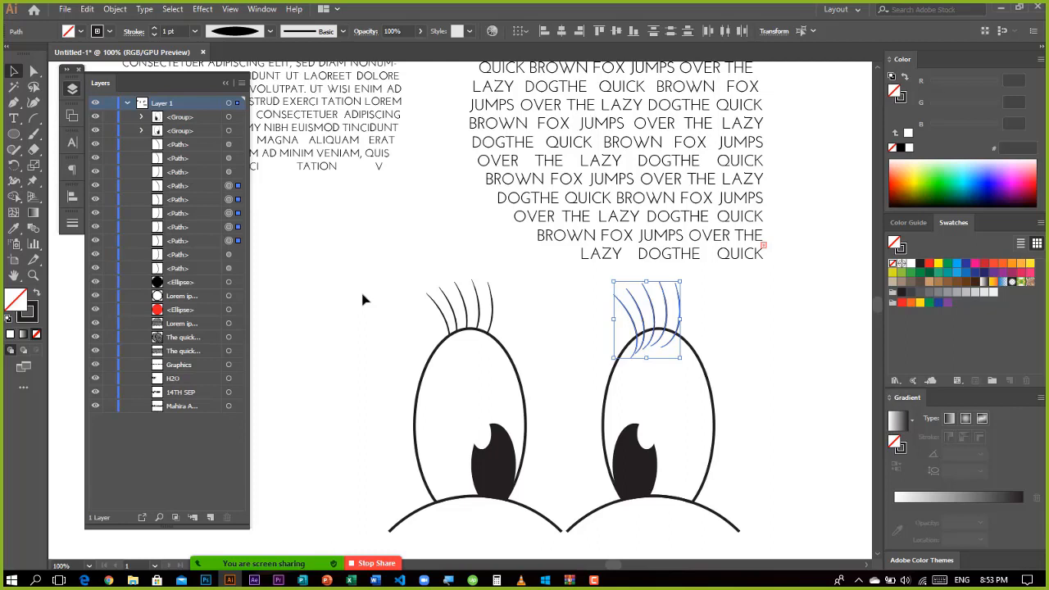
right_click(667, 319)
mouse_move(717, 254)
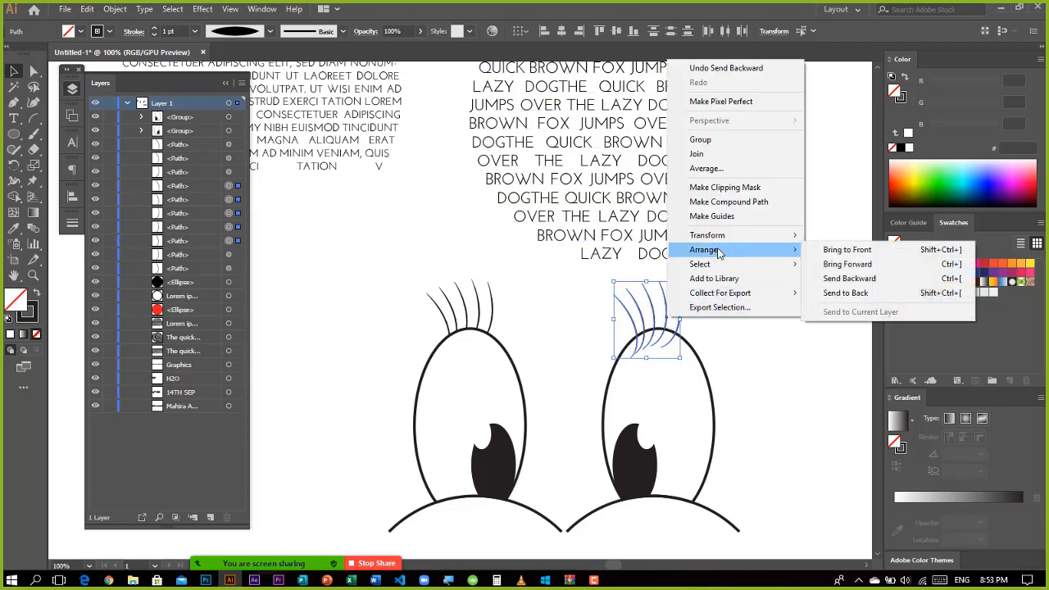
left_click(849, 300)
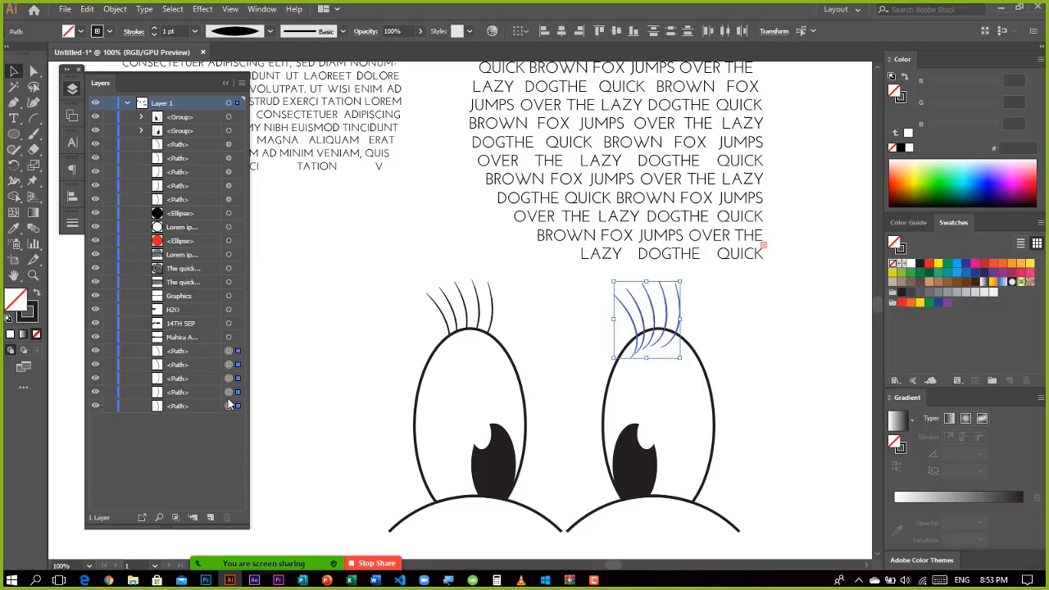
left_click(703, 307)
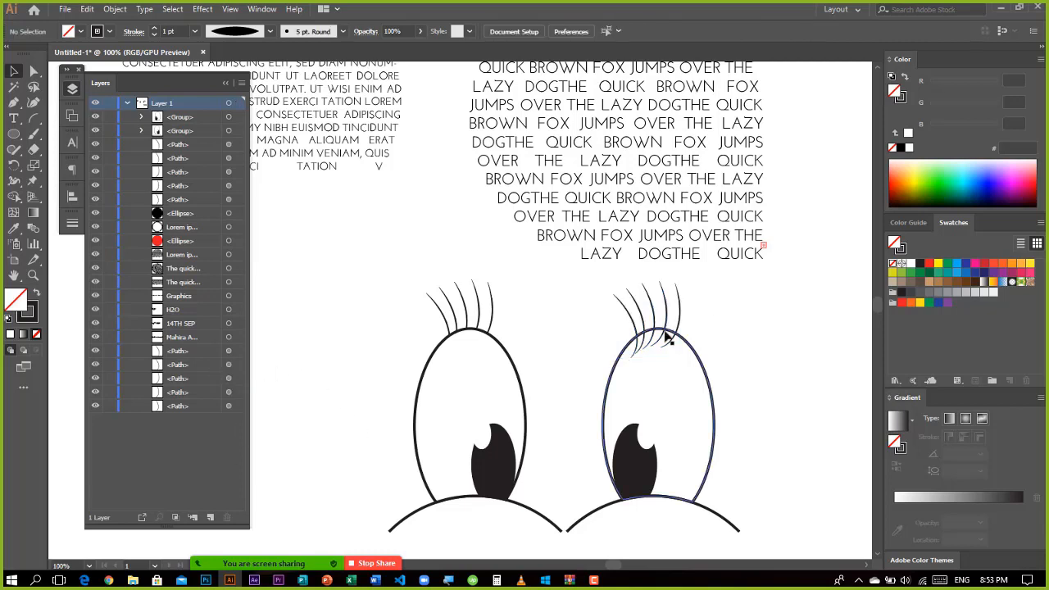
- Isolate the right eye's group, fill its outer eye outline with white, and return to the full artwork
left_click(693, 356)
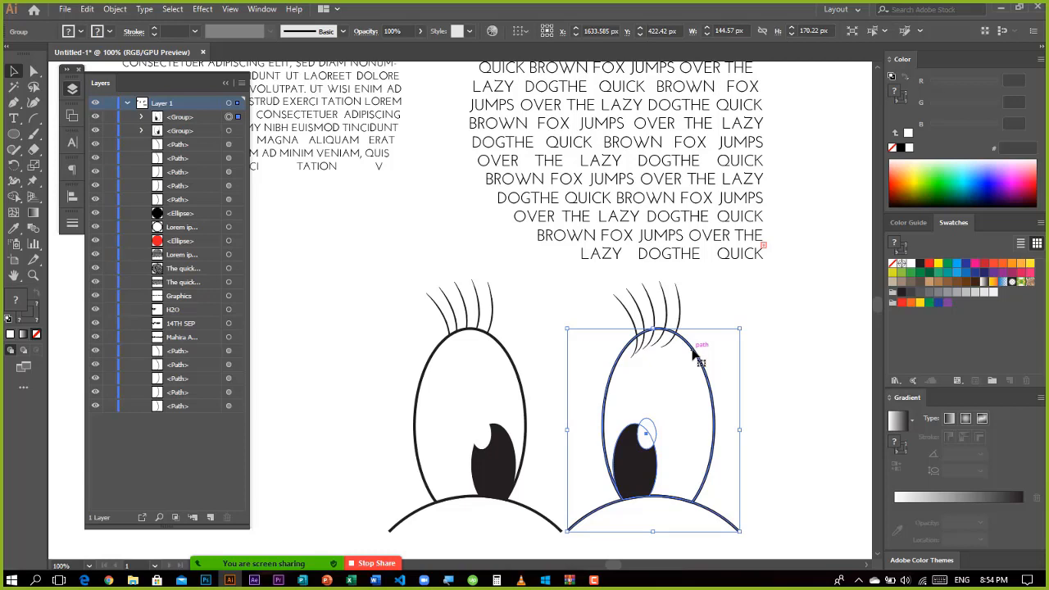
double_click(693, 354)
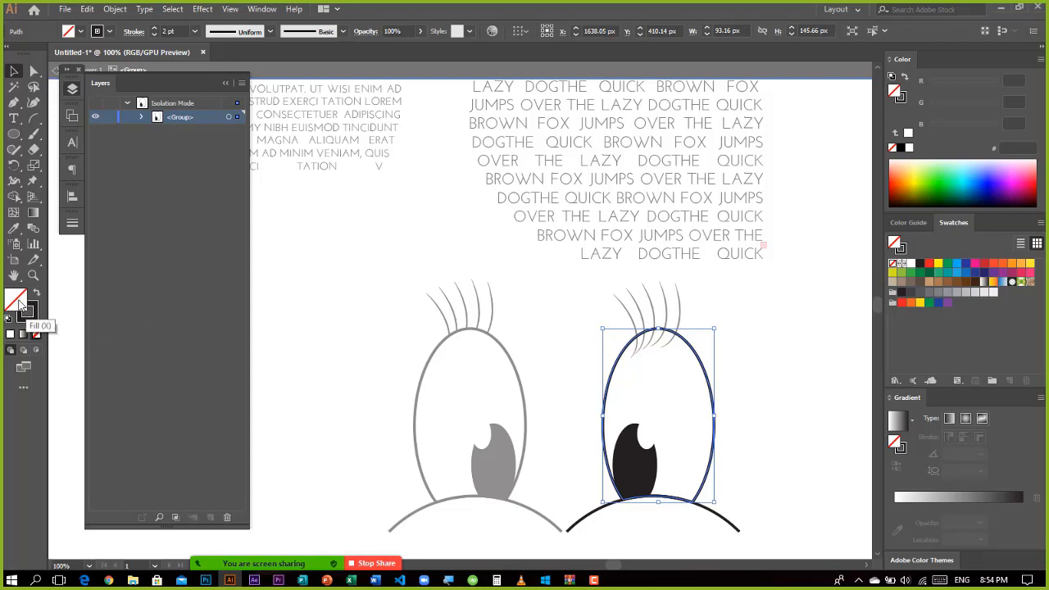
left_click(10, 334)
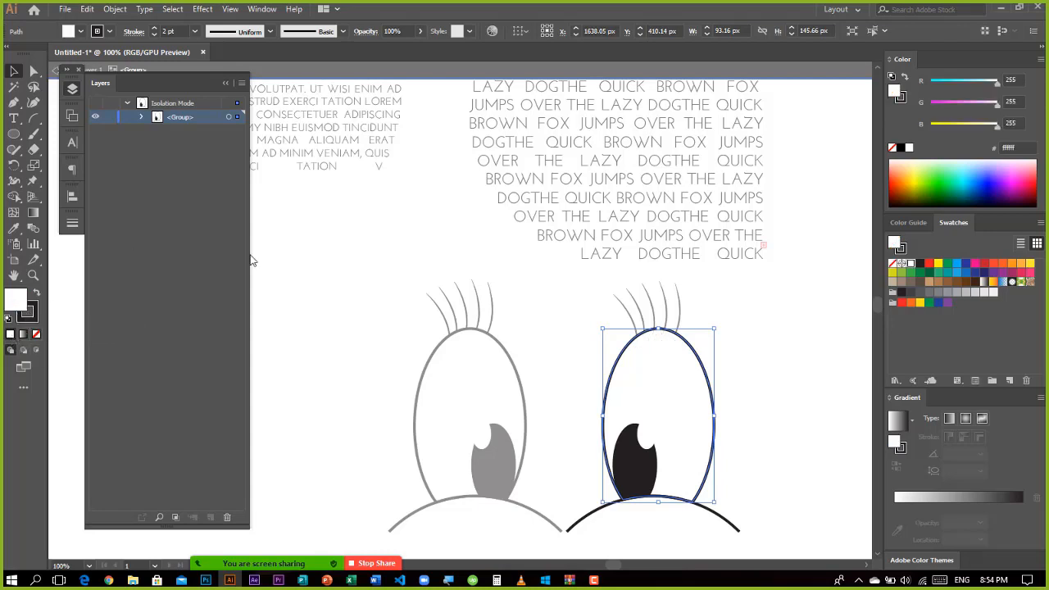
double_click(283, 420)
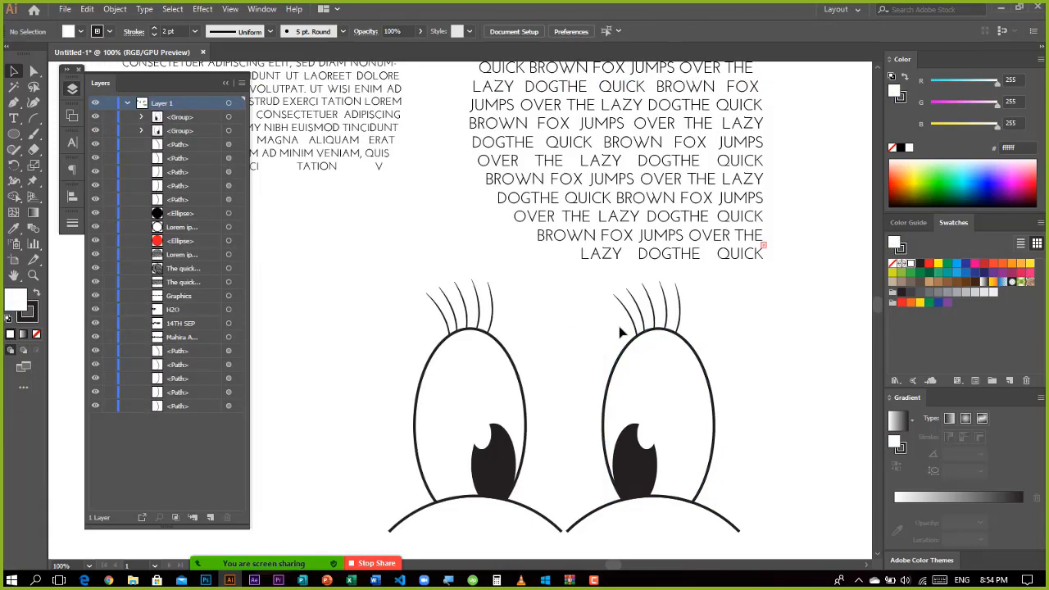
- Group the right eye's eyelashes and reflect them horizontally, fitting them onto the top of the eye
left_click_drag(608, 304, 698, 302)
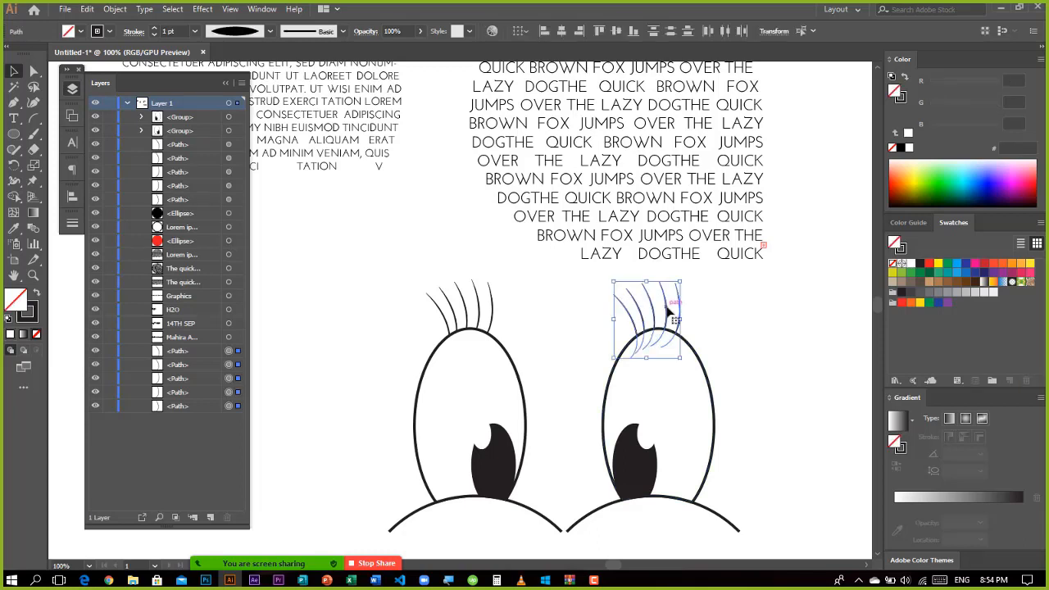
key("ctrl+g")
right_click(668, 309)
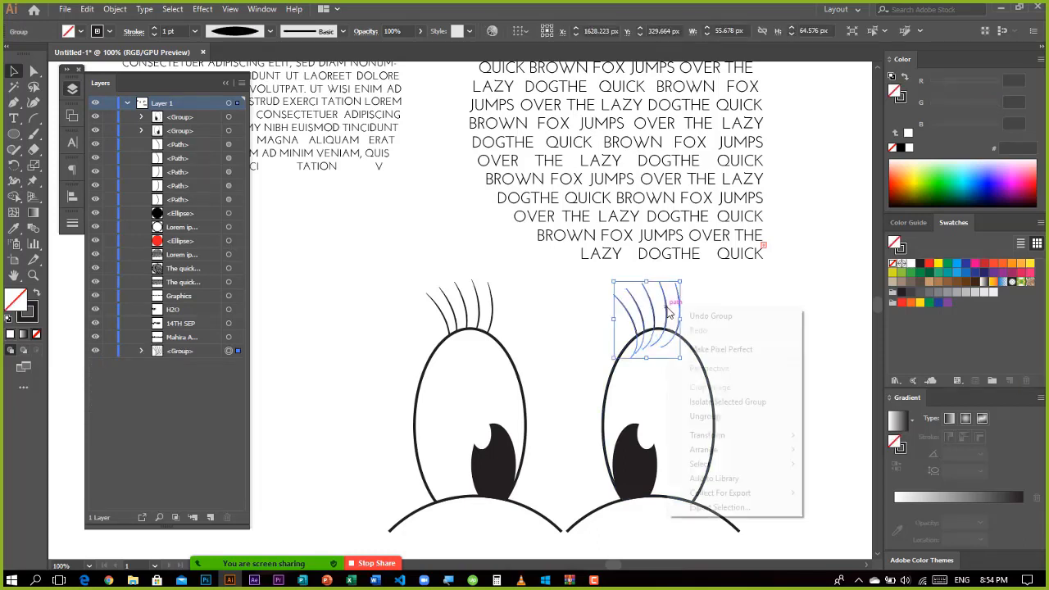
mouse_move(744, 434)
left_click(826, 483)
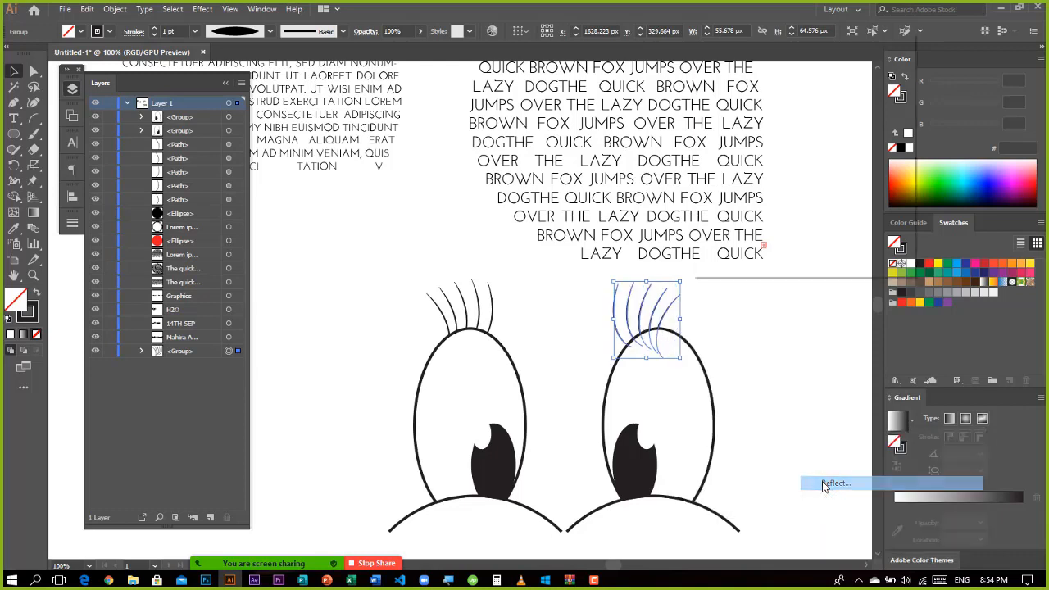
left_click(816, 244)
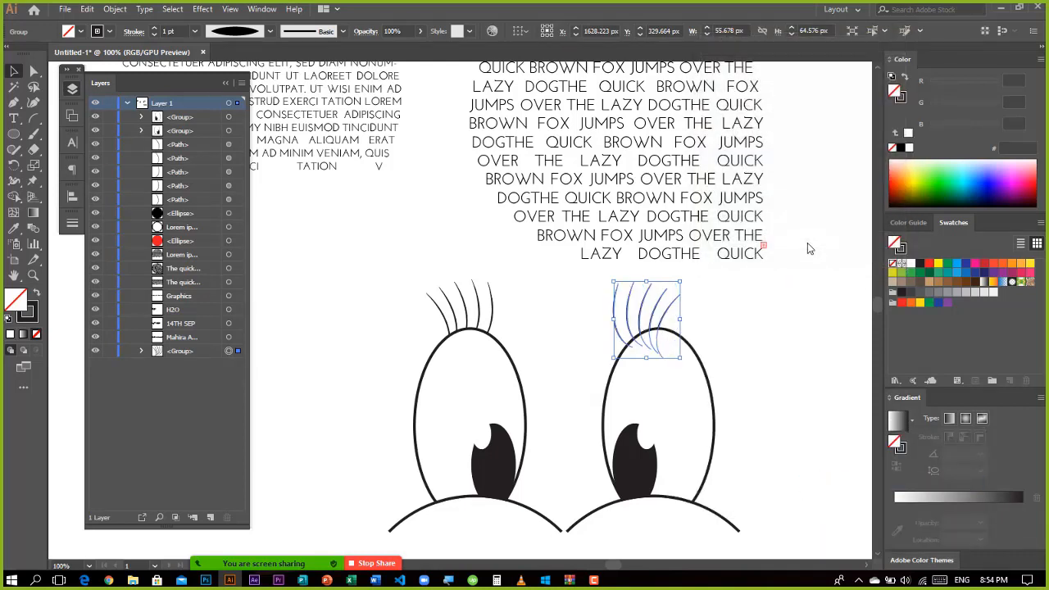
left_click_drag(673, 314, 687, 314)
left_click(749, 326)
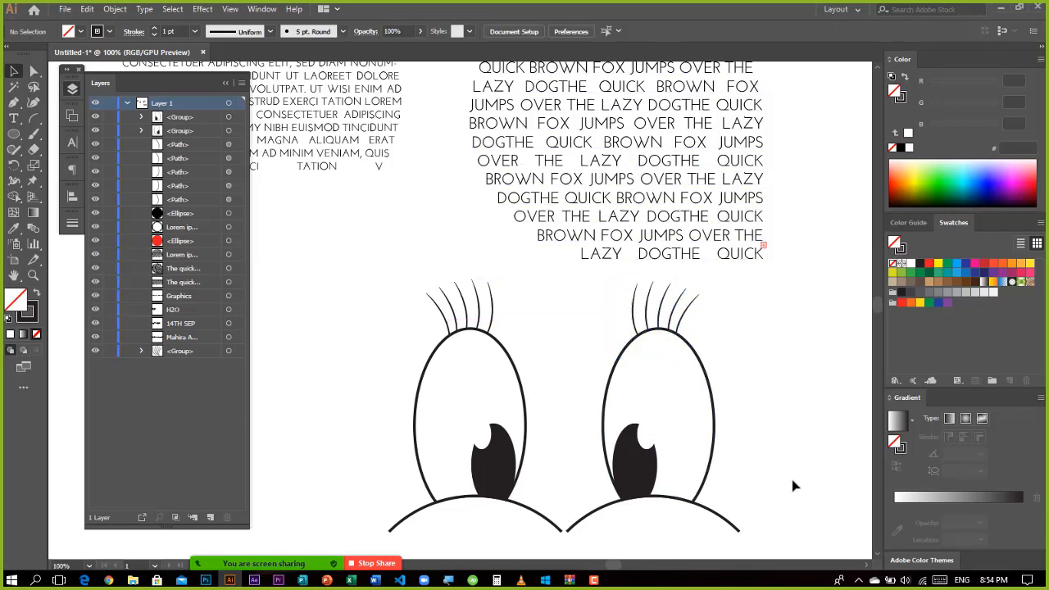
- Move both eyes with their eyelashes to the blank area right of the quick brown fox text
key("ctrl+minus")
key("ctrl+minus")
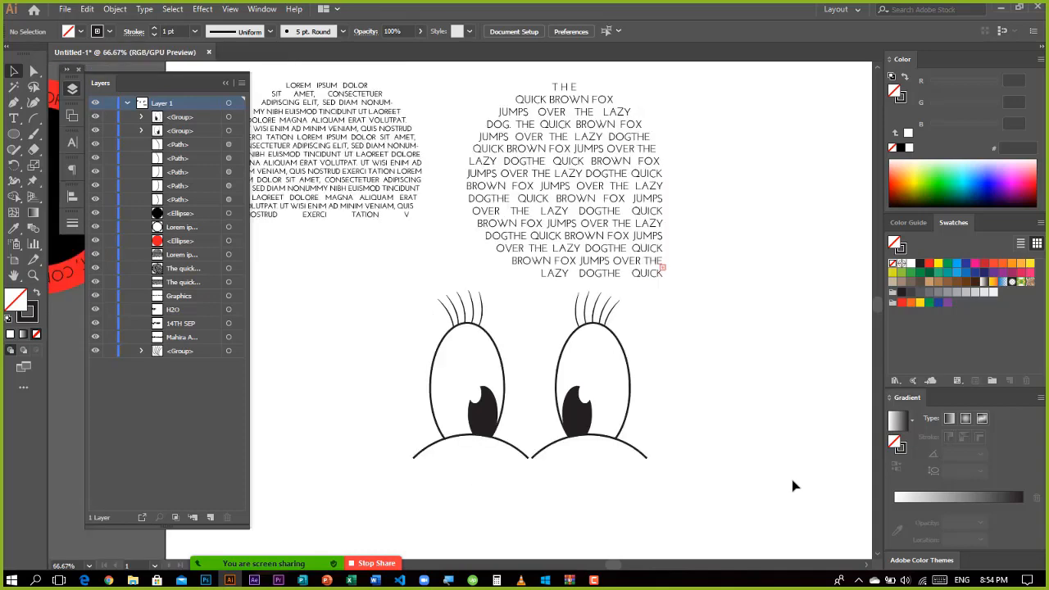
left_click_drag(402, 300, 659, 458)
left_click_drag(542, 403, 781, 258)
left_click(755, 384)
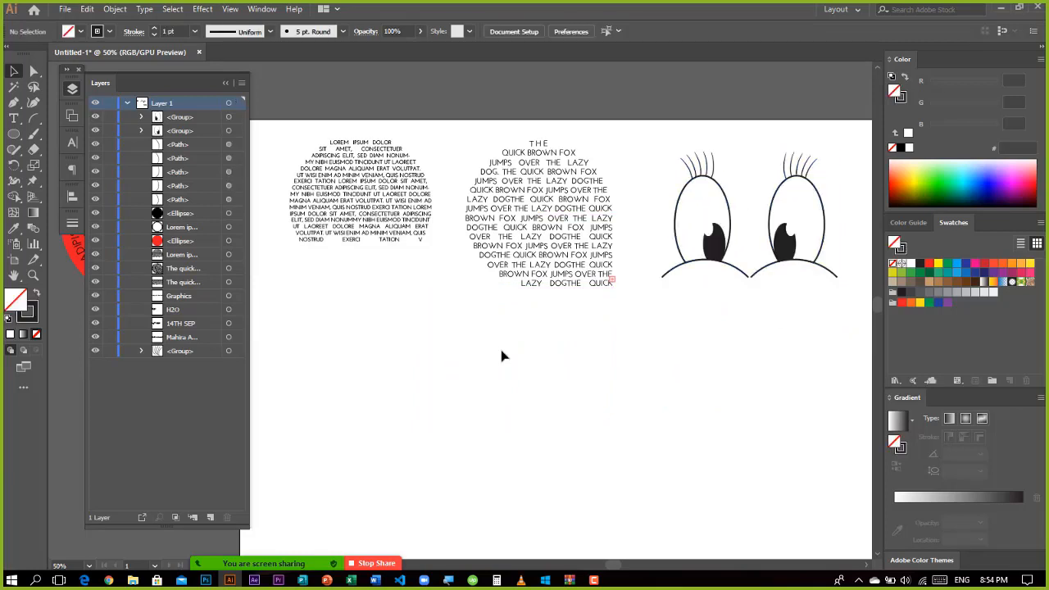
right_click(381, 321)
left_click(343, 377)
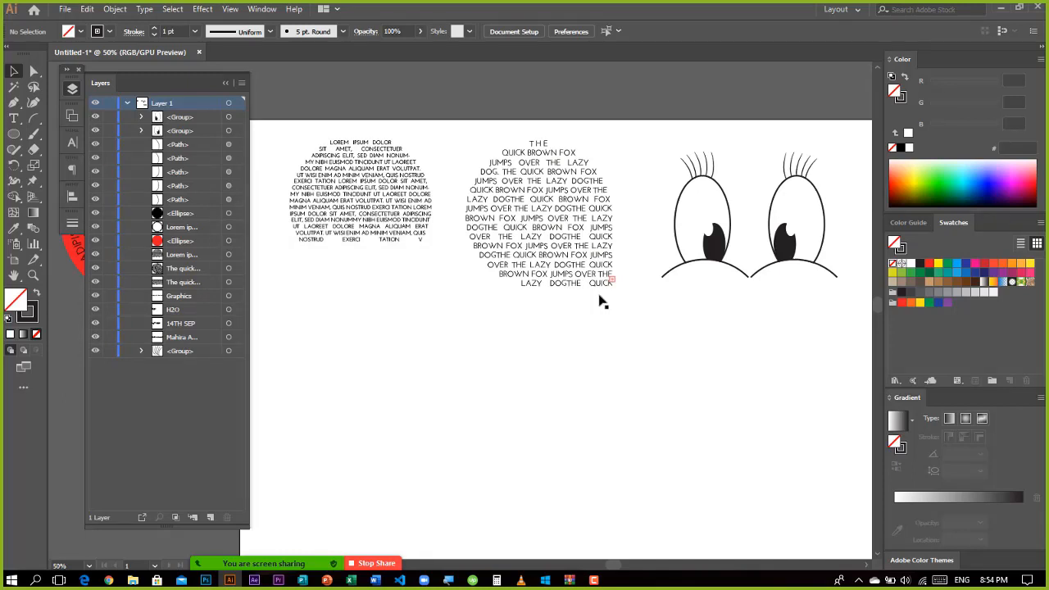
left_click(708, 228)
right_click(717, 254)
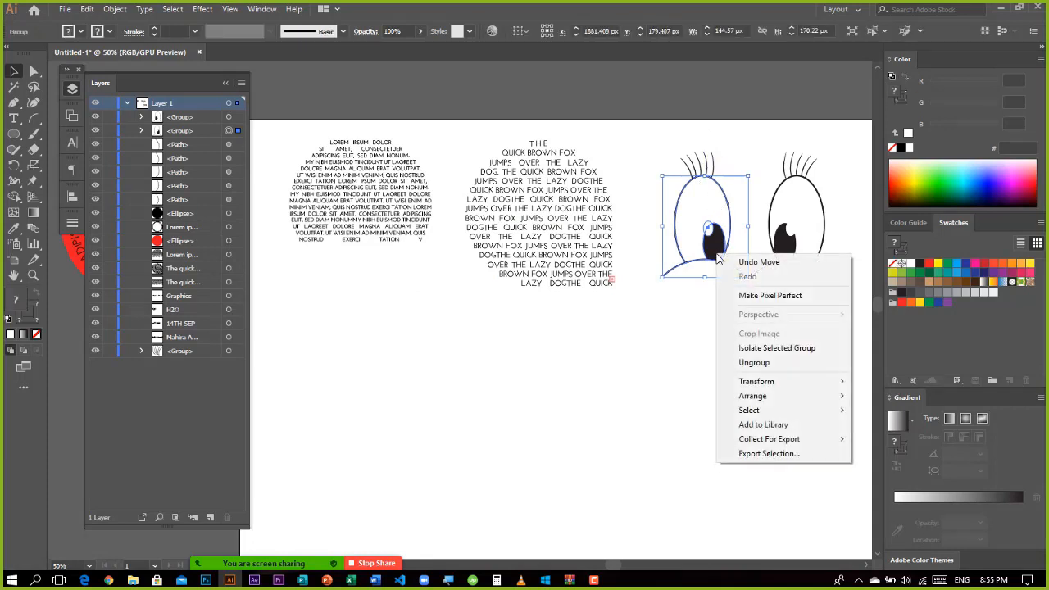
left_click(359, 421)
left_click(359, 421)
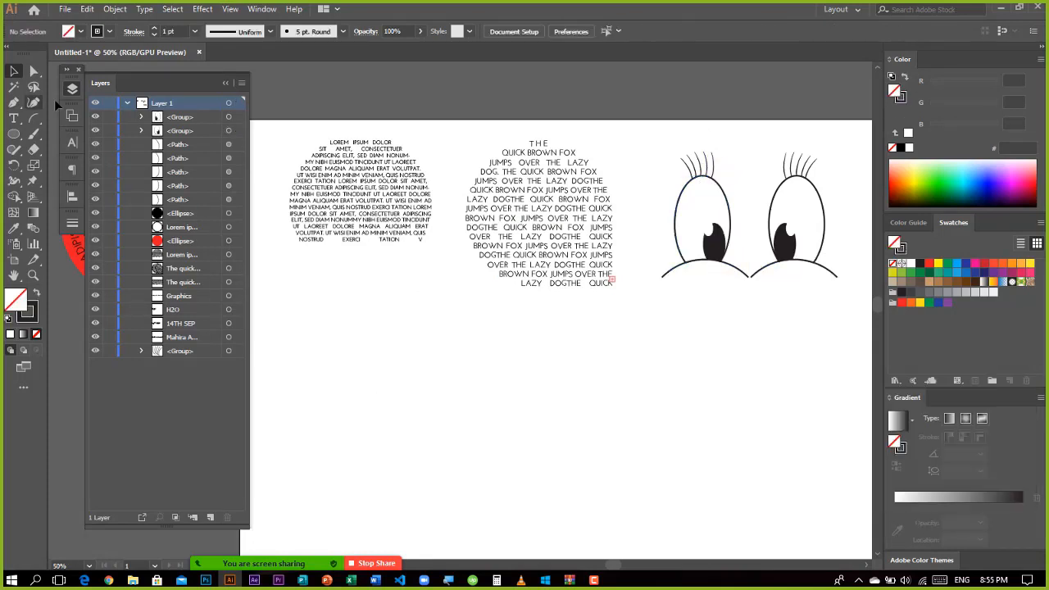
- Draw an arc about 175 px wide and 175 px high in the blank area below the two text shapes
left_click(34, 119)
mouse_move(355, 320)
left_mouse_down()
mouse_move(468, 412)
mouse_move(465, 426)
left_mouse_up()
key("v")
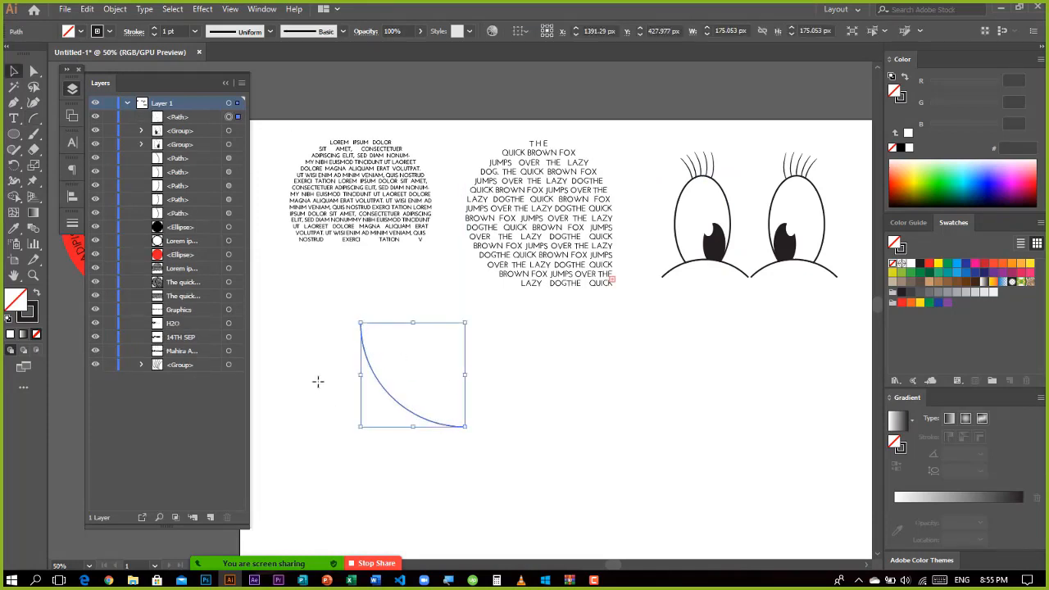
left_click(455, 461)
- Preview rotating the new arc by 223° about its centre, and discard the rotation
left_click_drag(358, 369, 463, 418)
right_click(375, 387)
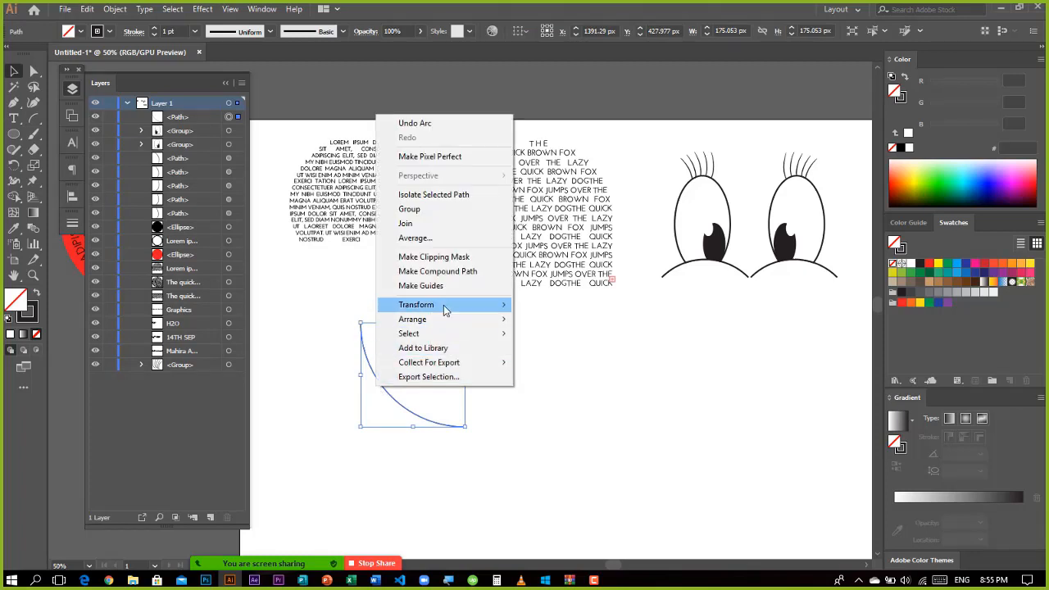
mouse_move(446, 305)
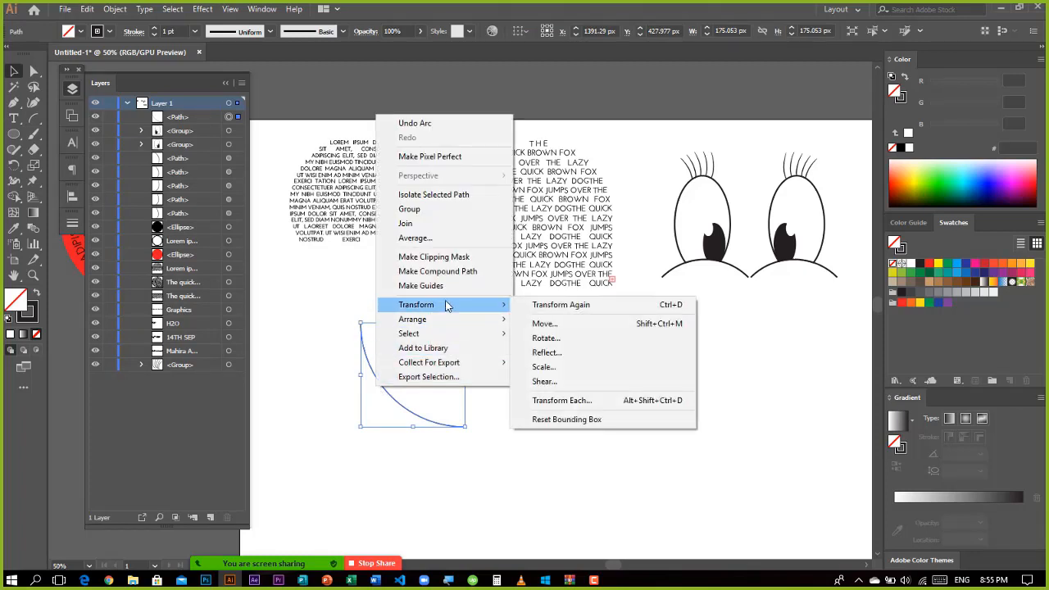
left_click(542, 338)
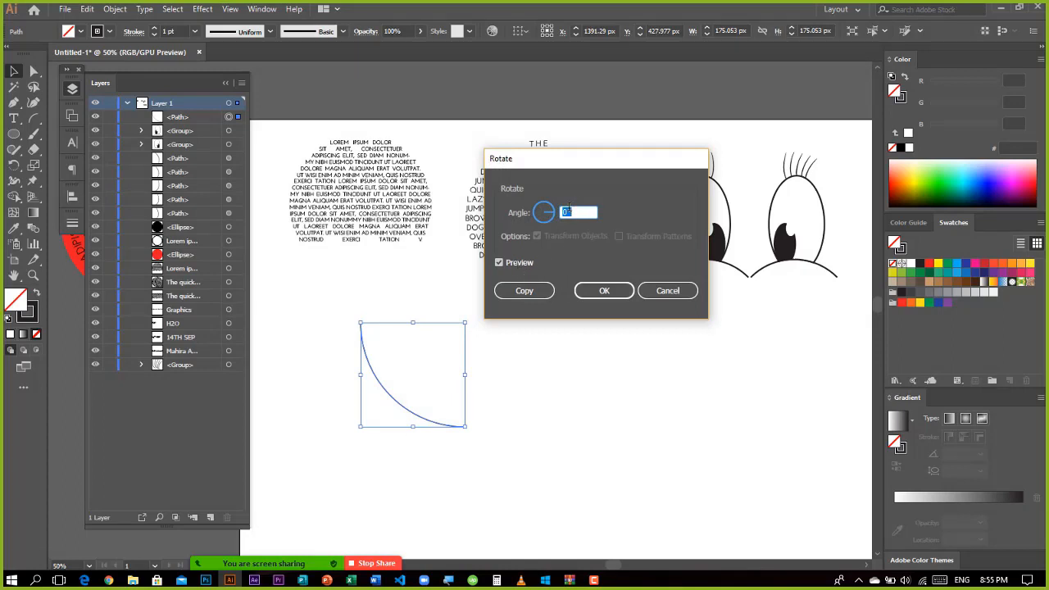
key("Up")
key("Up")
key("Up")
key("Up")
key("Up")
key("Up")
key("Up")
key("Up")
key("Up")
key("Up")
key("Up")
key("Up")
key("Up")
key("Up")
key("Up")
key("Up")
key("Up")
key("Up")
key("Up")
key("Up")
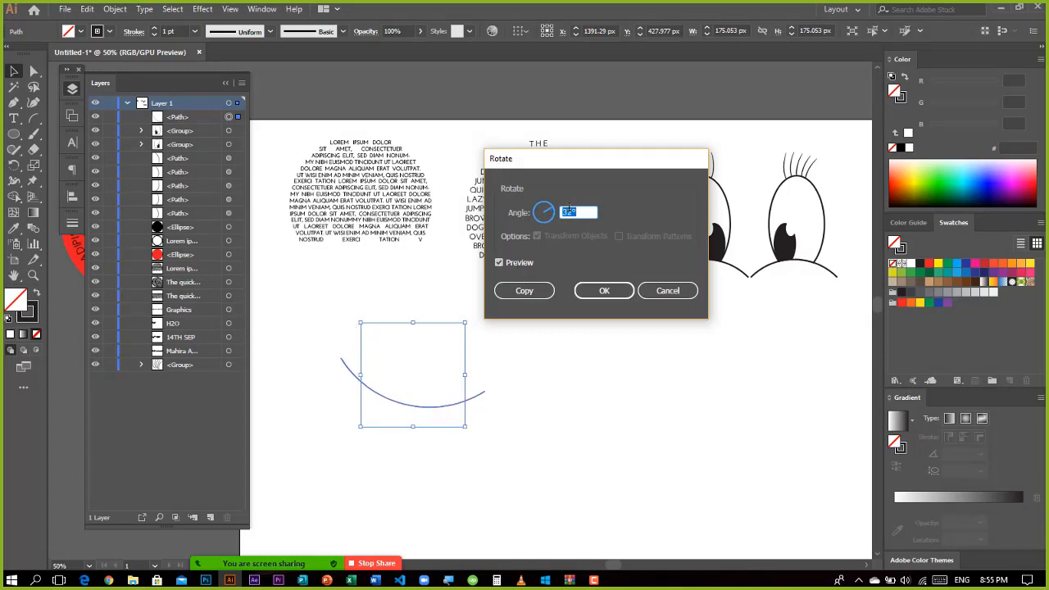
key("Up")
key("Up")
key("Up")
key("Up")
key("Up")
key("Up")
key("Up")
key("Up")
key("Up")
key("Up")
key("Up")
key("Up")
key("Up")
key("Up")
key("Up")
key("Up")
key("Up")
key("Up")
key("Up")
key("Up")
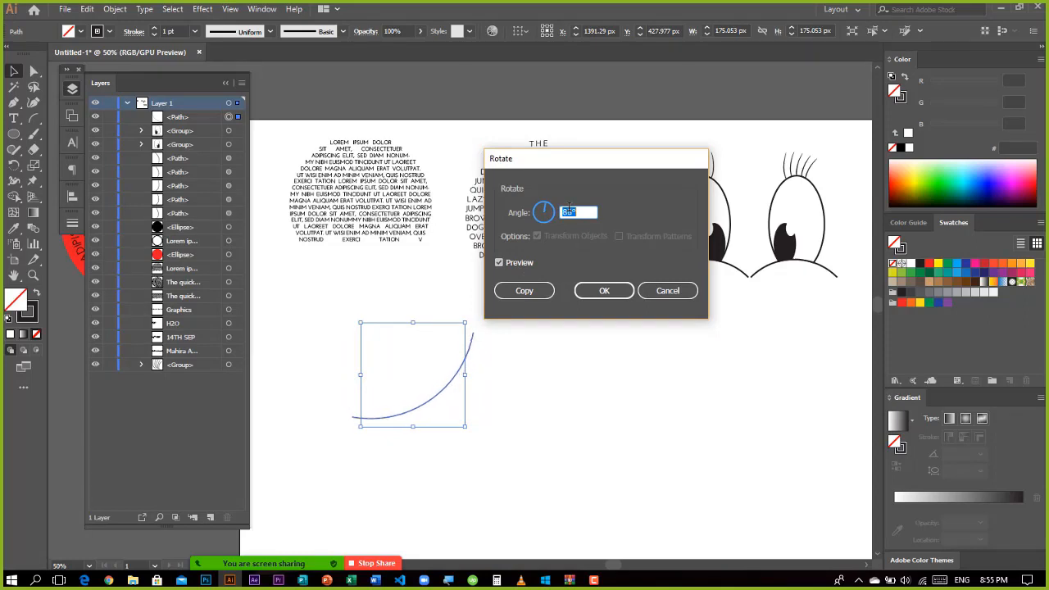
key("Up")
key("Up")
key("Up")
key("Up")
key("Up")
key("Up")
key("Up")
key("Up")
key("Up")
key("Up")
key("Up")
key("Up")
key("Up")
key("Up")
key("Up")
key("Up")
key("Up")
key("Up")
key("Up")
key("Up")
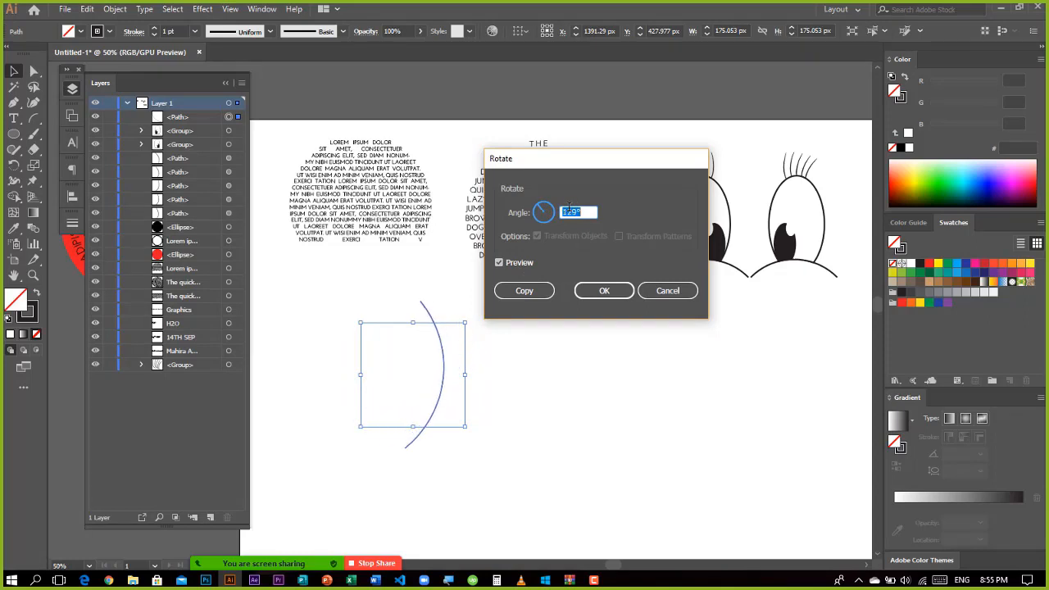
key("Up")
key("Up")
key("Up")
key("Up")
key("Up")
key("Up")
key("Up")
key("Up")
key("Up")
key("Up")
key("Up")
key("Up")
key("Up")
key("Up")
key("Up")
key("Up")
key("Up")
key("Up")
key("Up")
key("Up")
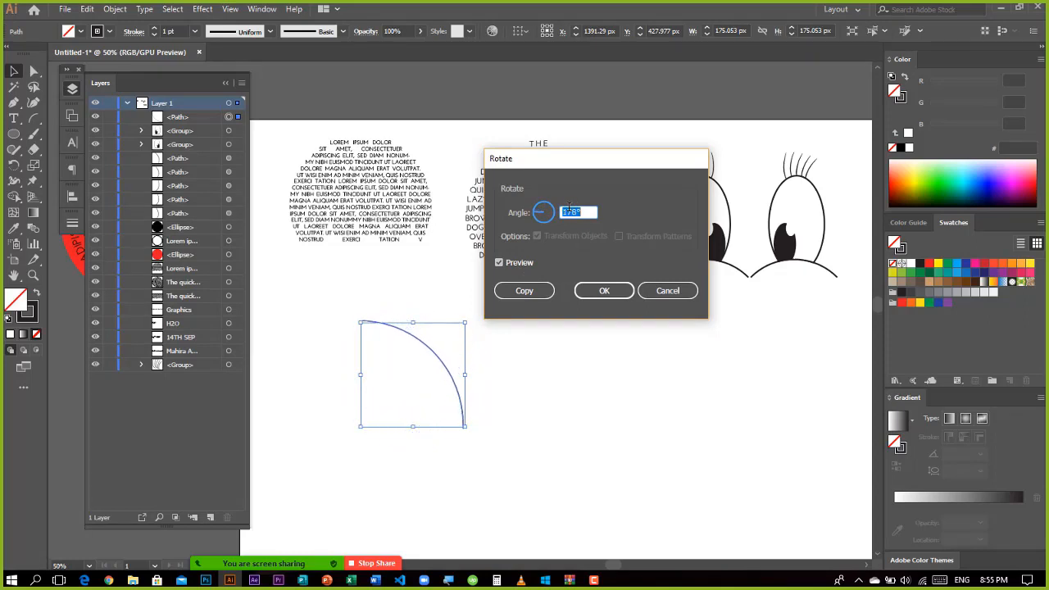
key("Up")
key("Up")
key("Up")
key("Up")
key("Up")
key("Up")
key("Up")
key("Up")
key("Up")
key("Up")
key("Up")
key("Up")
key("Up")
key("Up")
key("Up")
key("Up")
key("Up")
key("Up")
key("Up")
key("Up")
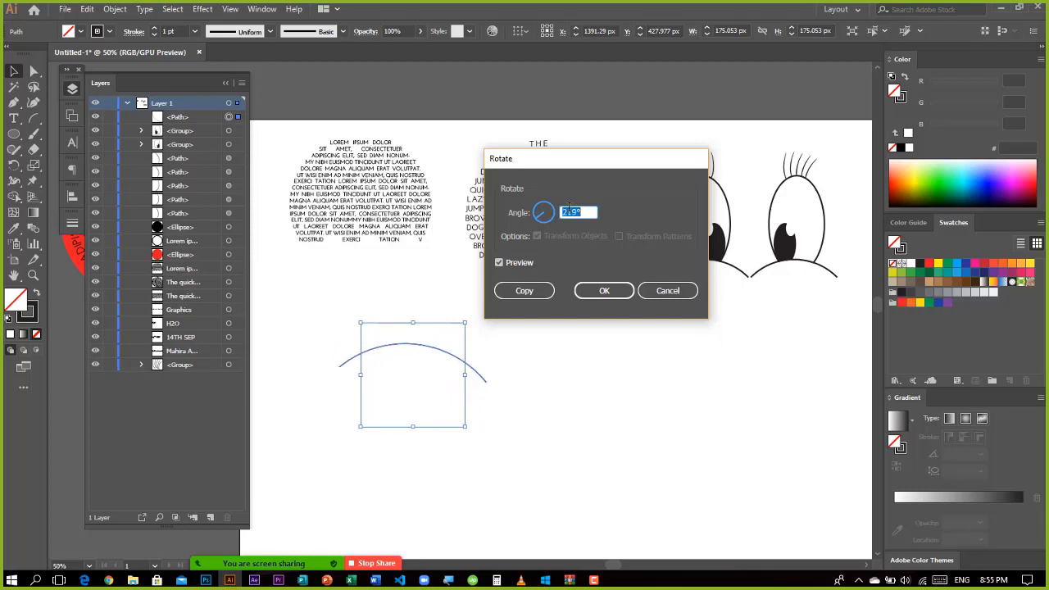
key("Up")
key("Up")
key("Up")
key("Up")
key("Up")
key("Up")
key("Up")
key("Up")
key("Up")
key("Up")
key("Up")
key("Up")
key("Up")
key("Up")
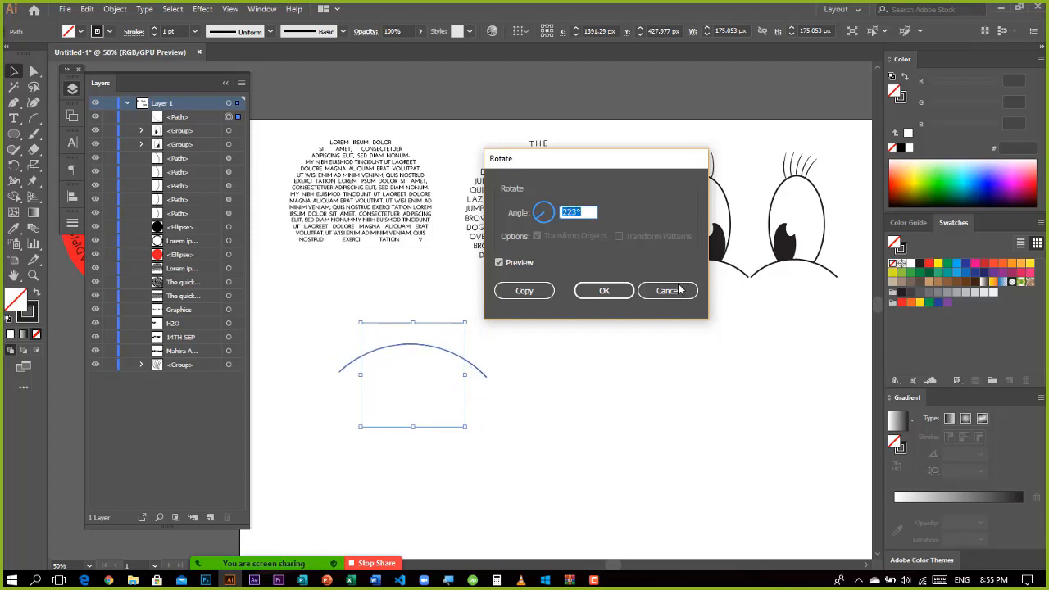
left_click(677, 290)
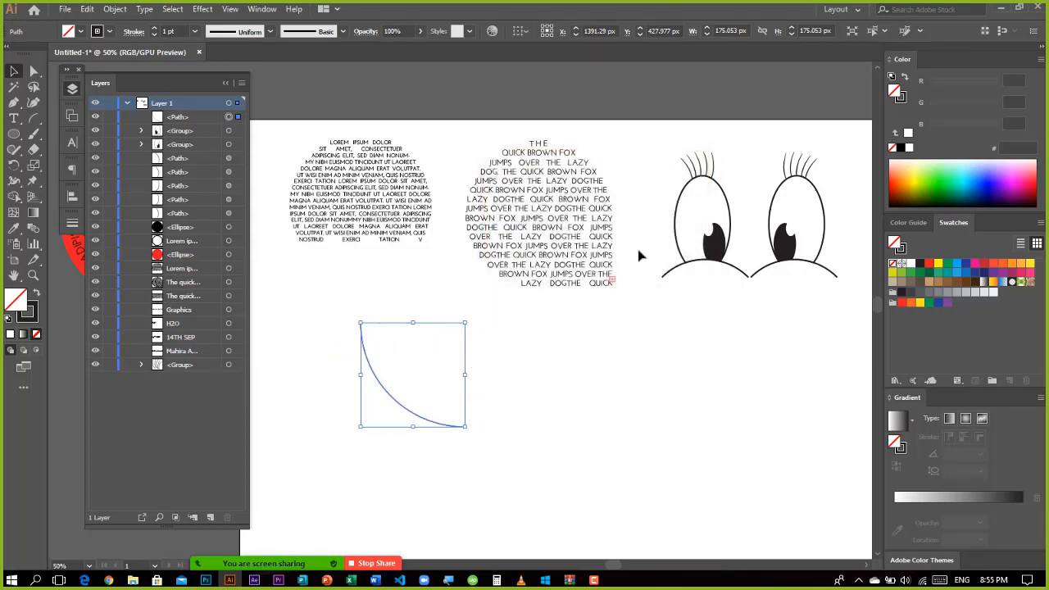
right_click(403, 400)
mouse_move(480, 318)
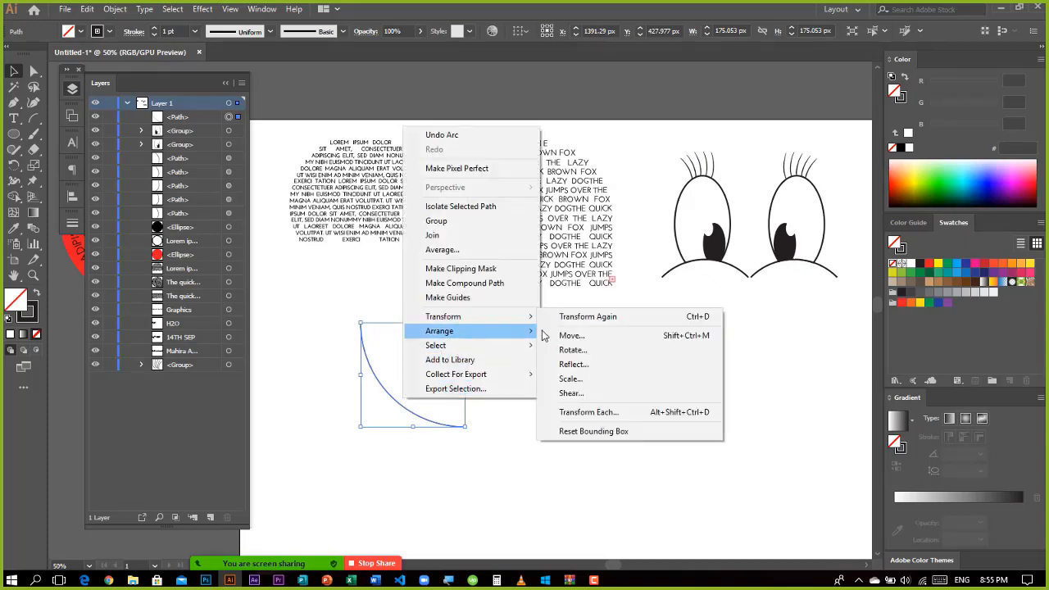
left_click(566, 350)
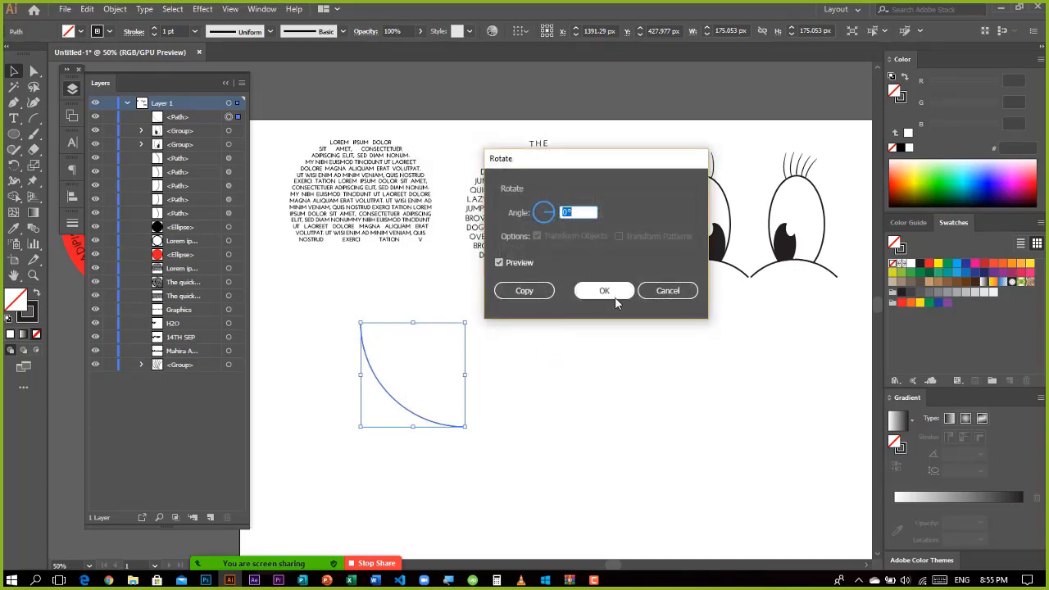
left_click(673, 291)
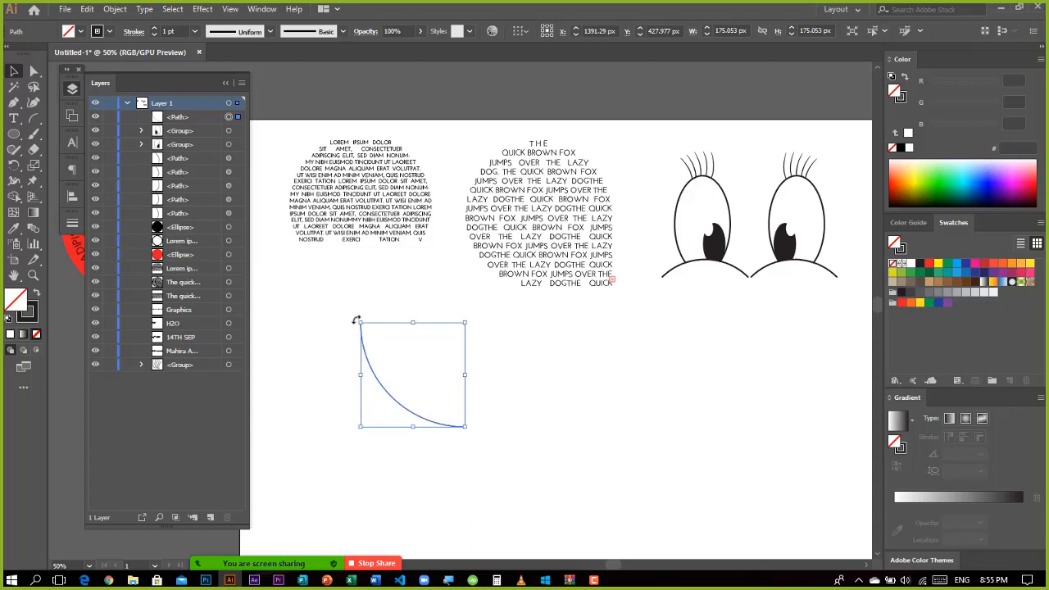
- Rotate the arc freehand into a nearly level upward arch and shift it sideways below the quick brown fox text
left_click_drag(356, 320, 518, 386)
left_click(520, 499)
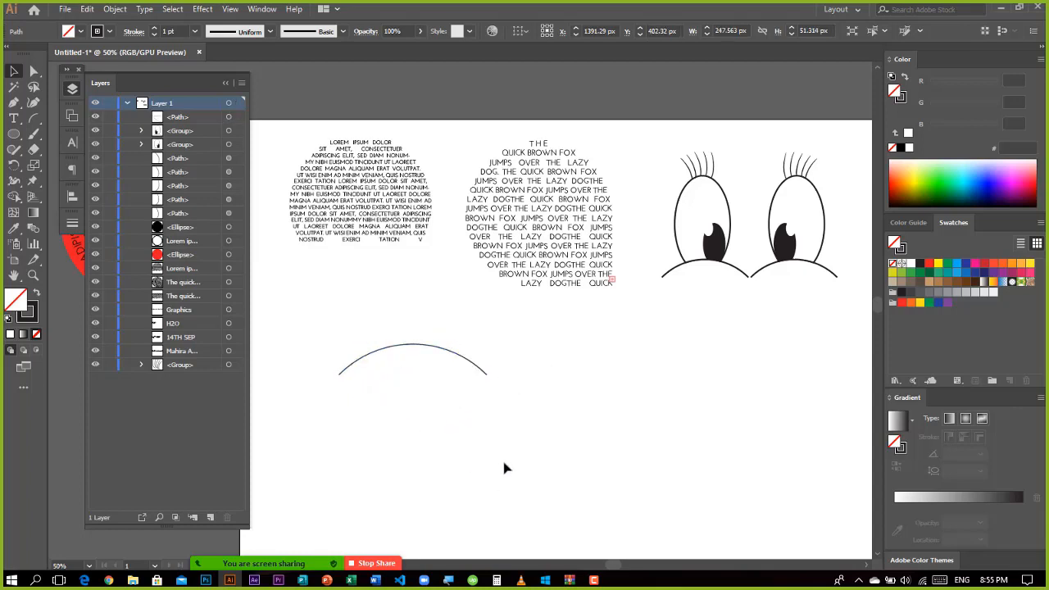
left_click(473, 368)
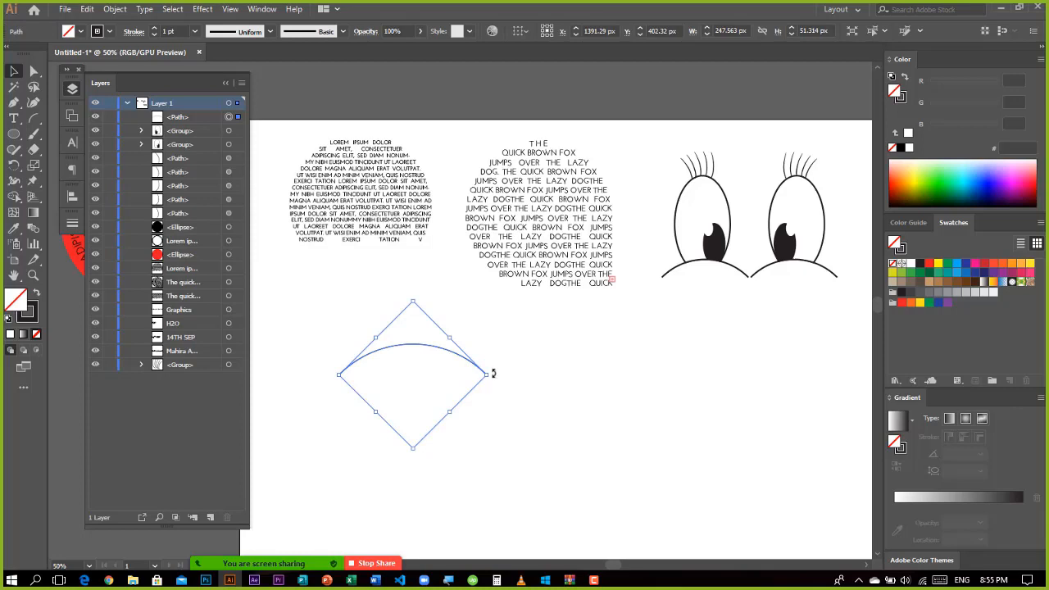
left_click_drag(492, 374, 466, 377)
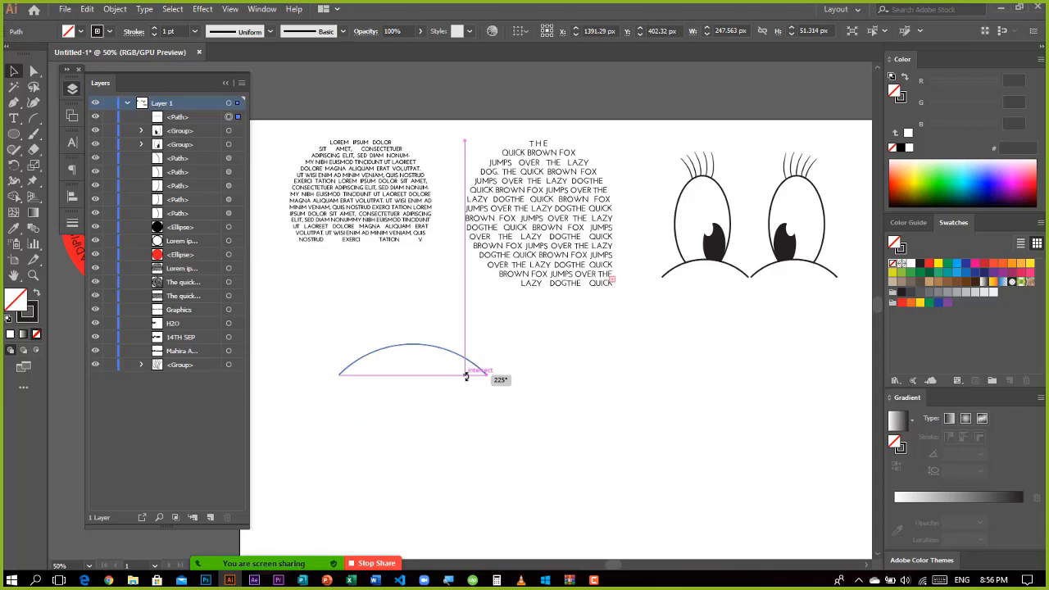
left_click_drag(466, 377, 605, 358)
left_click(516, 431)
left_click(664, 431)
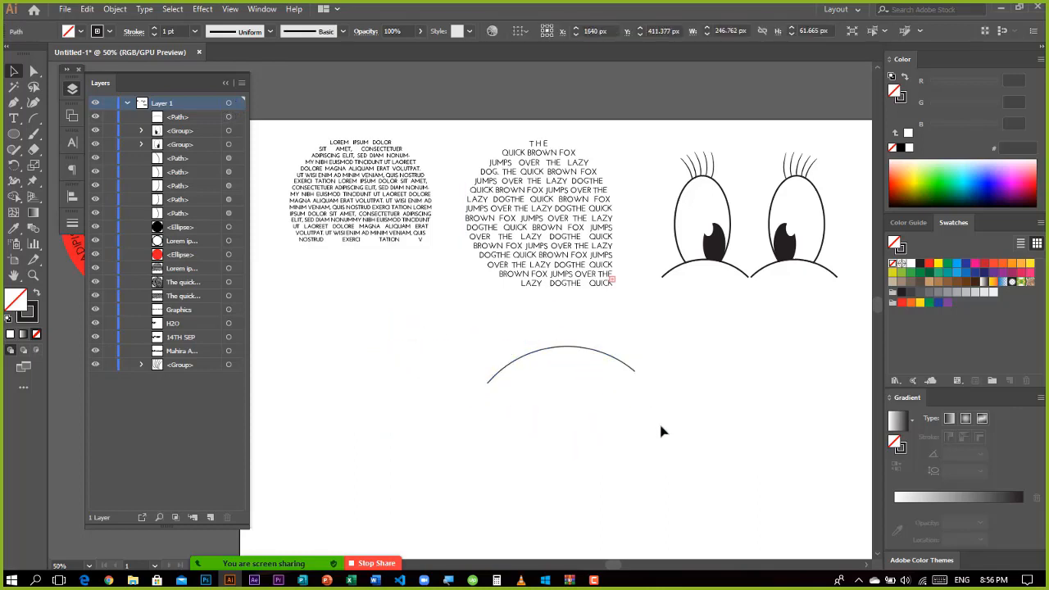
- Delete the arc and draw a square about 187 px per side in the blank area below the lorem ipsum text
left_click(536, 351)
key("Delete")
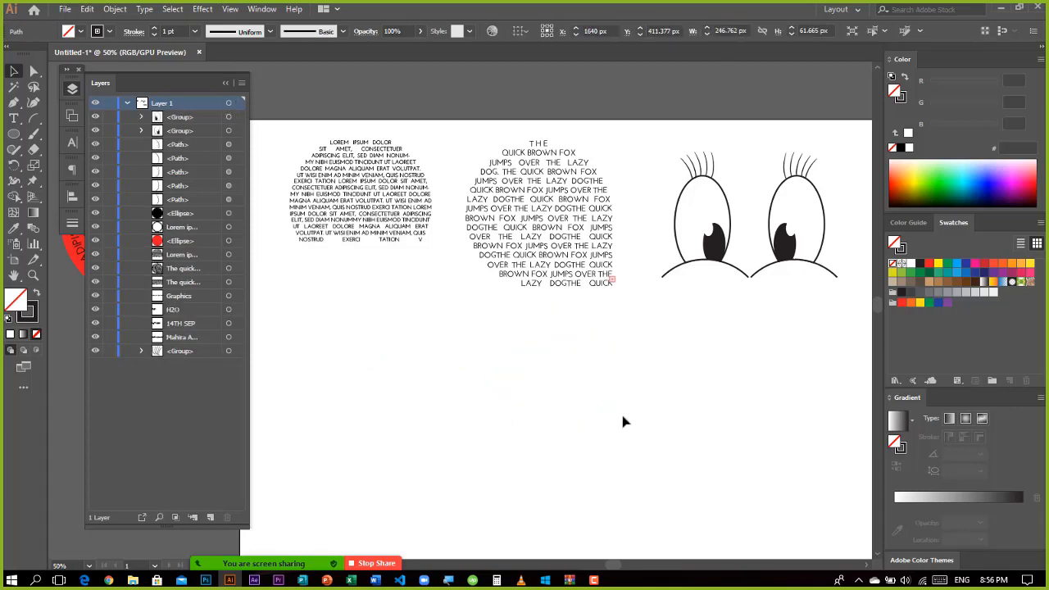
left_click(14, 133)
left_click(52, 136)
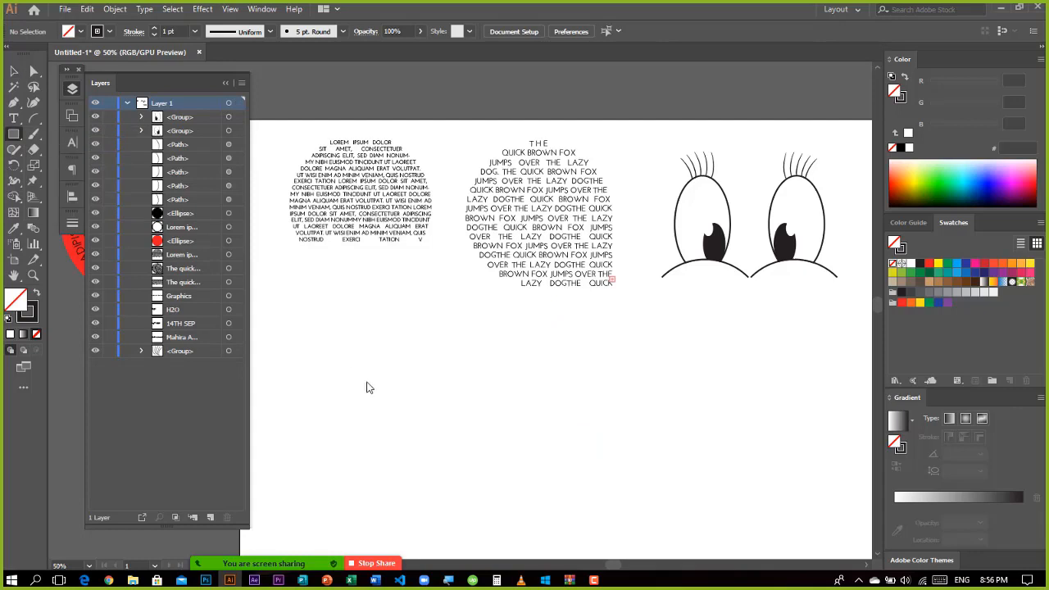
left_click_drag(324, 361, 434, 433)
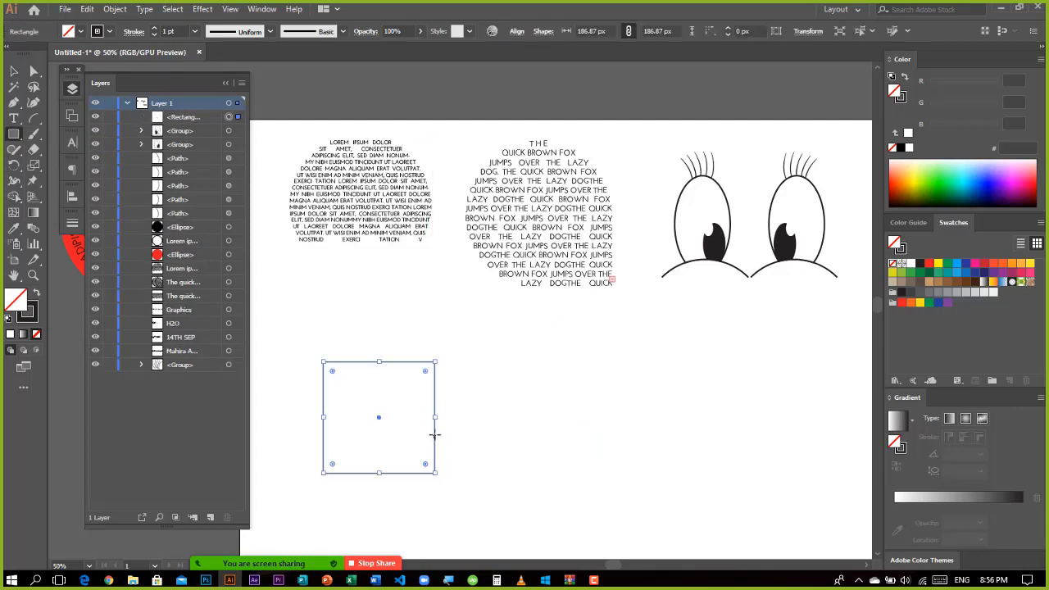
- Try rotating the square 45° into a diamond, and undo the rotation
key("v")
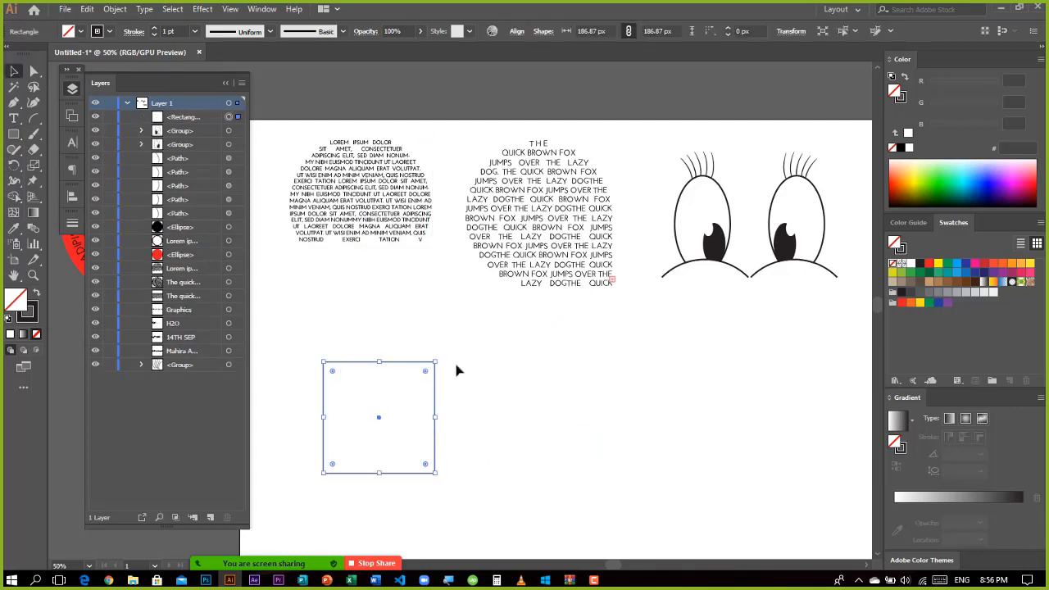
left_click_drag(440, 355, 407, 335)
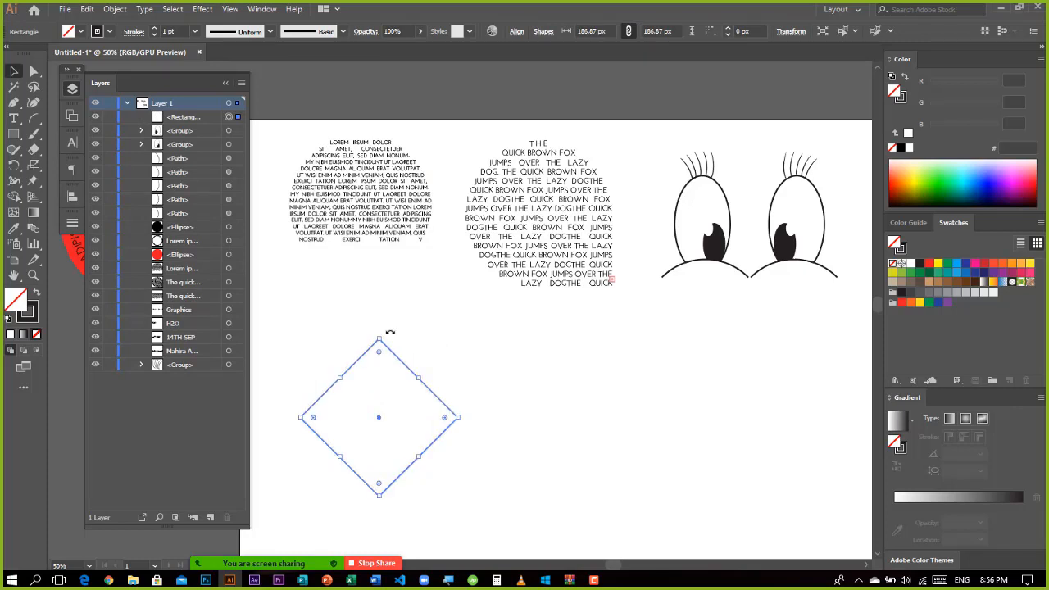
left_click(496, 410)
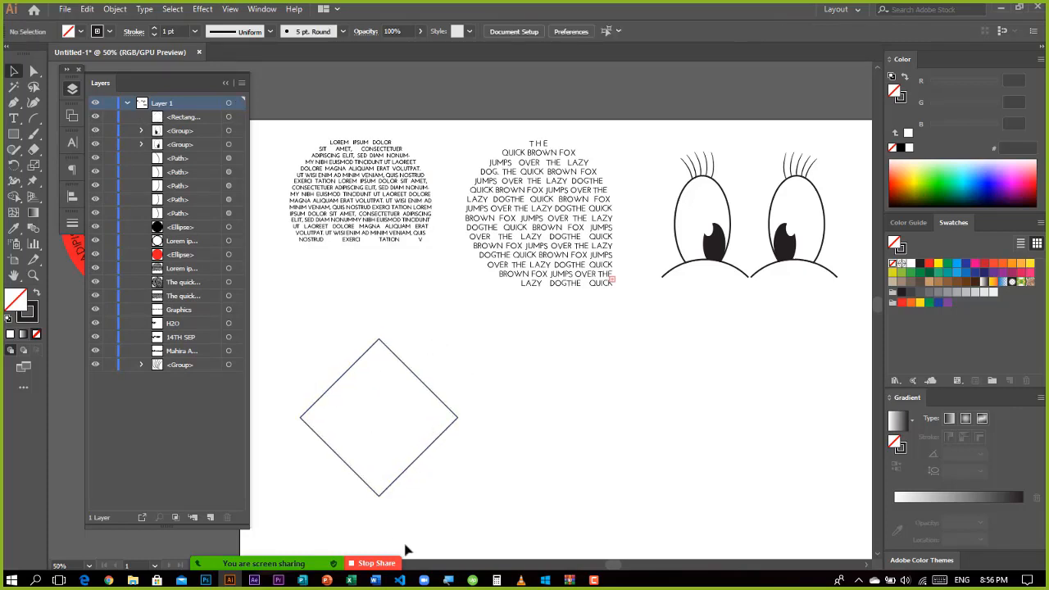
key("ctrl+z")
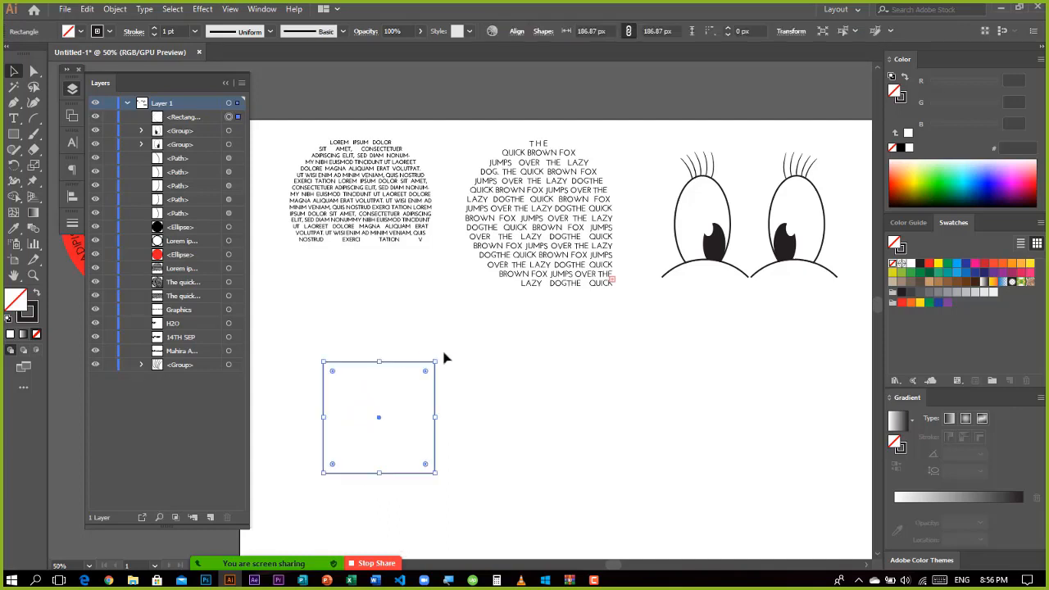
- Rotate the square by 45° about its centre so that it stands on one corner as a diamond
left_click_drag(439, 359, 333, 338)
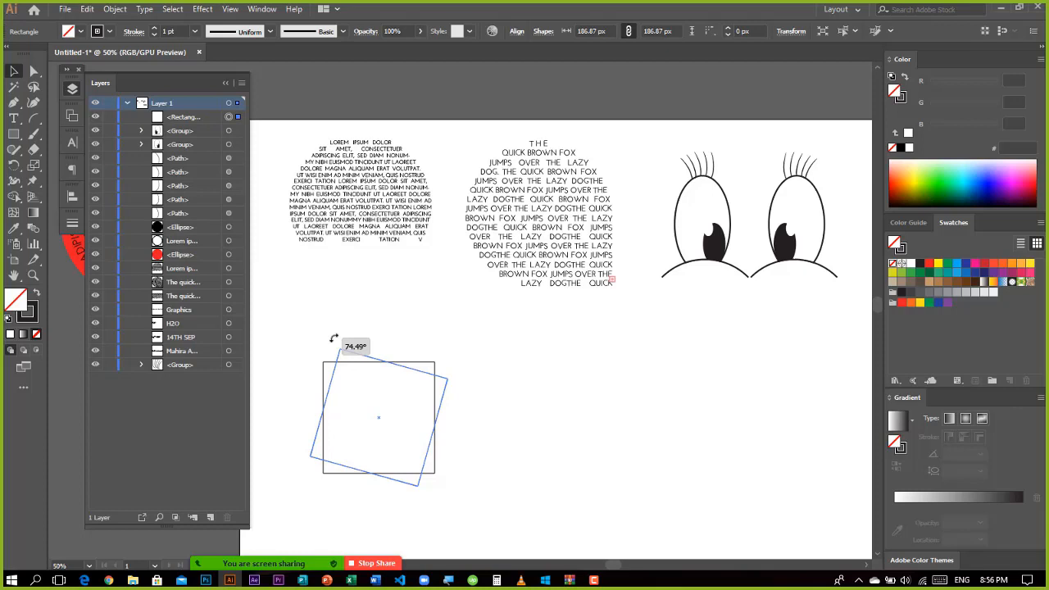
left_click_drag(333, 339, 362, 340)
left_click(534, 396)
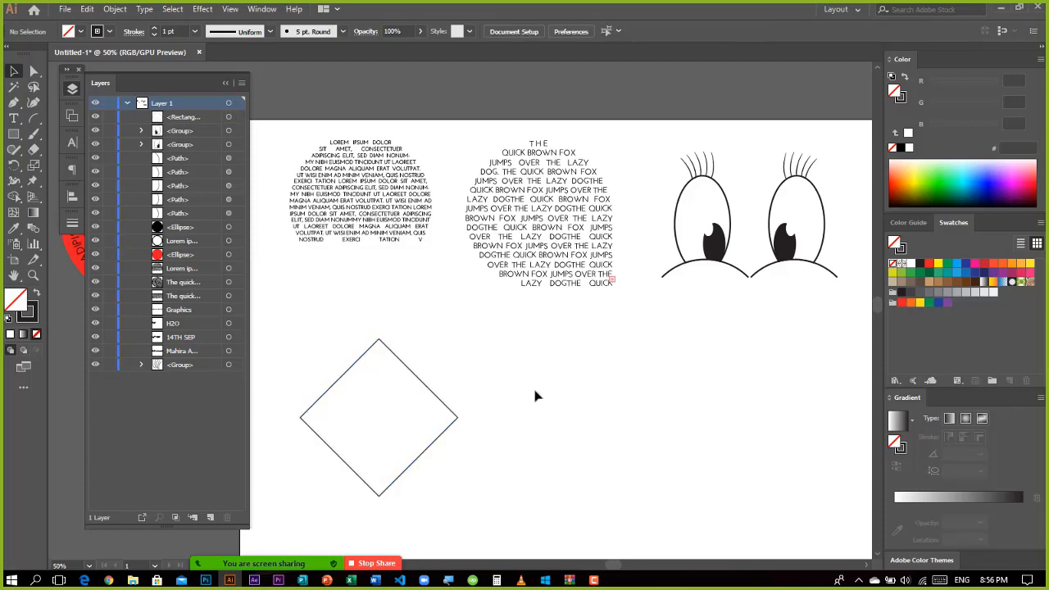
- Shrink the diamond to about 81 px per side near the artboard's left edge and place a copy beside it, touching corner to corner
left_click_drag(470, 353, 395, 417)
left_click_drag(408, 366, 365, 303)
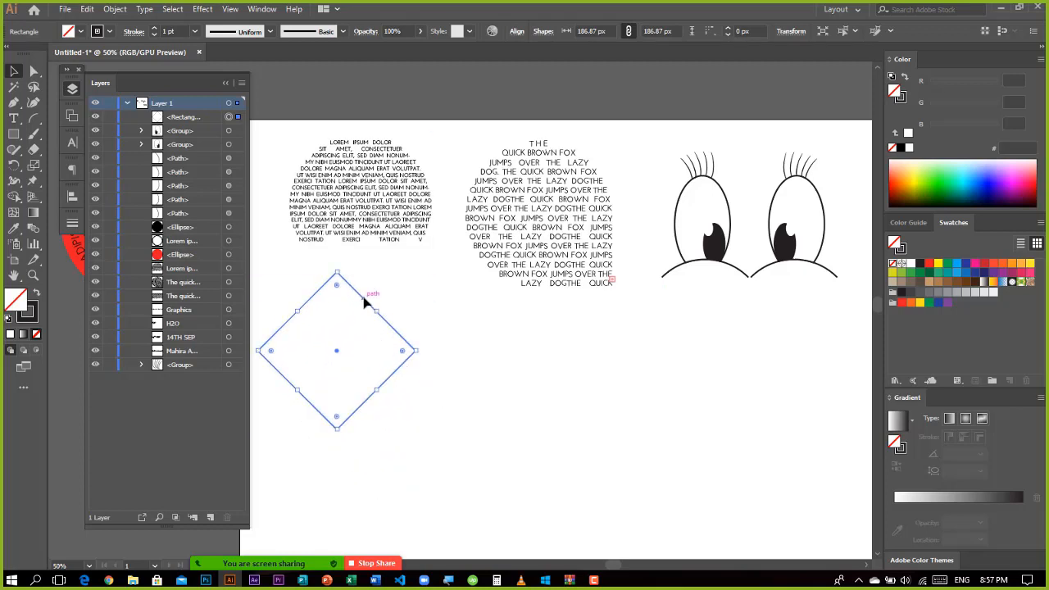
left_click_drag(338, 422, 368, 358)
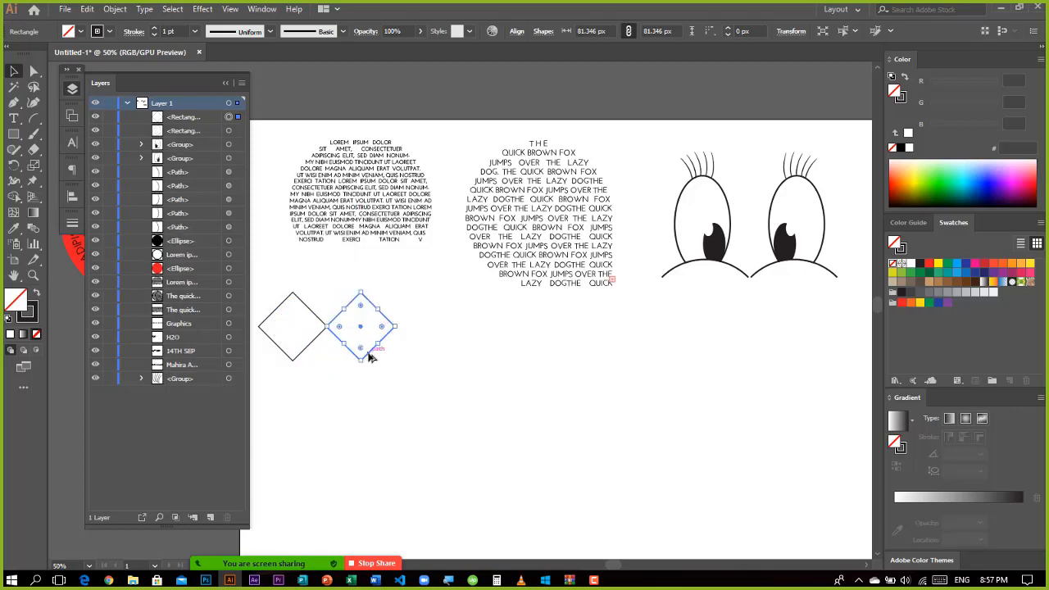
left_click(366, 420)
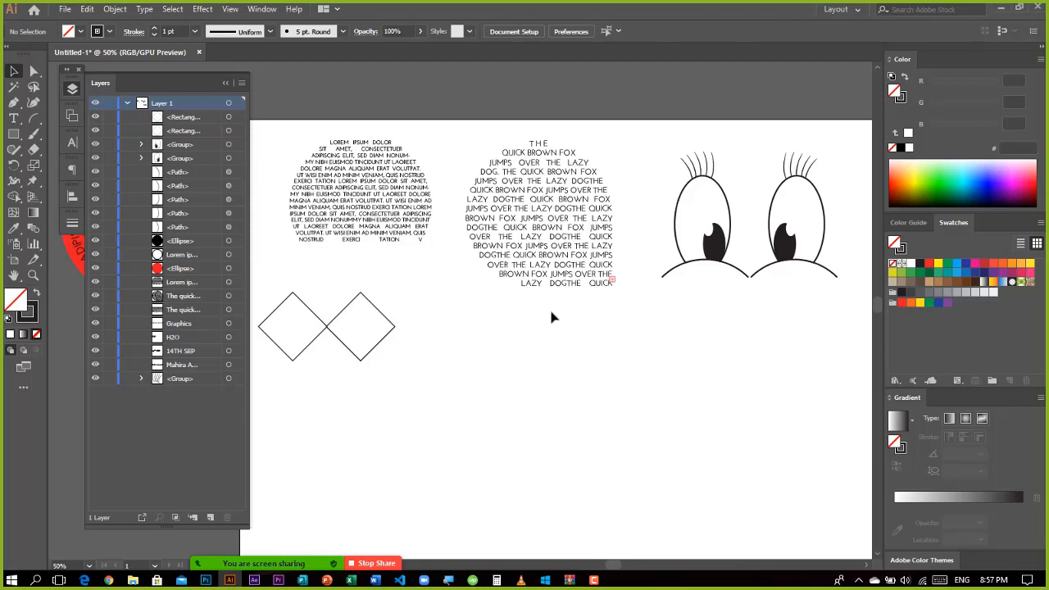
- Repeat the diamond duplication into a row of nine across the artboard, undoing the extra copy that overruns the right edge
left_click_drag(400, 305, 373, 374)
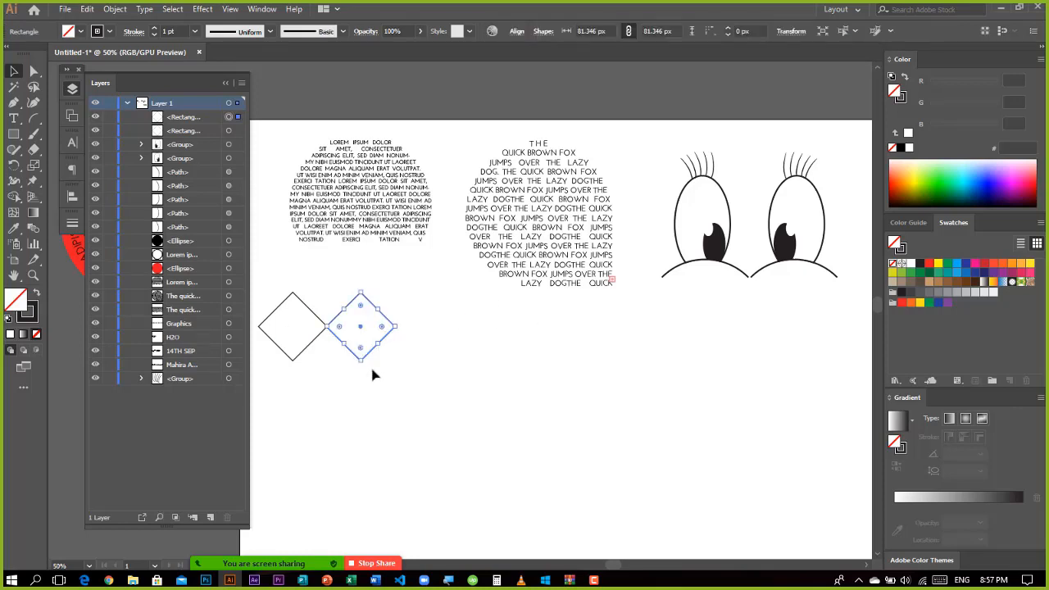
key("ctrl+d")
key("ctrl+d")
key("ctrl+d")
key("ctrl+d")
key("ctrl+d")
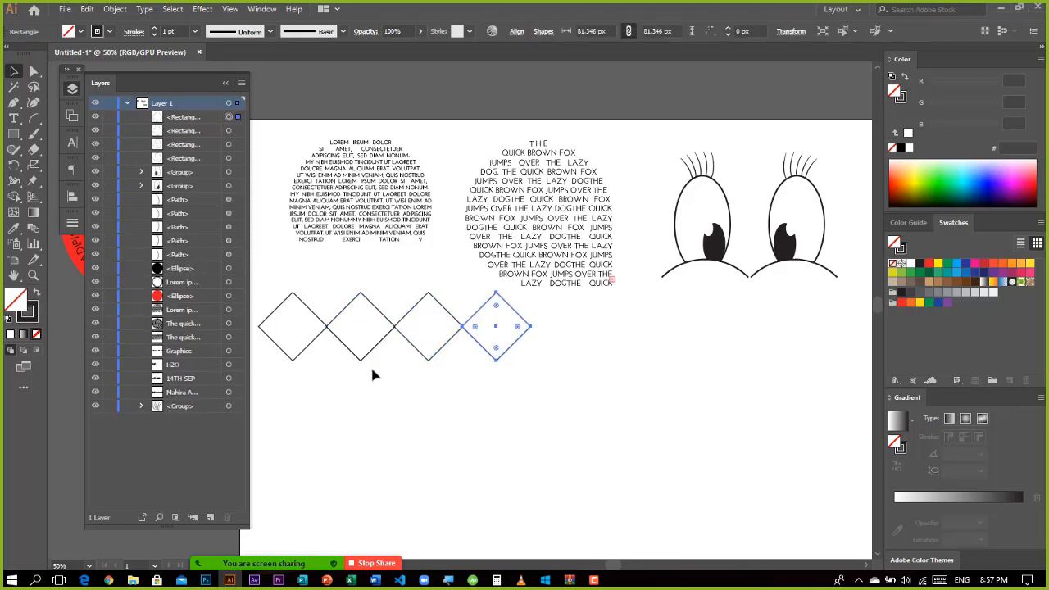
key("ctrl+d")
key("ctrl+d")
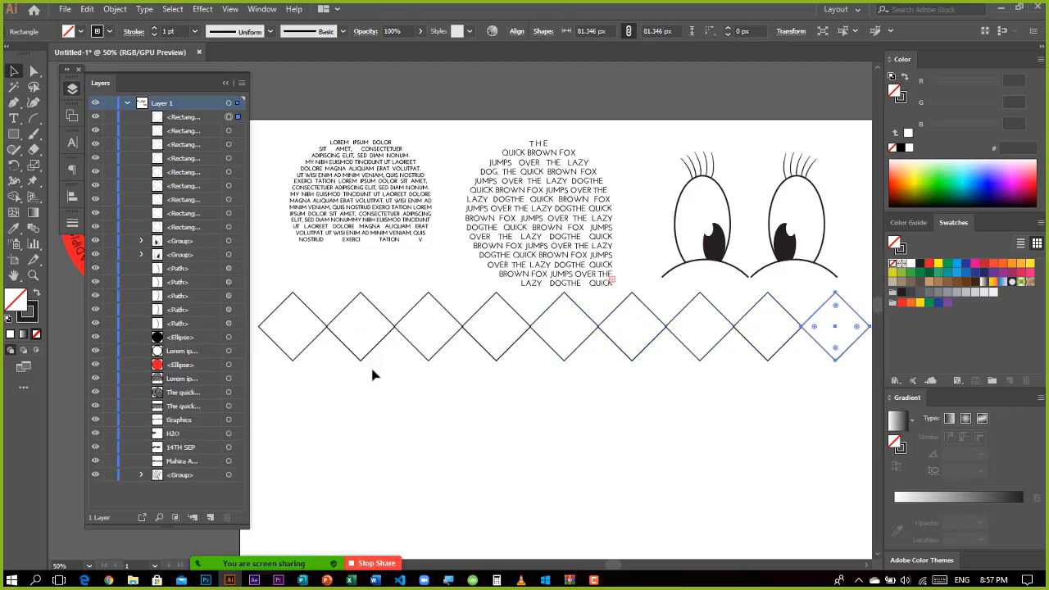
left_click(459, 429)
key("ctrl+minus")
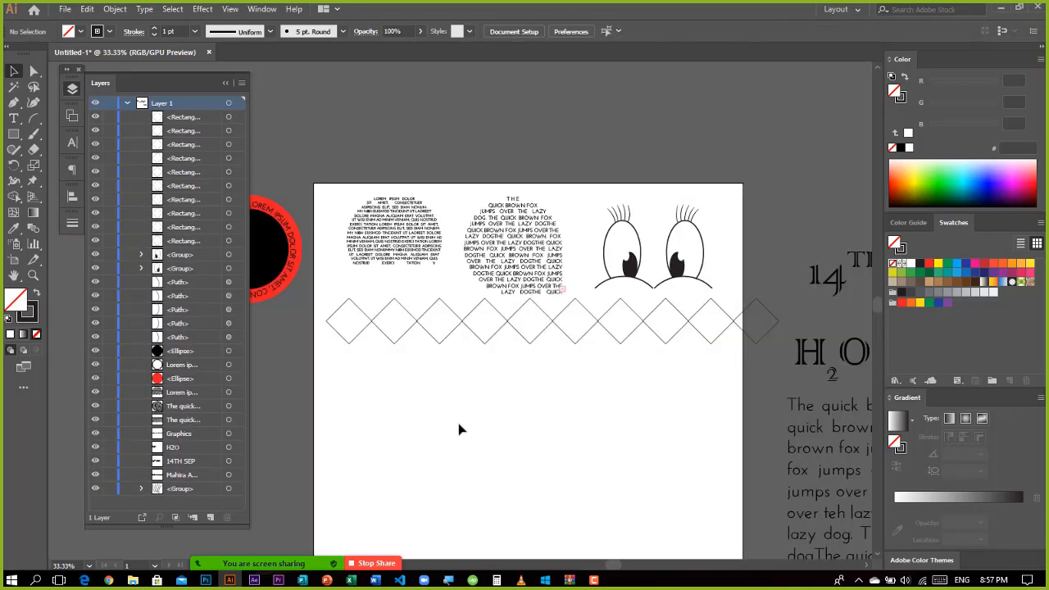
key("ctrl+z")
left_click(539, 472)
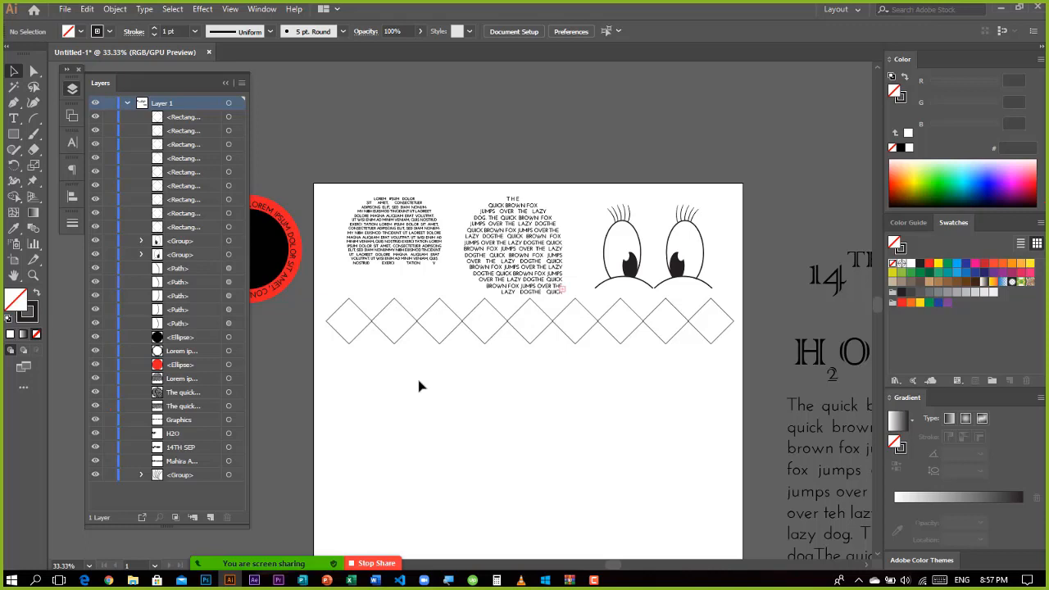
- Copy the row of nine diamonds below itself, offset half a diamond to the right so that the two rows interlock
left_click_drag(318, 331, 707, 353)
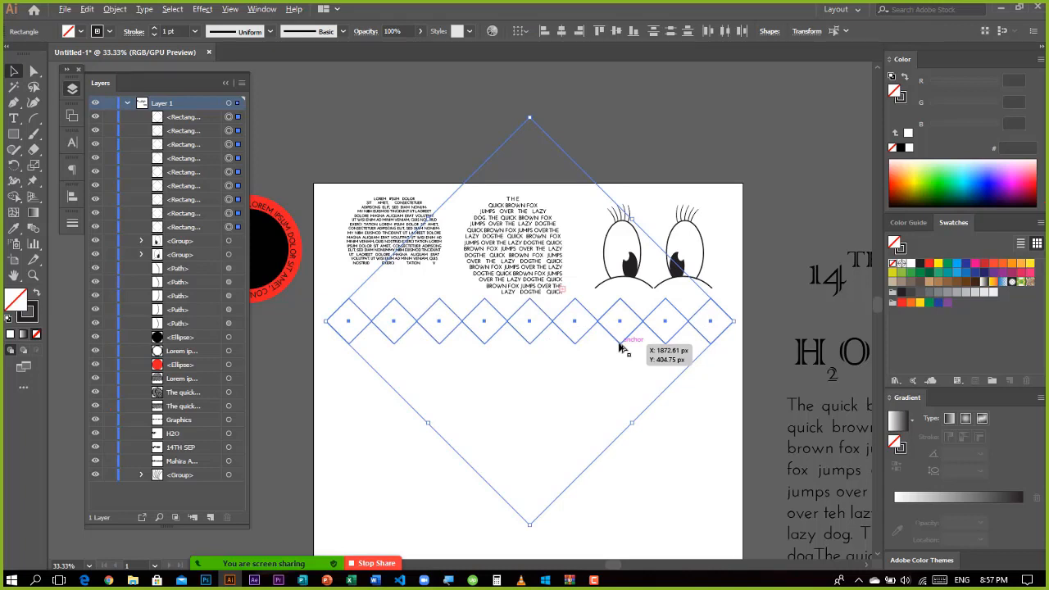
left_click_drag(621, 348, 645, 381)
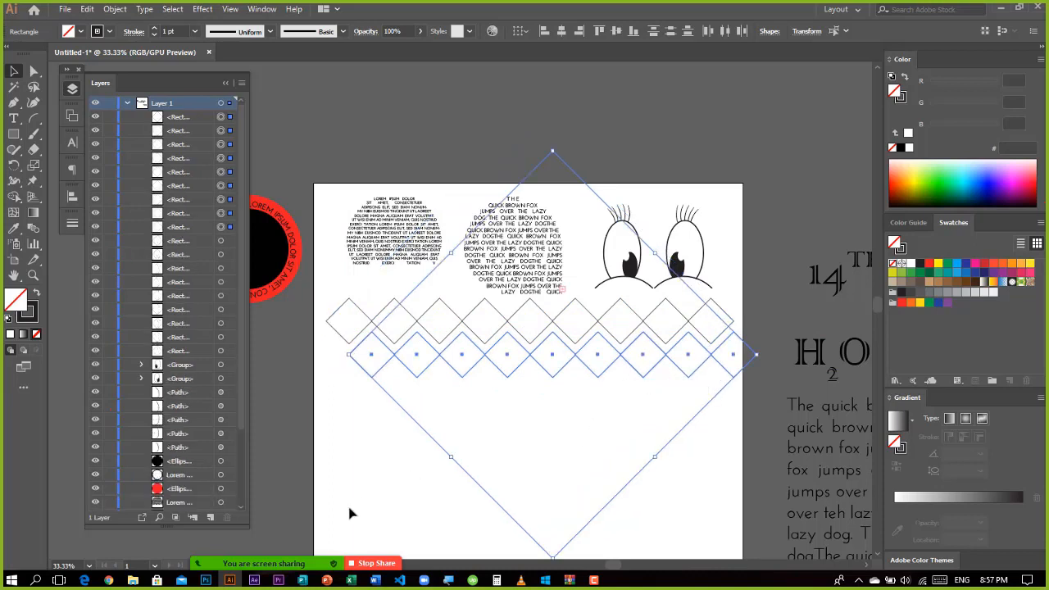
left_click(331, 372)
- Copy both diamond rows directly beneath and repeat the duplication until fourteen rows extend past the artboard's bottom edge
left_click_drag(308, 333, 697, 440)
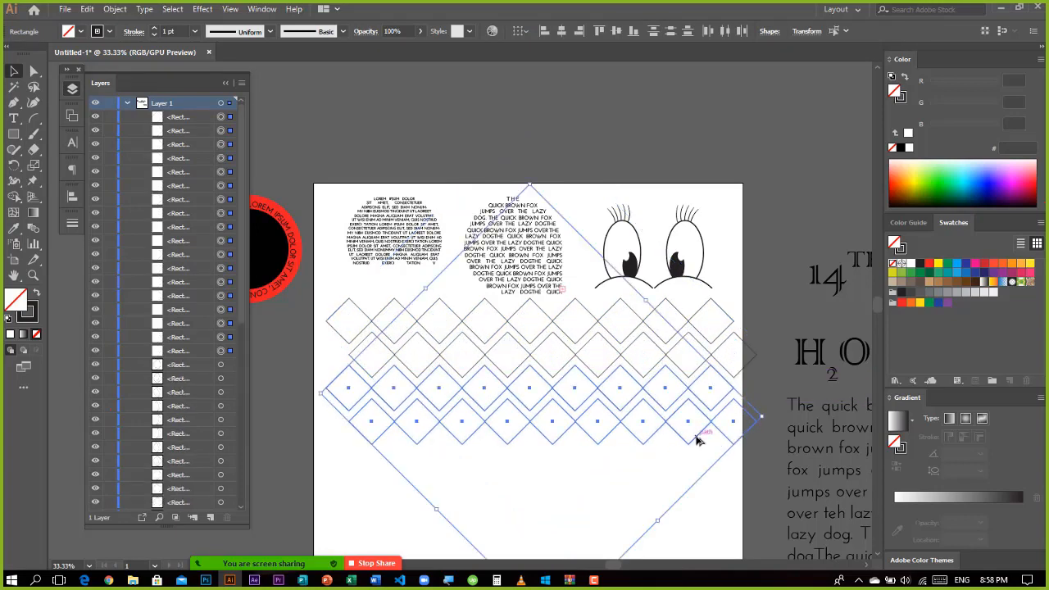
key("ctrl+d")
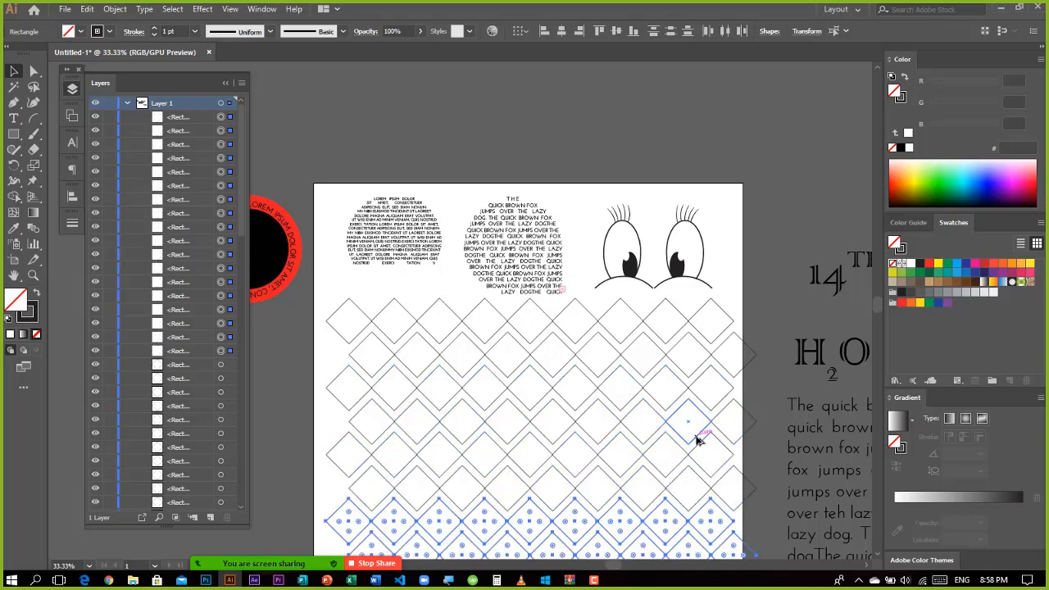
key("ctrl+minus")
key("ctrl+minus")
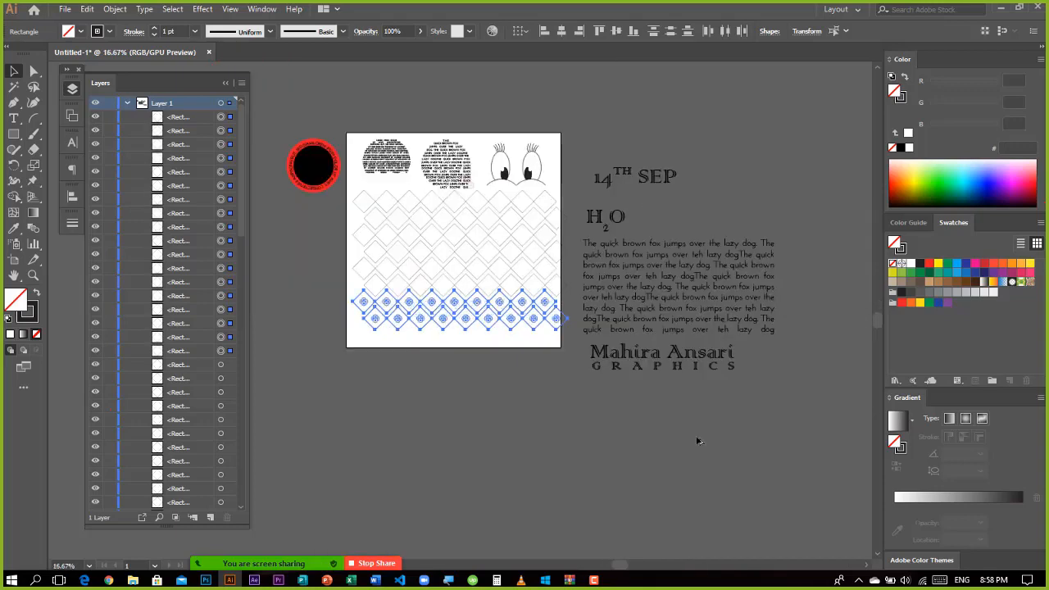
key("ctrl+d")
key("ctrl+d")
key("ctrl+d")
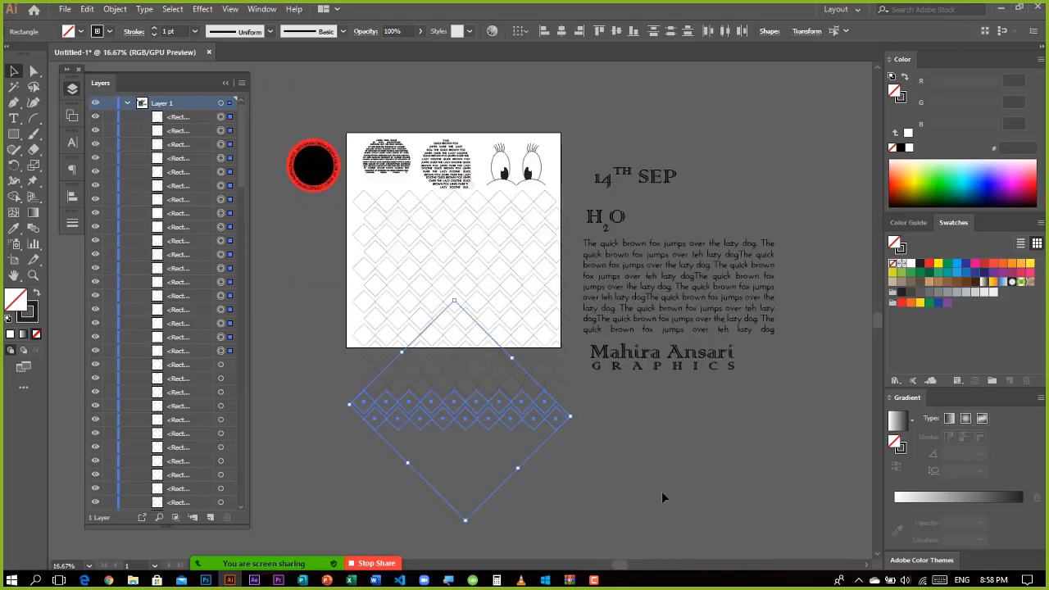
- Move the red circle, both text shapes and the cartoon eyes off the artboard, above the 14th SEP text
left_click(661, 492)
left_click(503, 173)
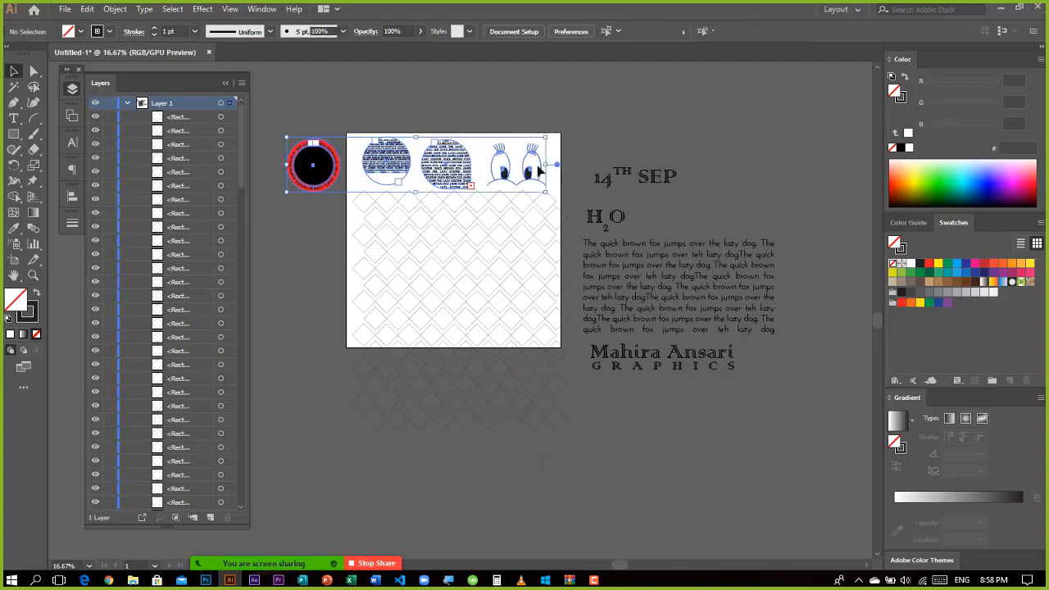
left_click_drag(459, 167, 754, 114)
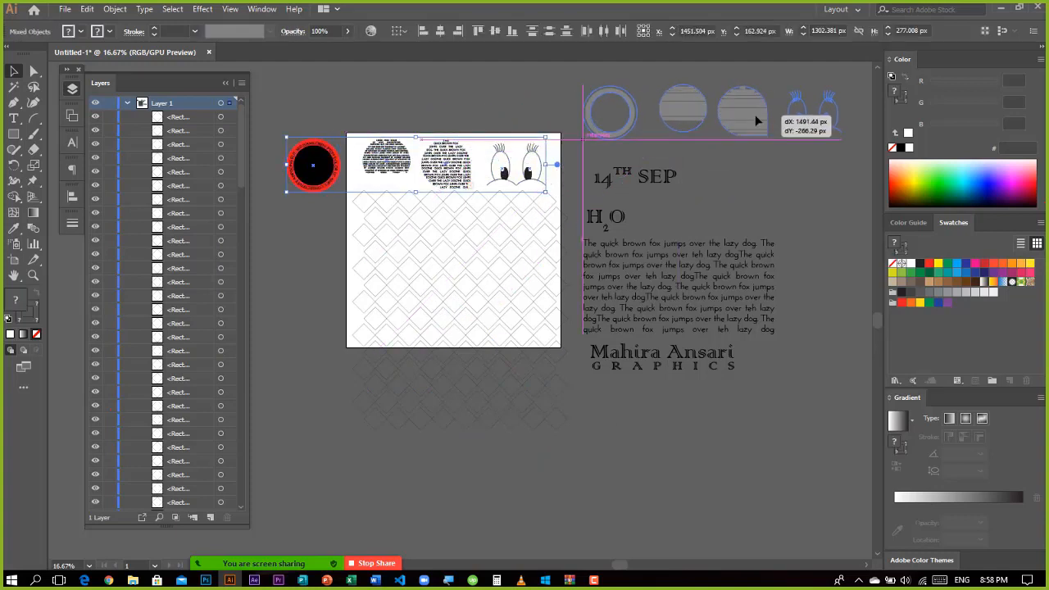
- Move the entire diamond grid up onto the cleared artboard and scale it down proportionally to fit inside
left_click(333, 194)
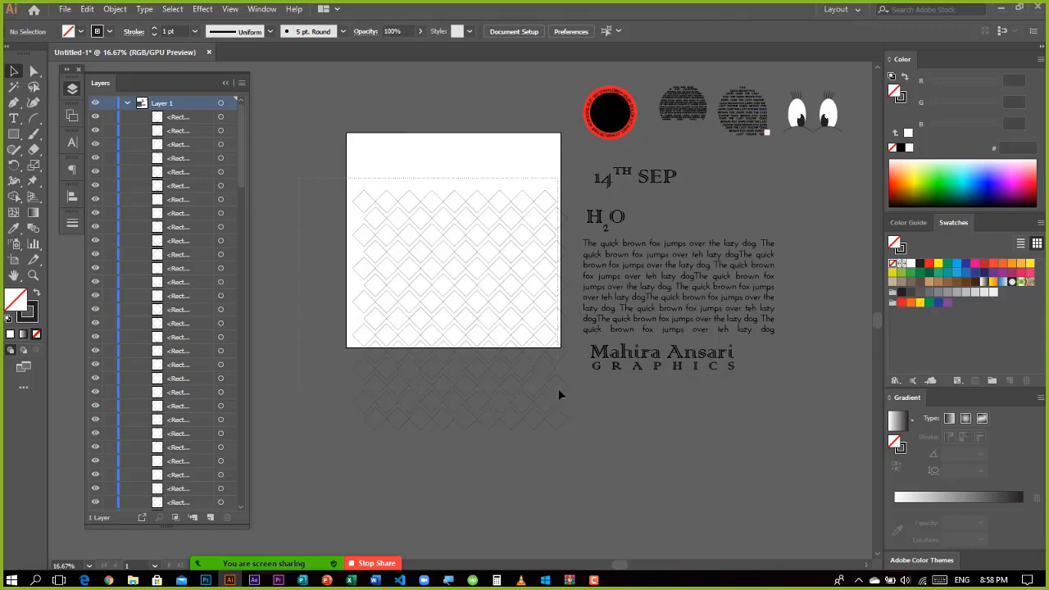
left_click(525, 417)
left_click_drag(514, 424, 506, 368)
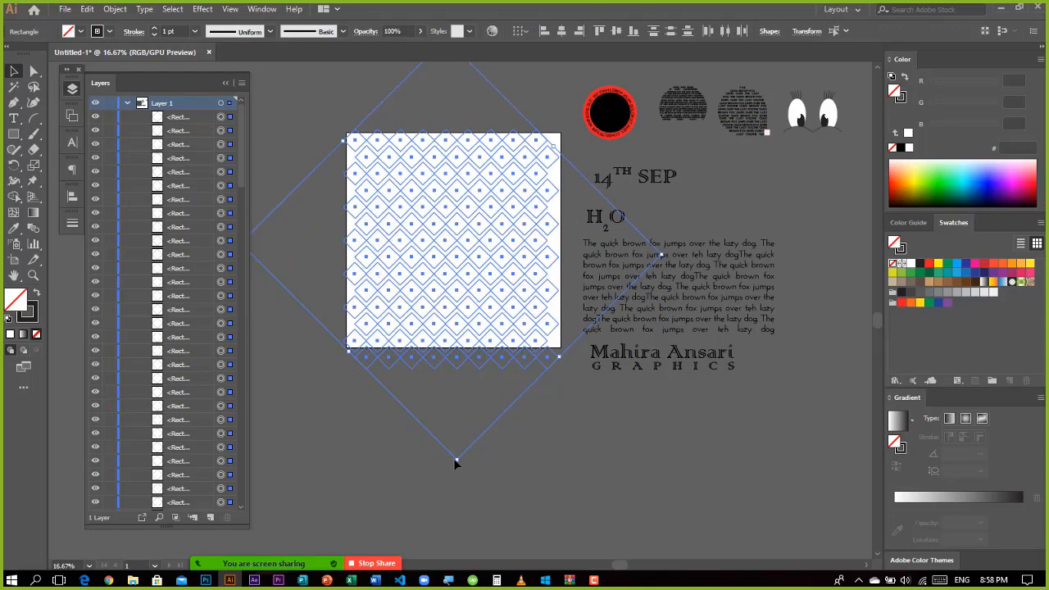
left_click_drag(459, 460, 455, 410)
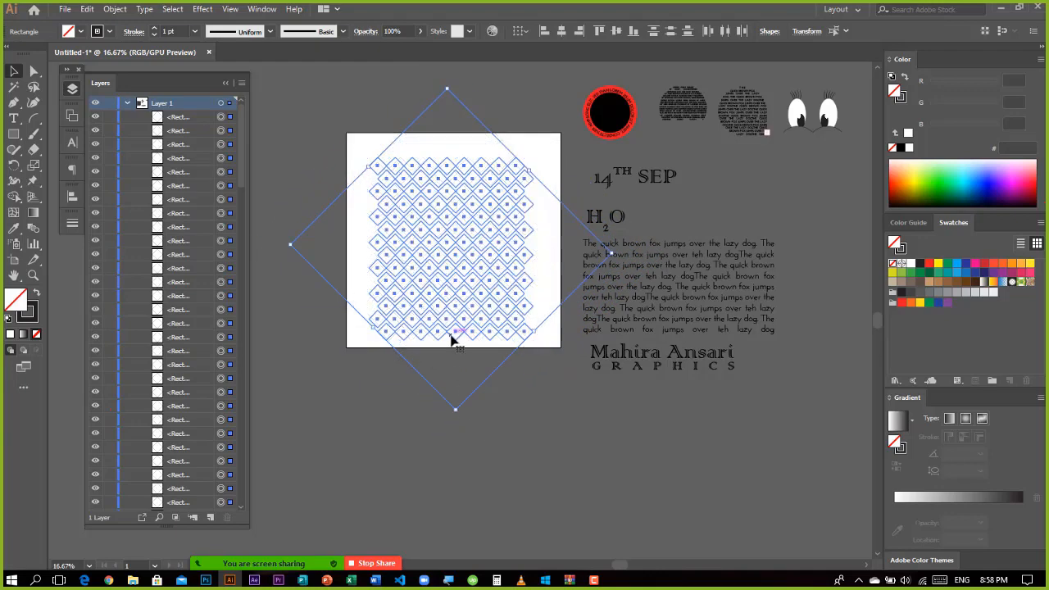
- Shift the diamond grid slightly up on the artboard, collapse the Layers panel and group all the diamonds
left_click_drag(455, 346, 457, 332)
key("ctrl+plus")
scroll(456, 332, "up", 2, "alt")
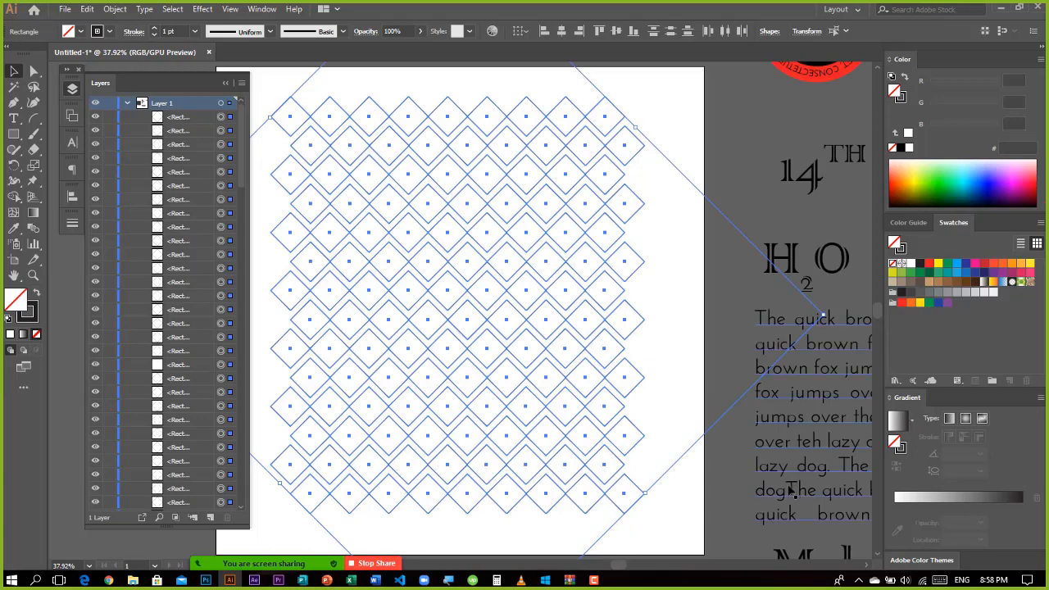
left_click(729, 496)
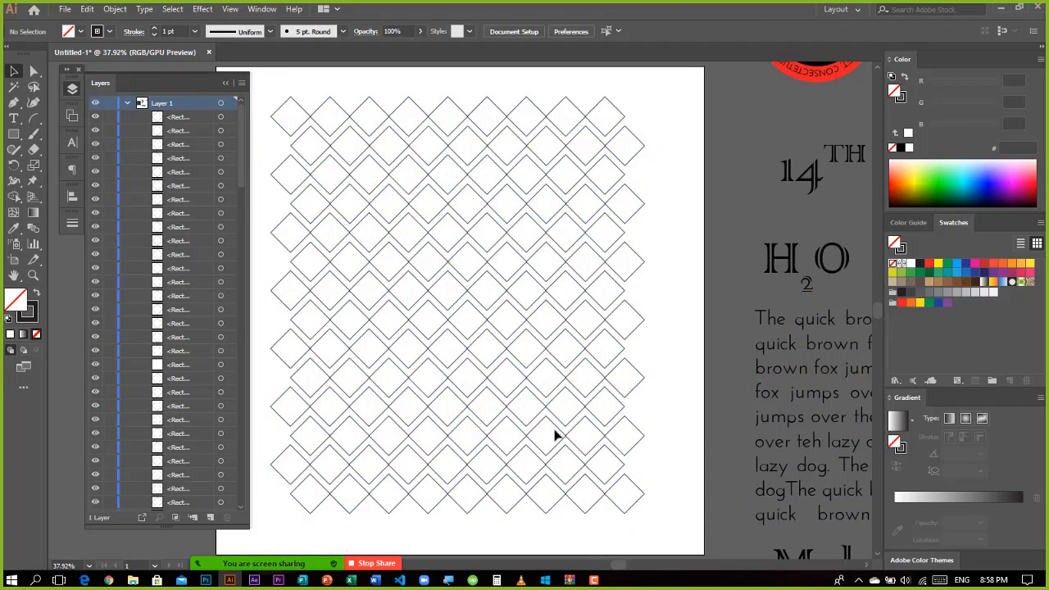
left_click(230, 84)
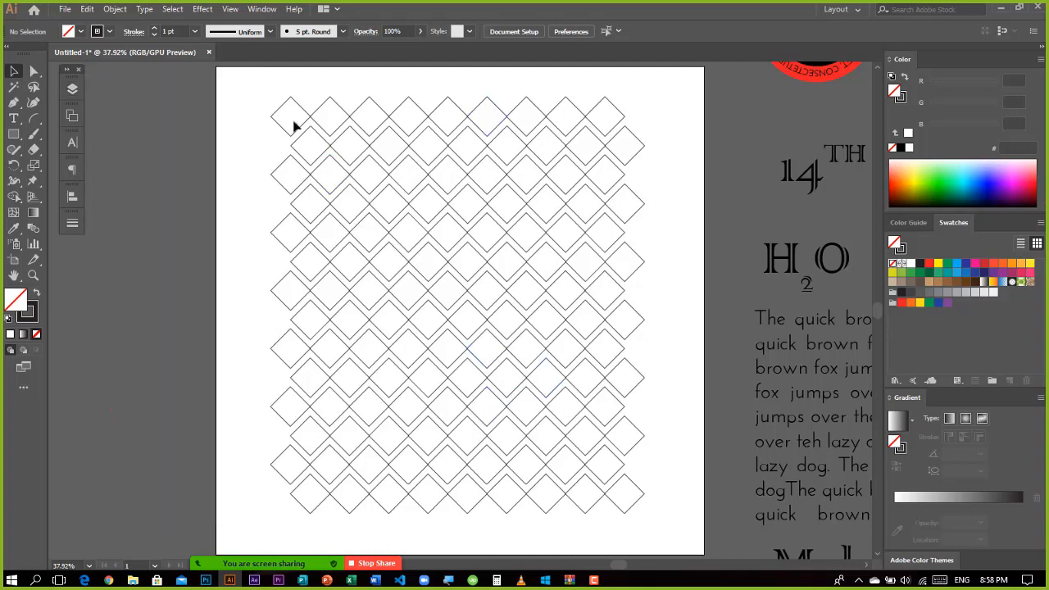
left_click_drag(250, 92, 663, 509)
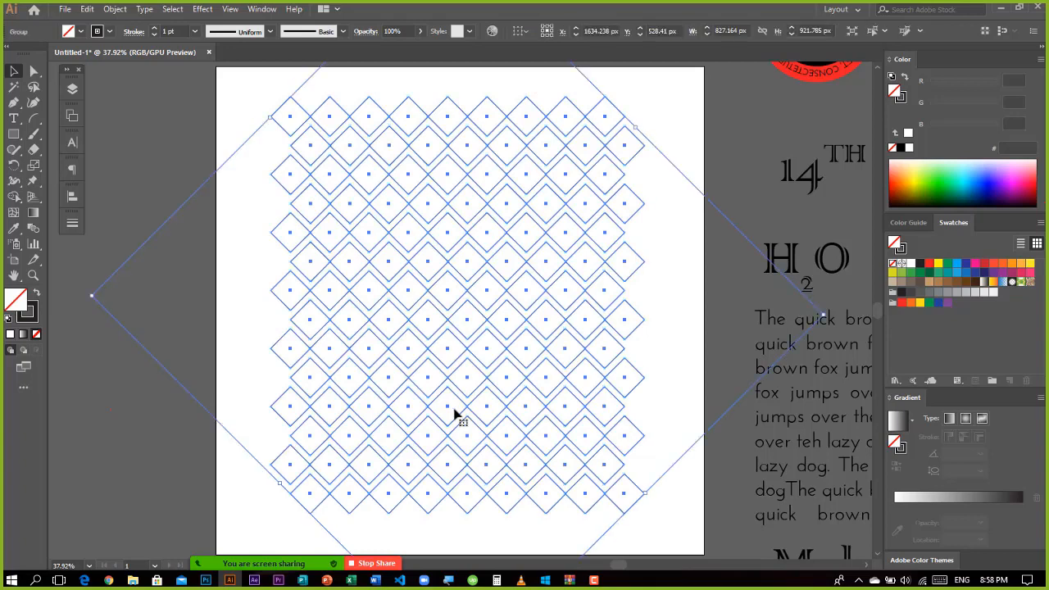
- Try a red fill on the grouped diamonds, then undo the fill and clear the selection
left_click(929, 263)
left_click(692, 454)
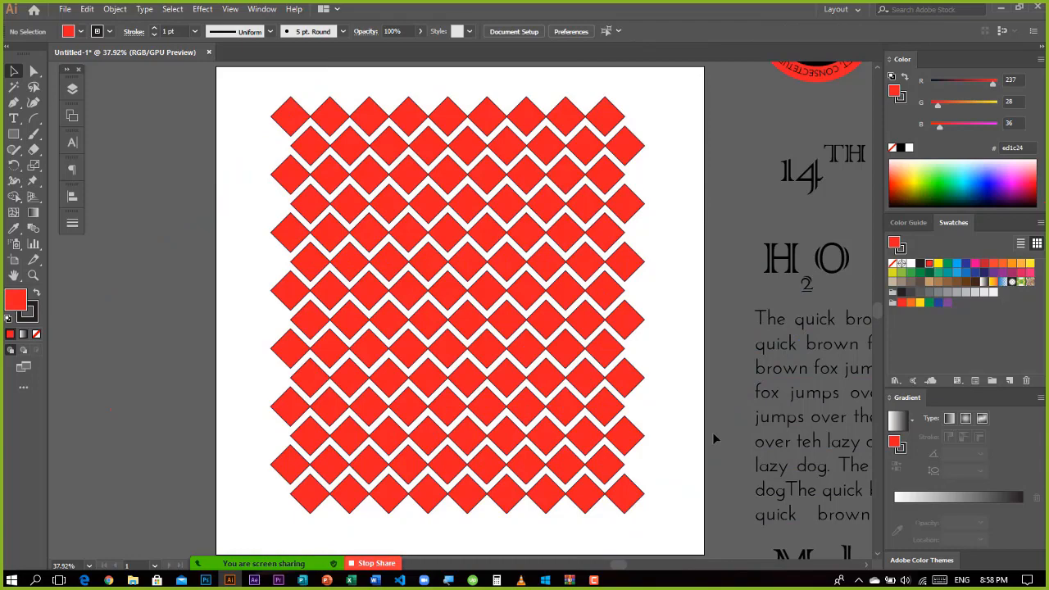
key("ctrl+z")
left_click(728, 520)
- Move the grouped diamond grid completely off the artboard to its left side
key("ctrl+minus")
key("ctrl+minus")
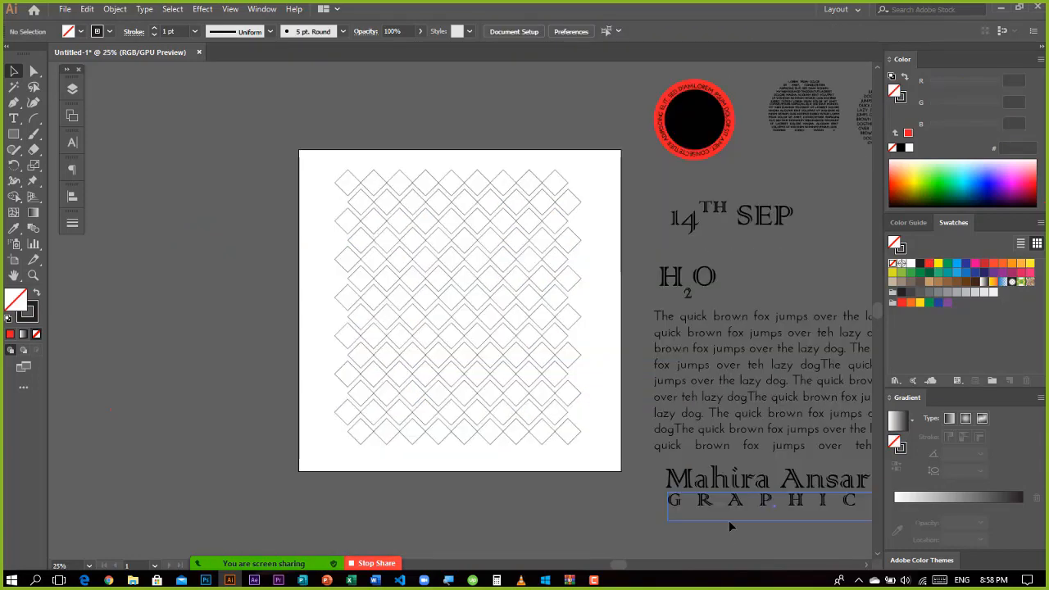
left_click(497, 212)
left_click_drag(510, 238, 234, 160)
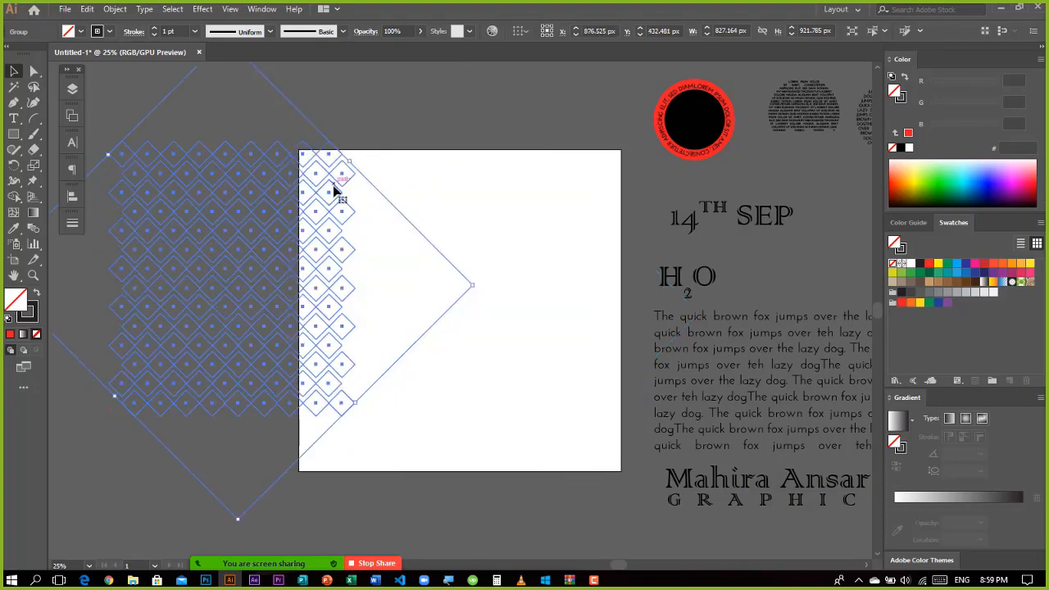
left_click_drag(342, 182, 207, 182)
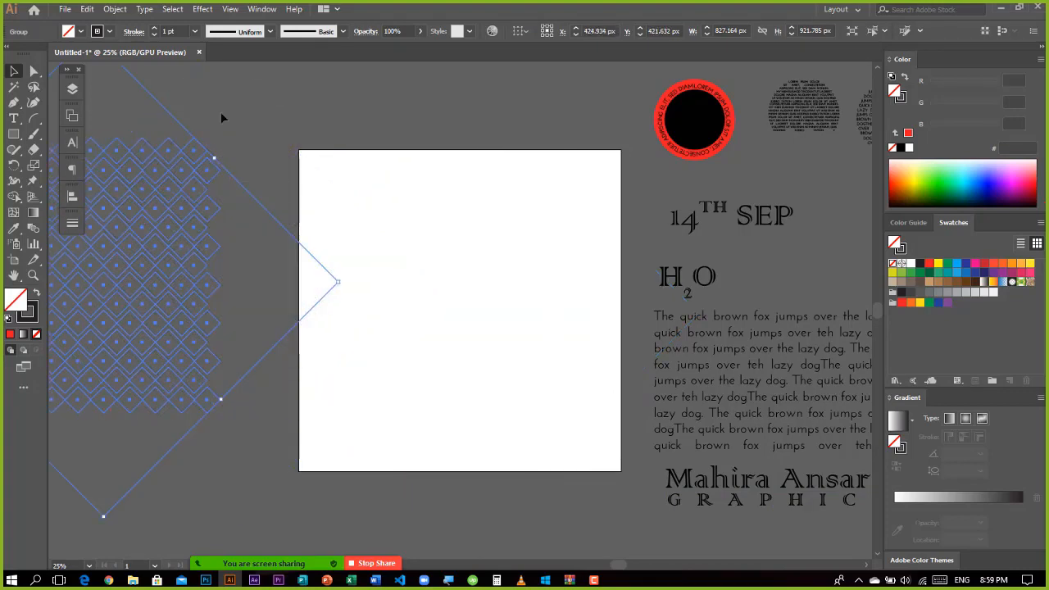
- Draw a circle about 36 px wide in the artboard's top-left corner with a black fill and no stroke
left_click_drag(14, 133, 82, 161)
left_click_drag(305, 155, 314, 164)
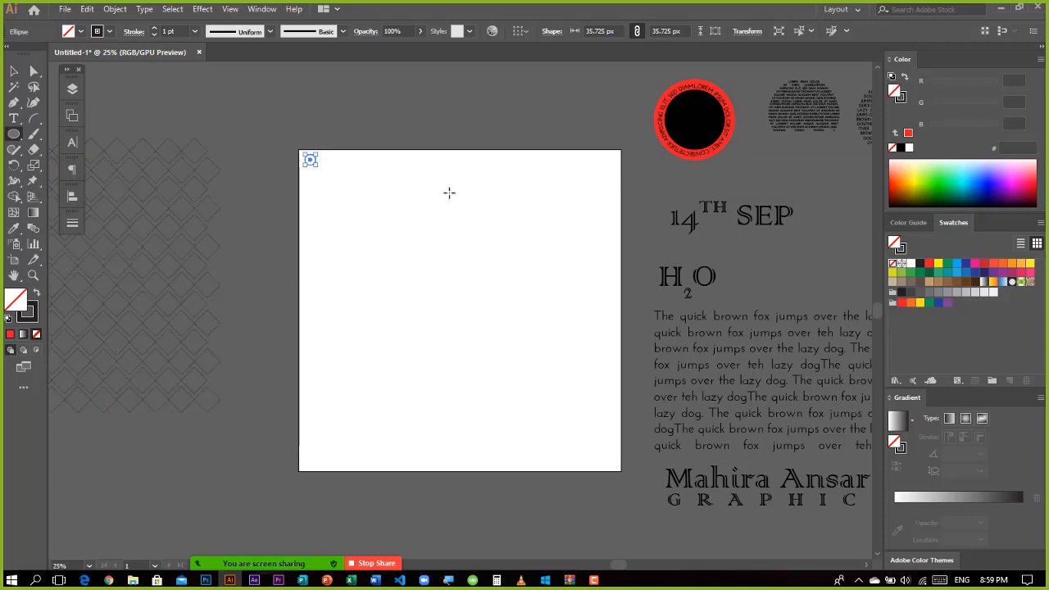
left_click(36, 293)
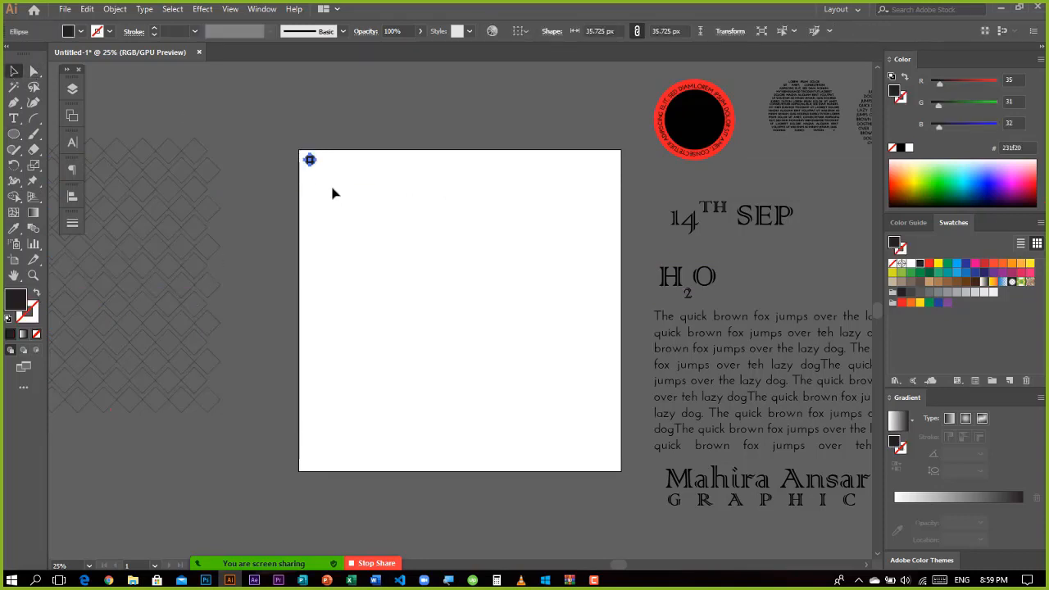
- Scale the black circle down to about 15 px and place a copy of it close to its right
key("ctrl+plus")
key("ctrl+plus")
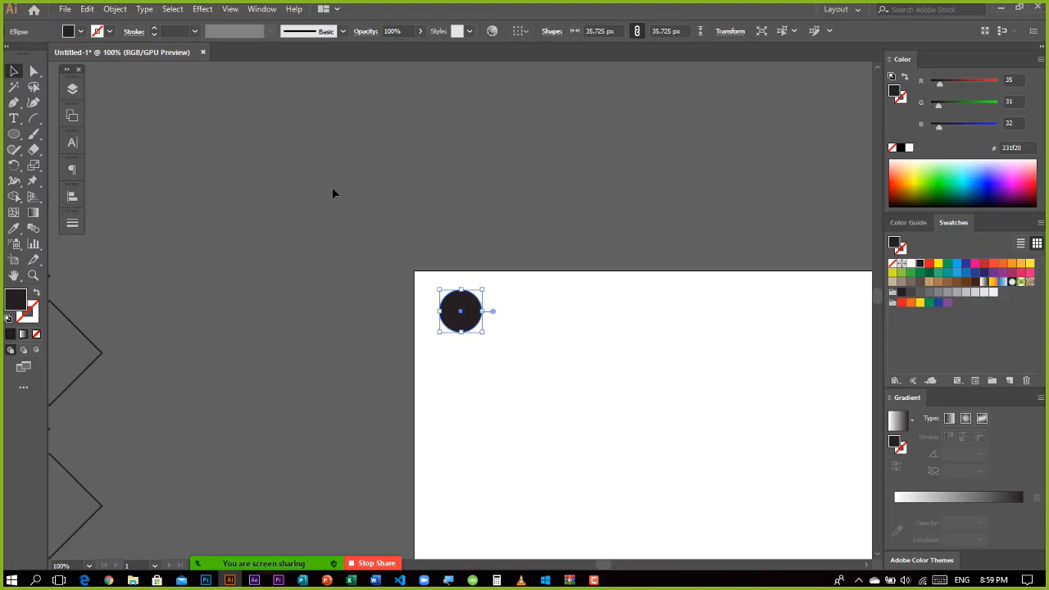
left_click_drag(483, 337, 492, 313)
left_click(482, 342)
scroll(492, 312, "down", 5)
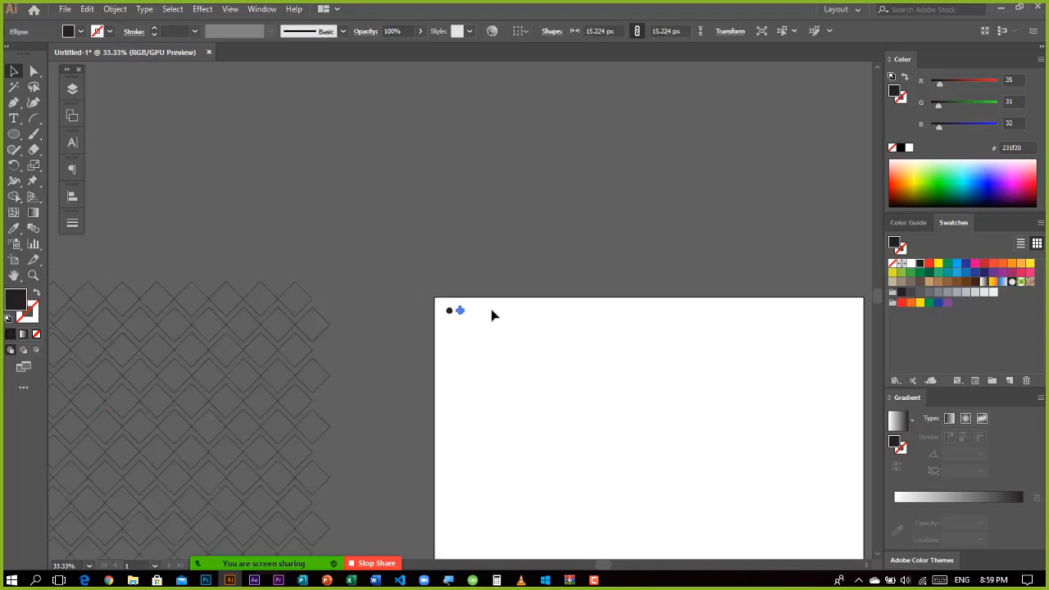
- Repeat the circle duplication until a row of dots spans the artboard's width
key("ctrl+d")
key("ctrl+d")
key("ctrl+d")
key("ctrl+d")
key("ctrl+d")
key("ctrl+d")
key("ctrl+d")
key("ctrl+d")
key("ctrl+d")
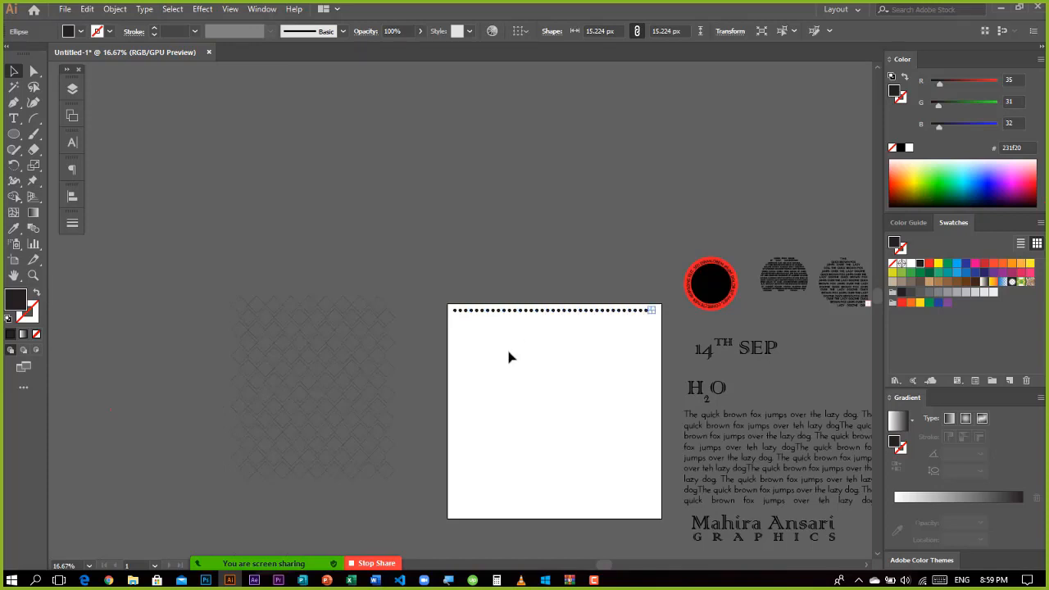
- Select the whole row of dots and copy it directly beneath itself with a small gap
left_click(423, 282)
left_click_drag(539, 348, 656, 352)
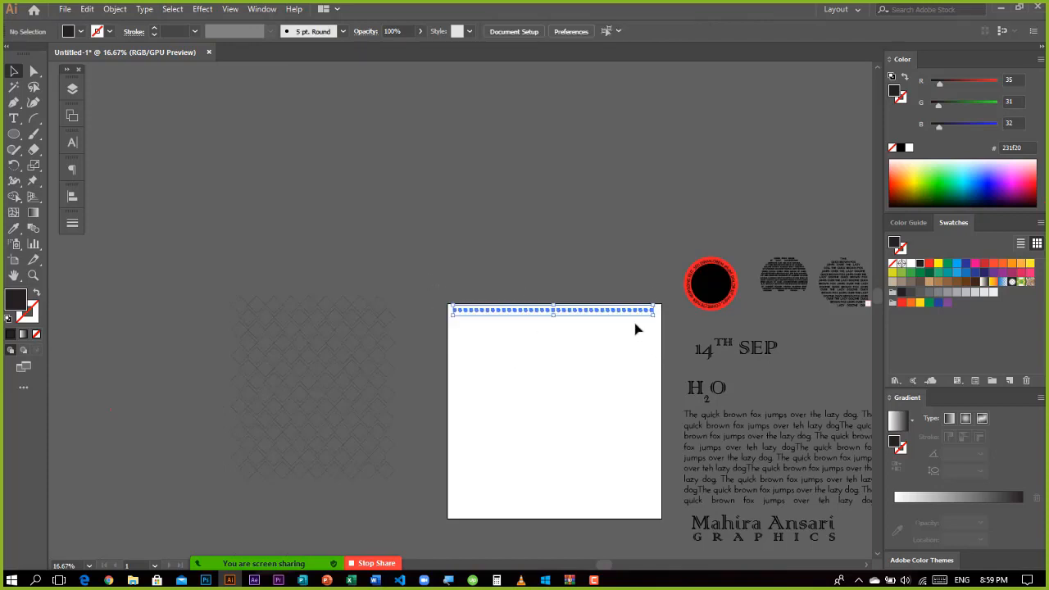
left_click_drag(609, 314, 609, 323)
- Repeat the row duplication until the dot rows reach the artboard's bottom edge, and deselect them
key("ctrl+d")
key("ctrl+d")
key("ctrl+d")
key("ctrl+d")
key("ctrl+d")
key("ctrl+d")
key("ctrl+d")
key("ctrl+d")
key("ctrl+d")
key("ctrl+d")
key("ctrl+d")
key("ctrl+d")
key("ctrl+d")
key("ctrl+d")
key("ctrl+d")
key("ctrl+d")
key("ctrl+d")
key("ctrl+d")
key("ctrl+d")
key("ctrl+d")
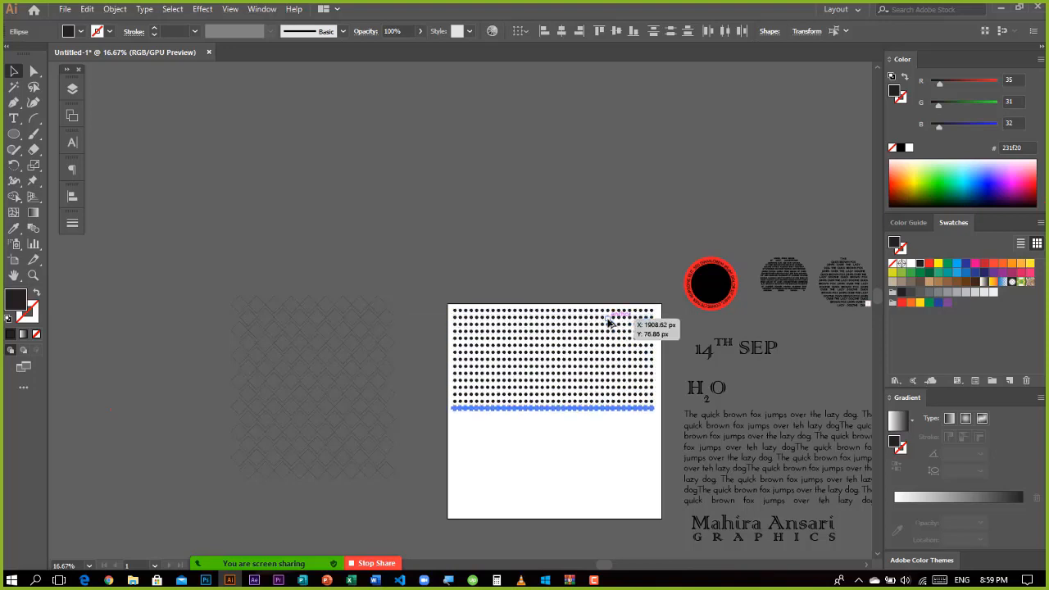
key("ctrl+d")
key("ctrl+d")
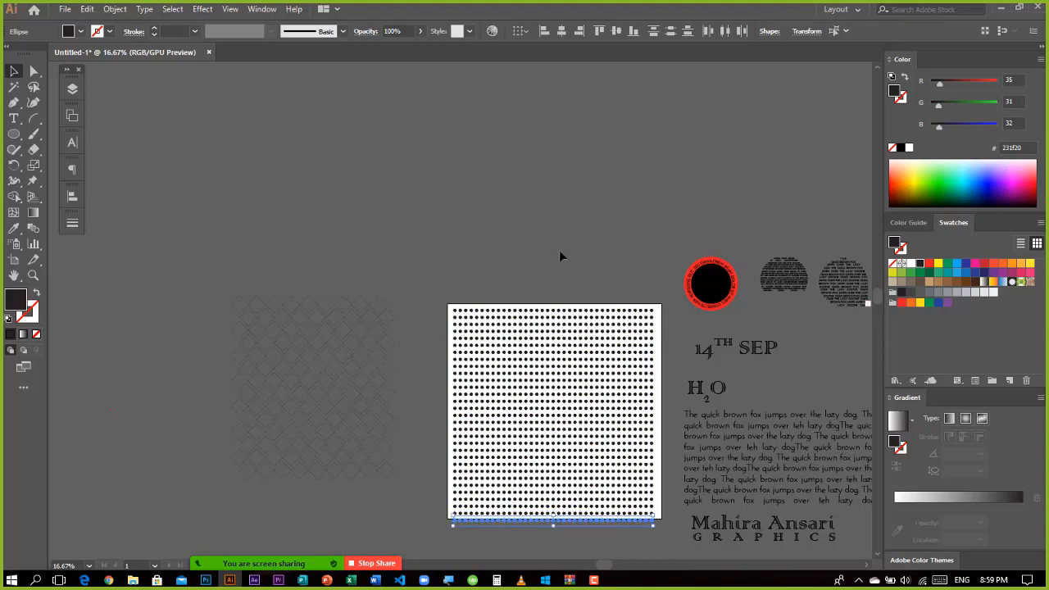
left_click(555, 250)
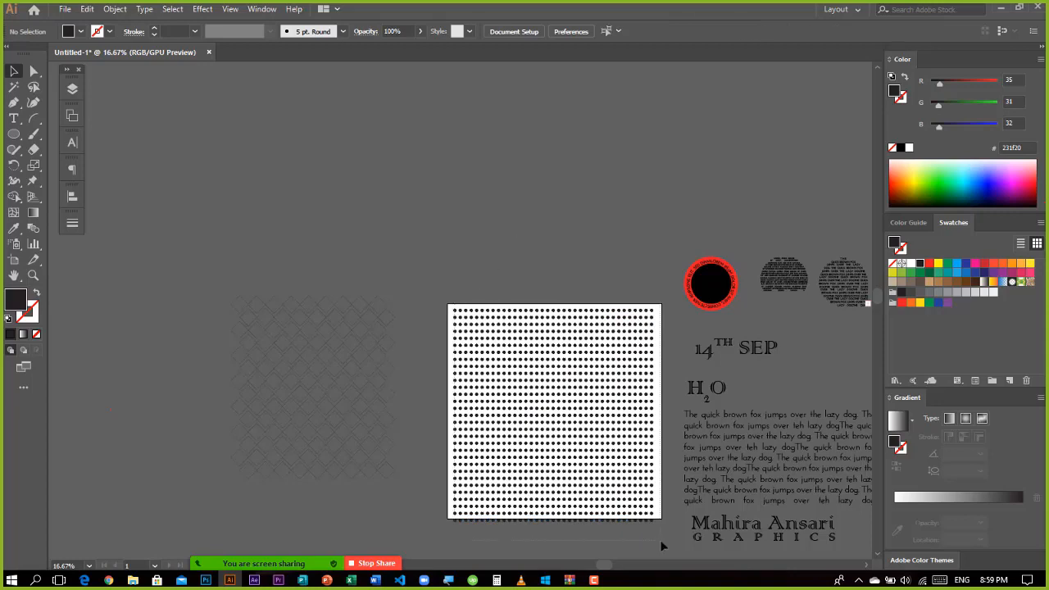
- Select the entire grid of dots covering the artboard
left_click_drag(647, 517, 625, 490)
left_click(487, 293)
left_click_drag(658, 541, 662, 543)
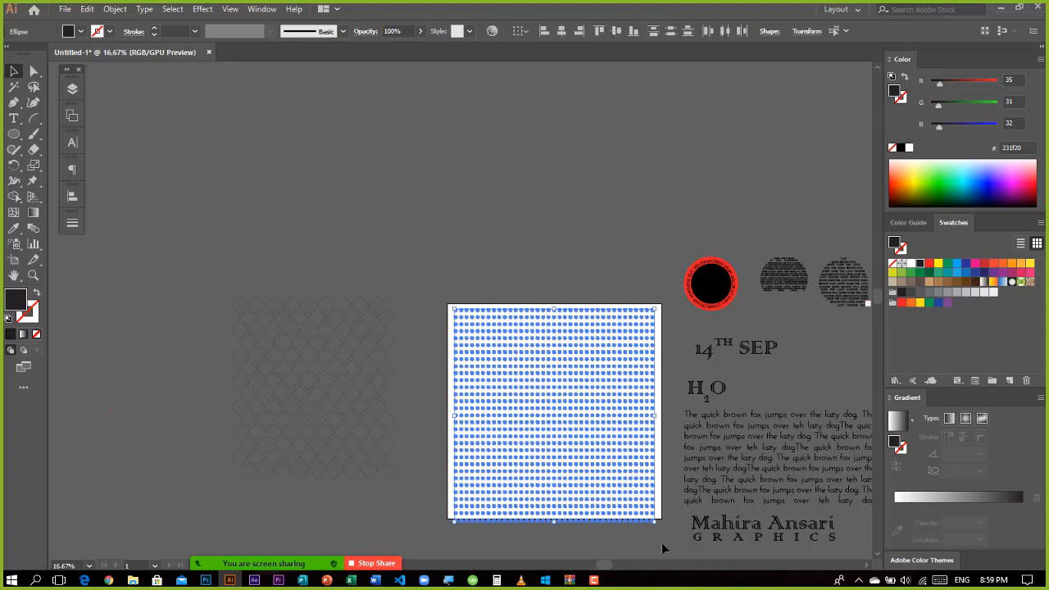
left_click(596, 224)
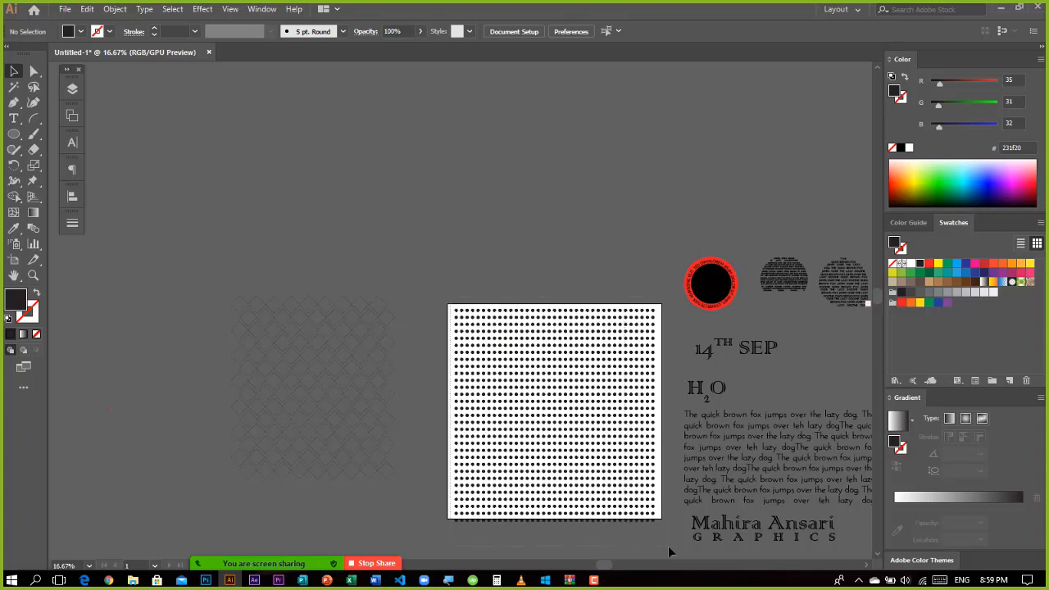
left_click_drag(668, 547, 668, 547)
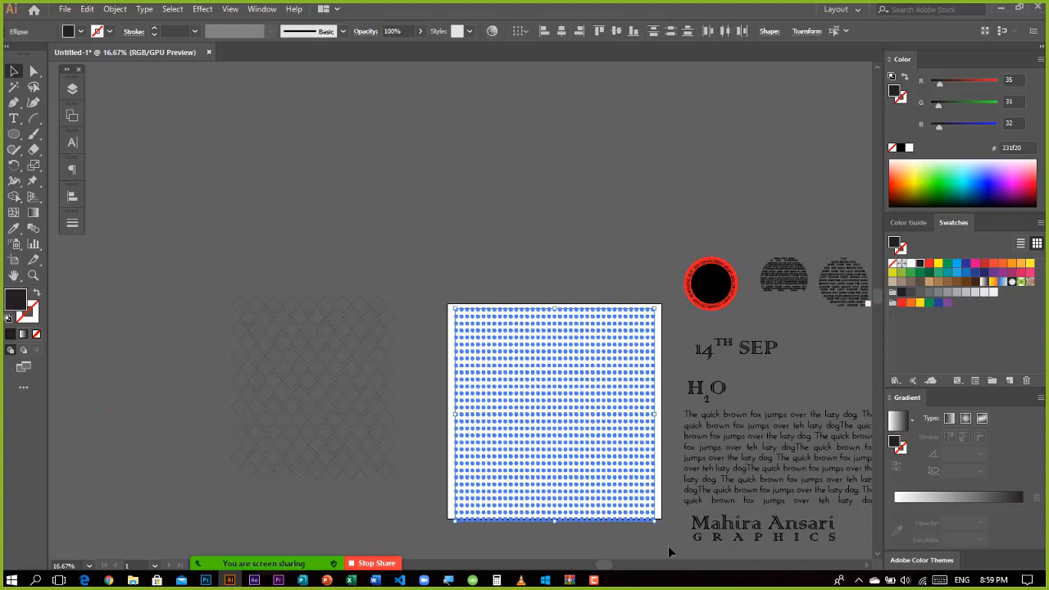